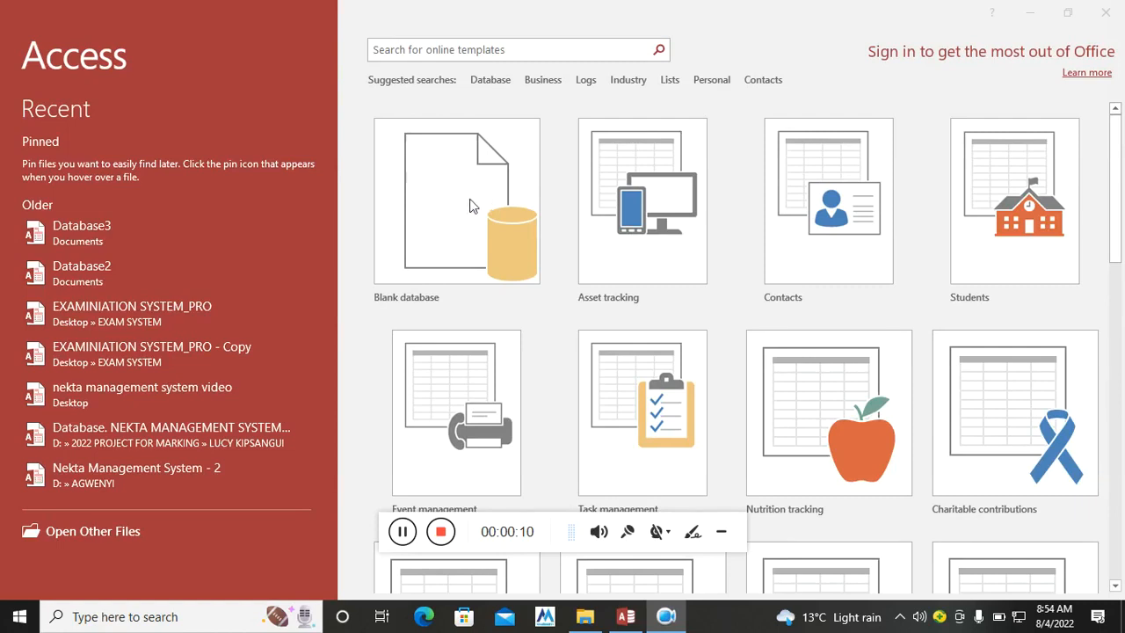
Start a new blank database and name its file "Poultry management system".
click(469, 205)
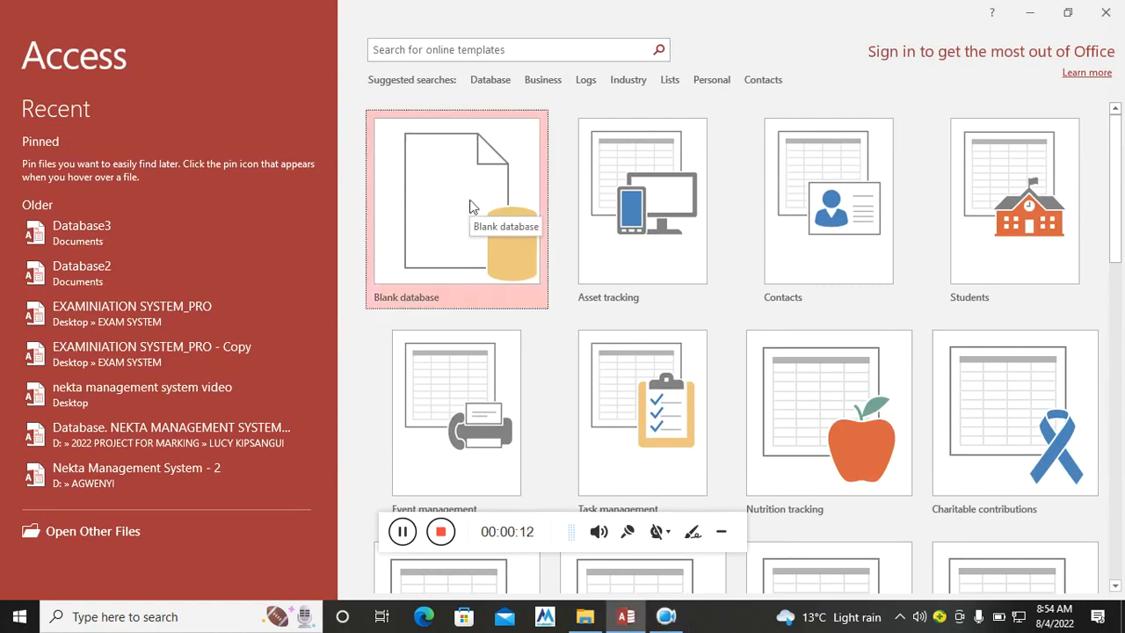
click(469, 205)
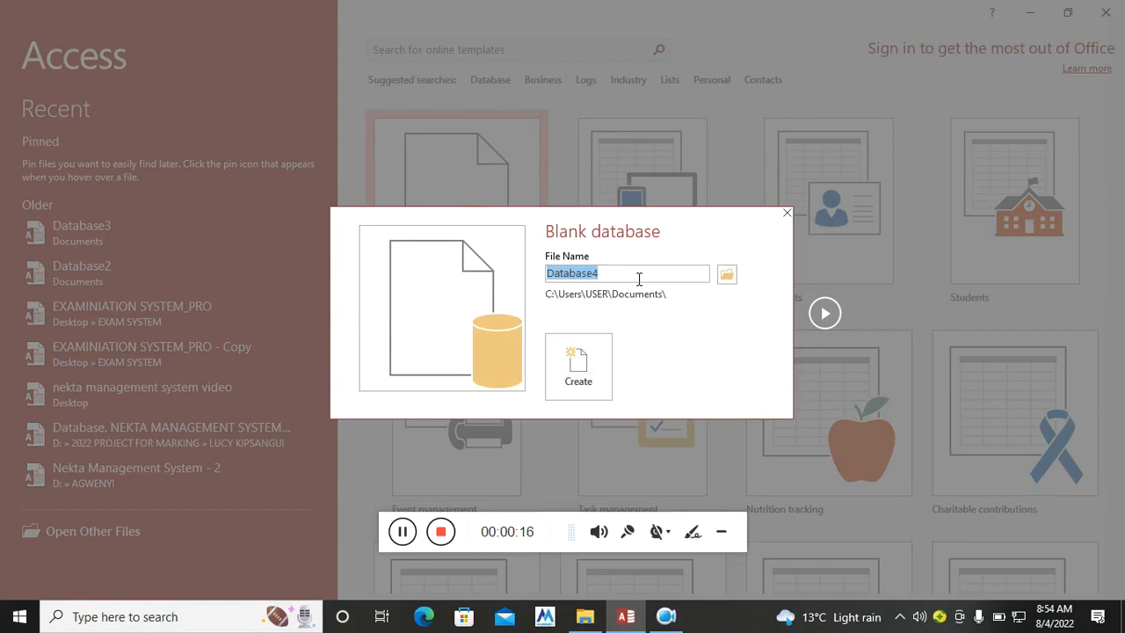
text(p)
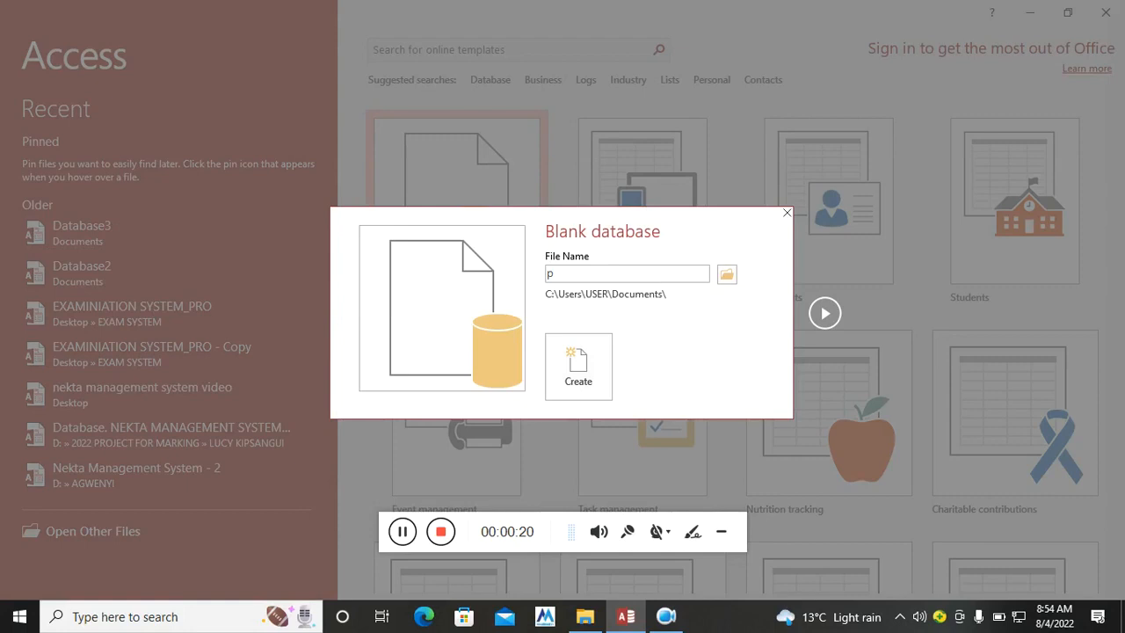
text(OUL)
key(BackSpace)
key(BackSpace)
key(BackSpace)
key(BackSpace)
text(Poultry managements)
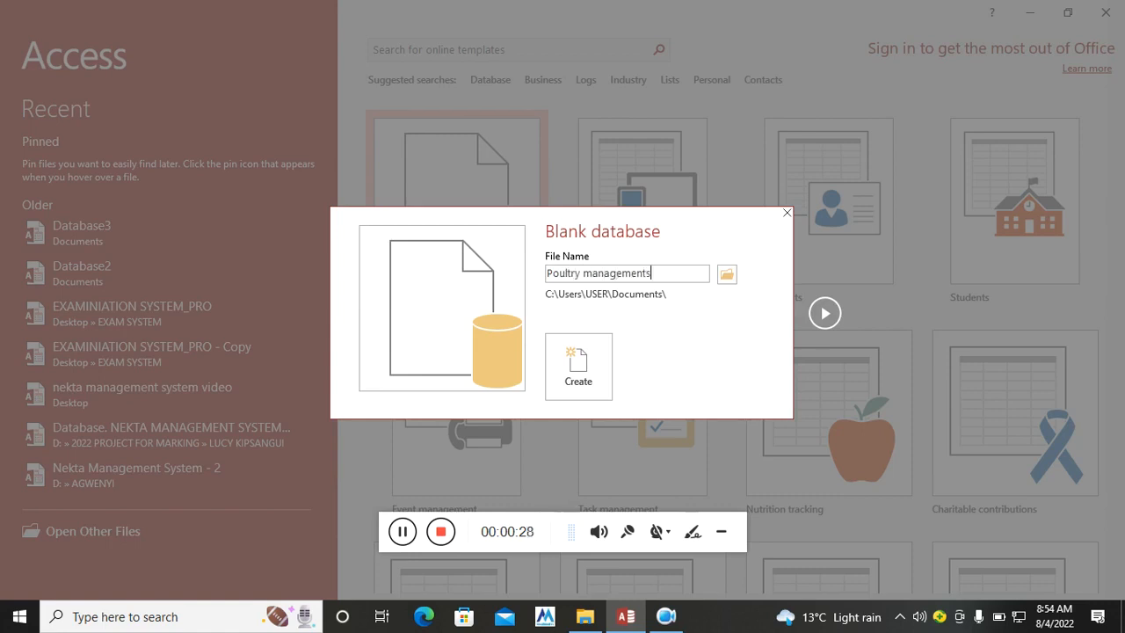
key(BackSpace)
text( system)
Choose the Desktop as the save location and create the database.
click(726, 275)
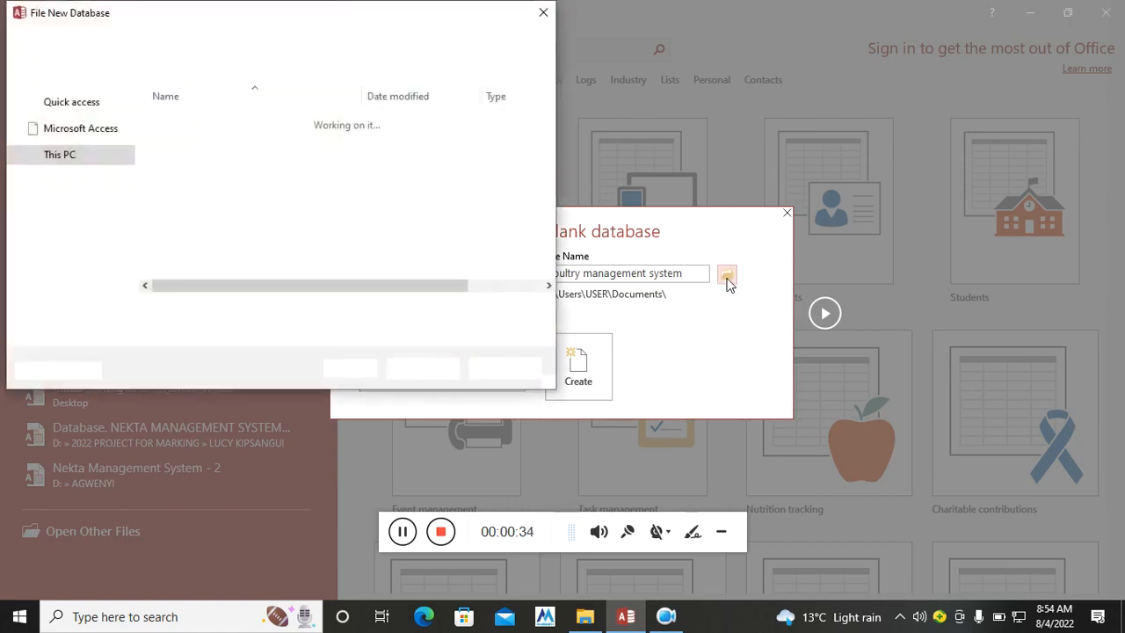
click(69, 142)
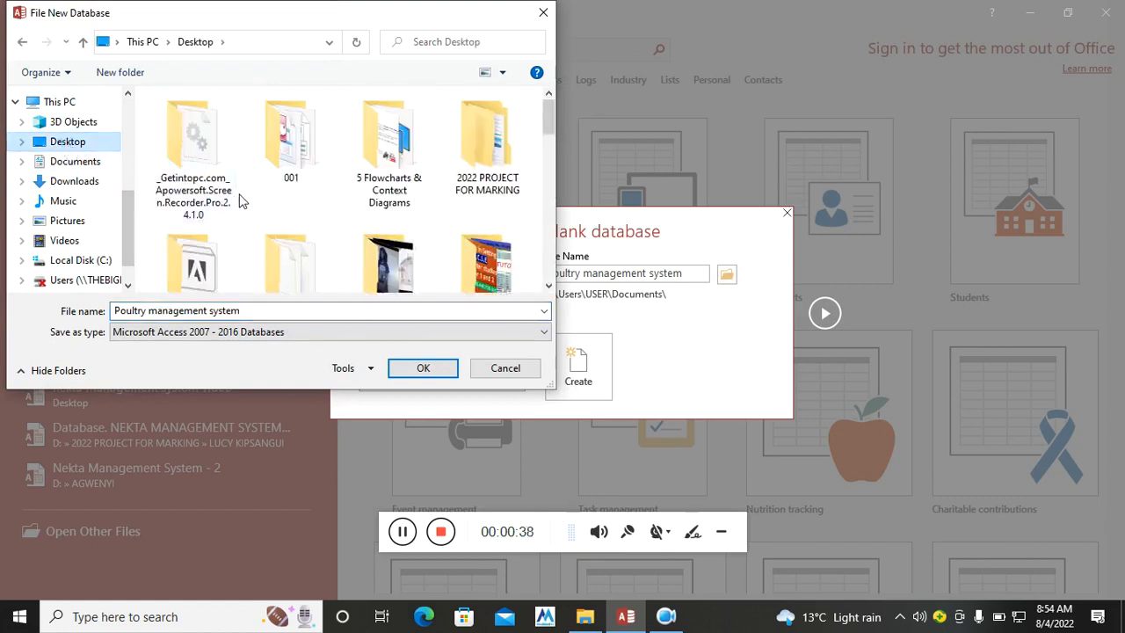
click(420, 370)
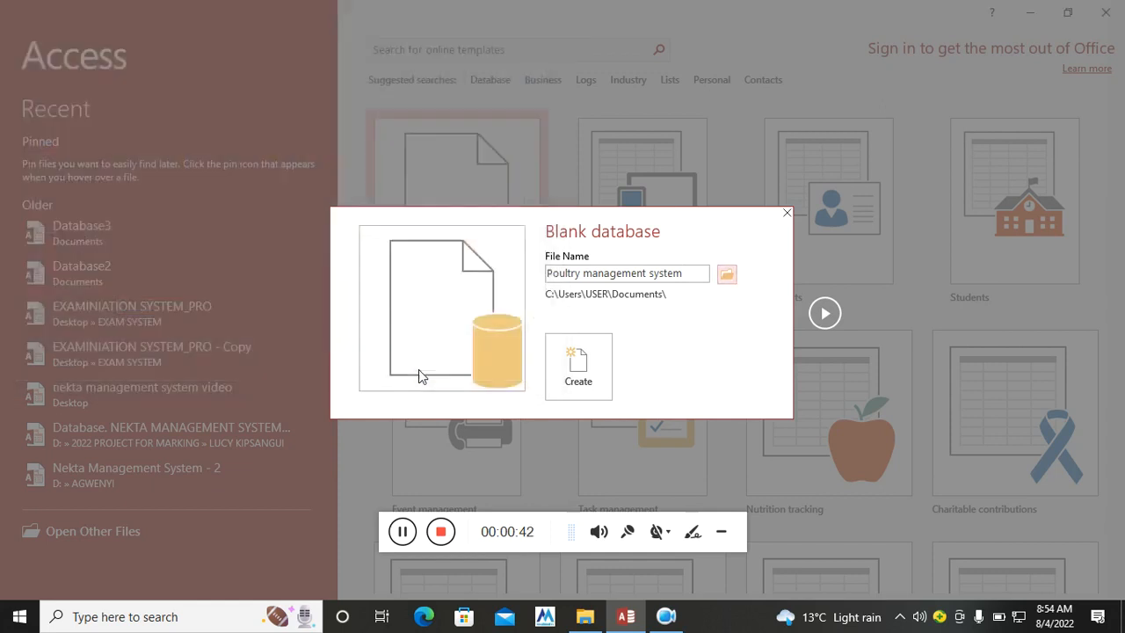
click(580, 369)
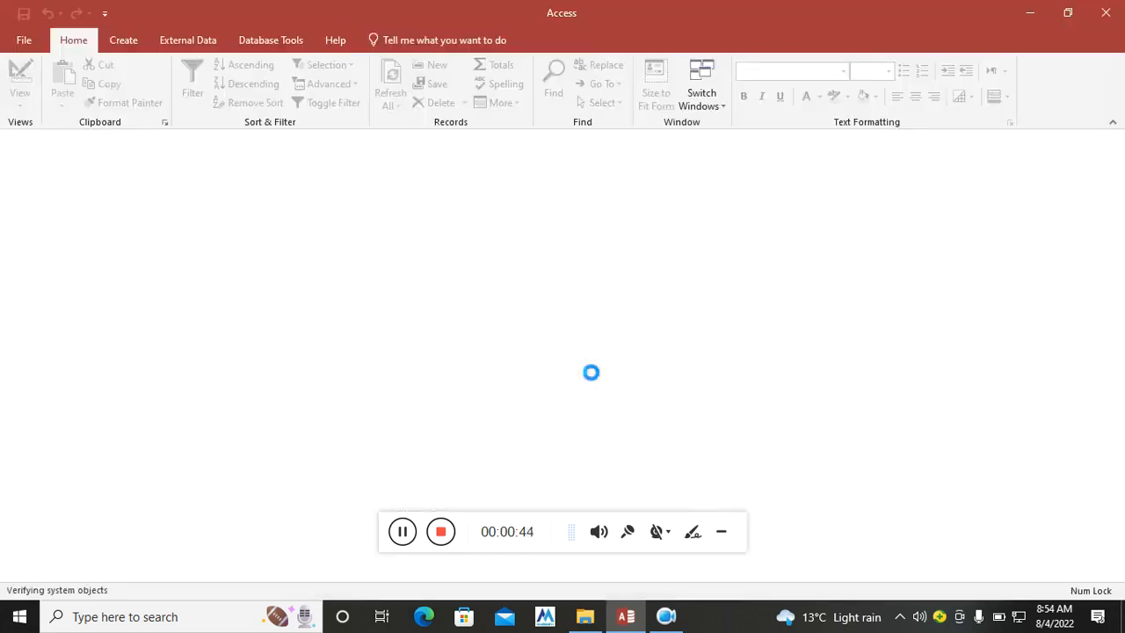
Create a second table in Design view and name its first field Pcode.
drag(557, 522, 906, 552)
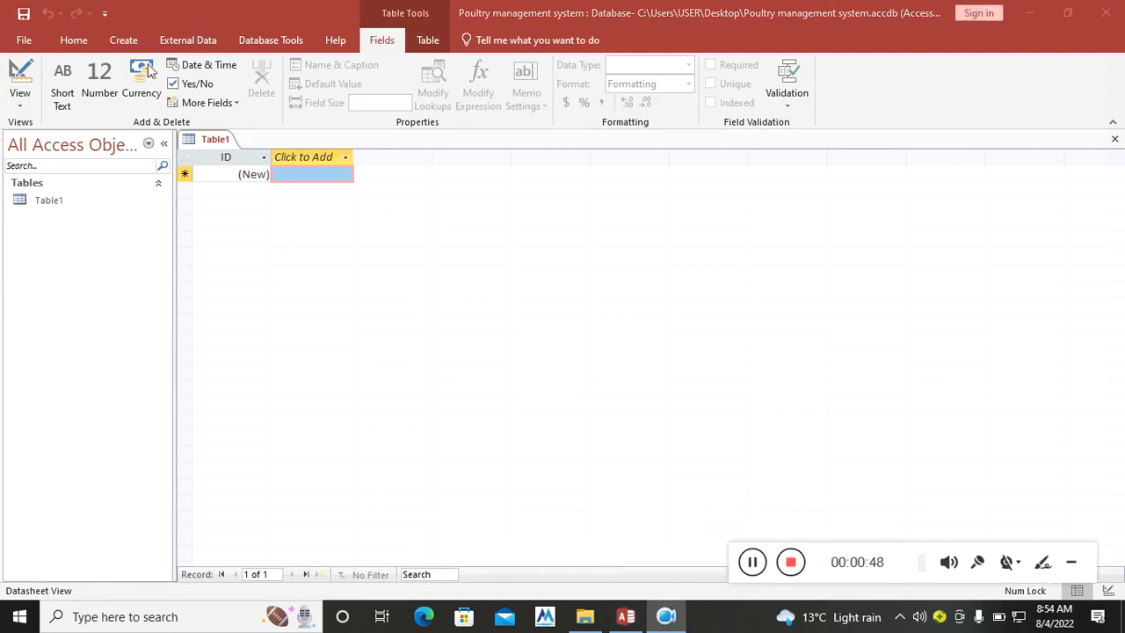
click(123, 45)
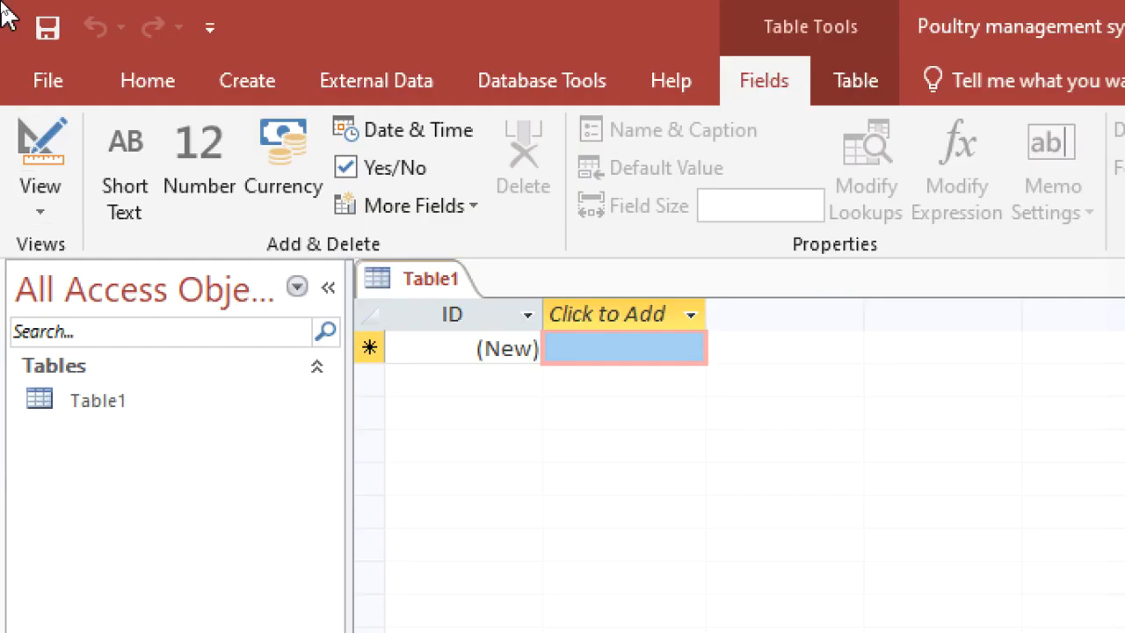
click(264, 86)
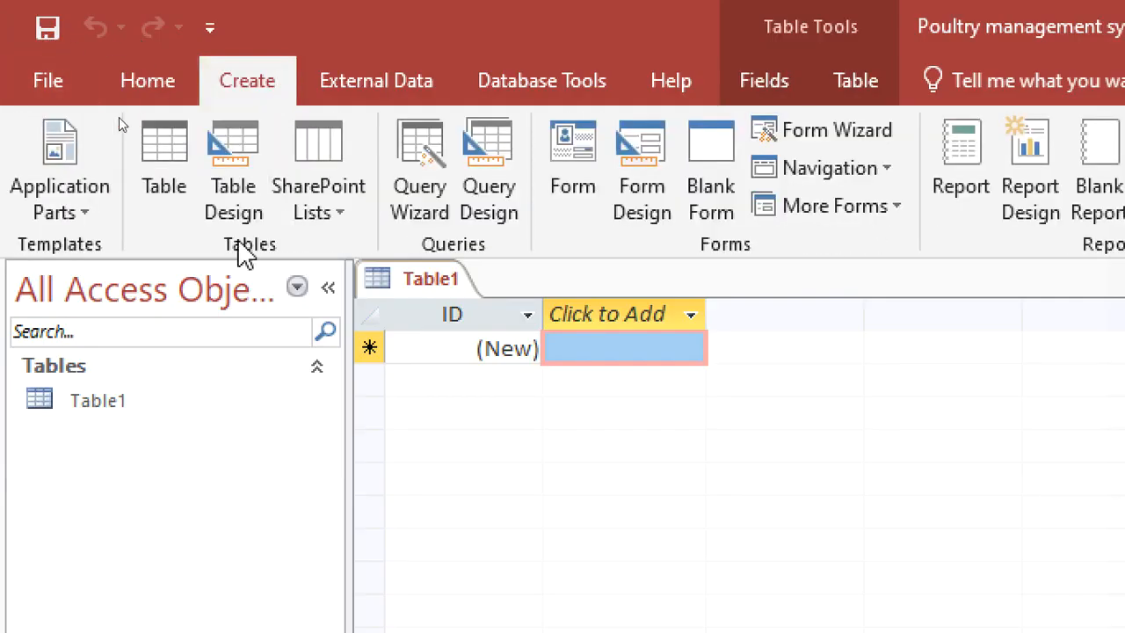
click(236, 206)
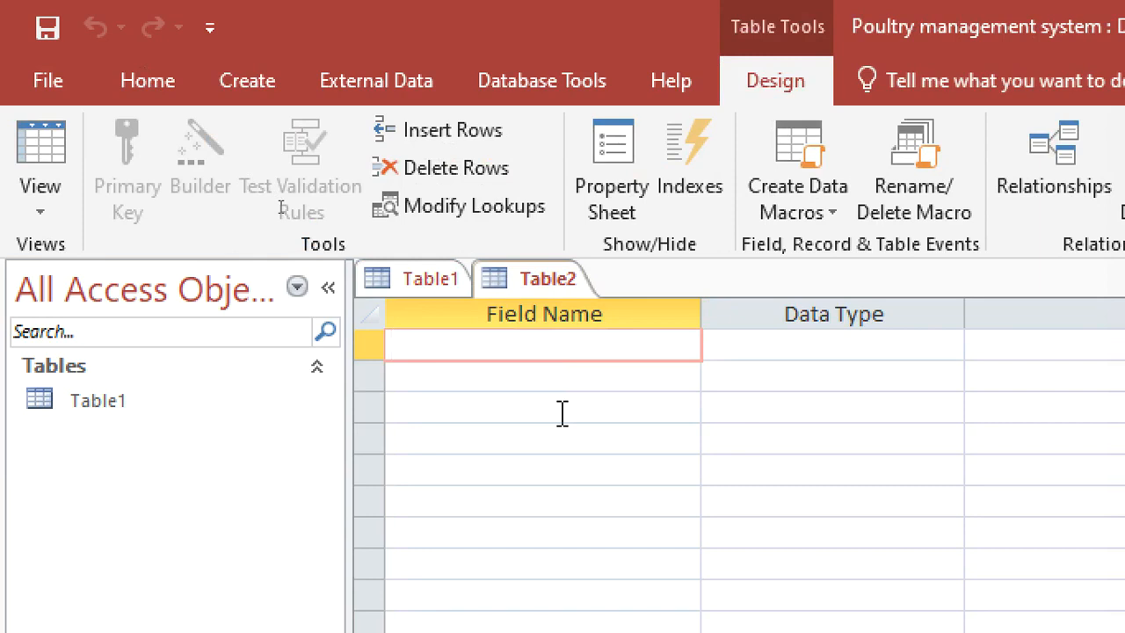
text(Pcode)
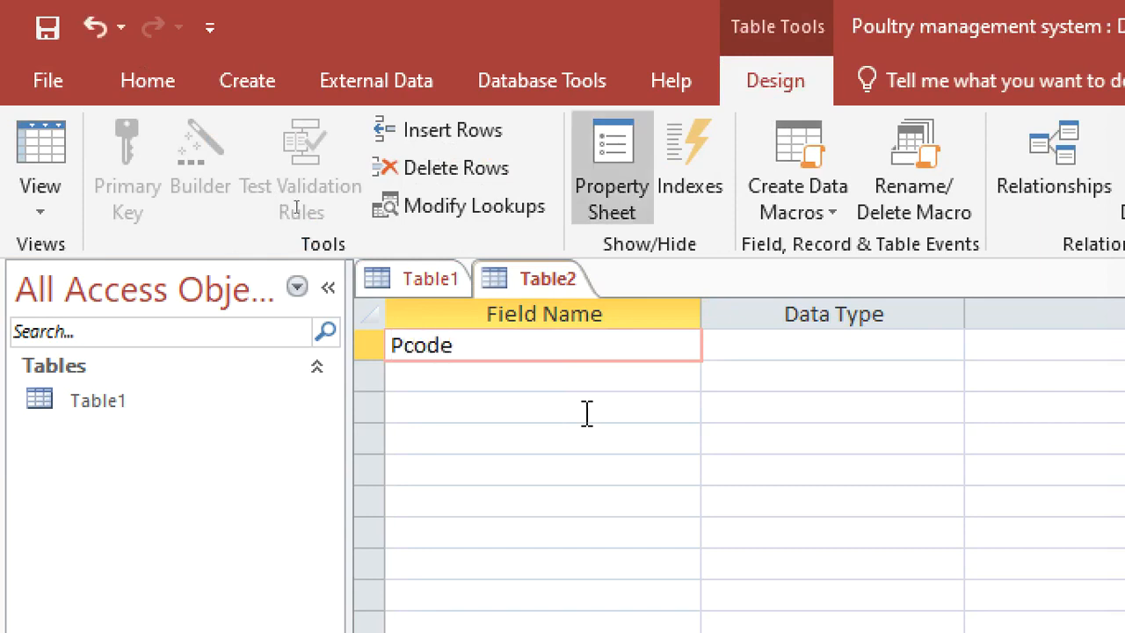
Give the Pcode field the AutoNumber data type and make it the primary key.
click(793, 345)
text(autoNumber)
right_click(793, 343)
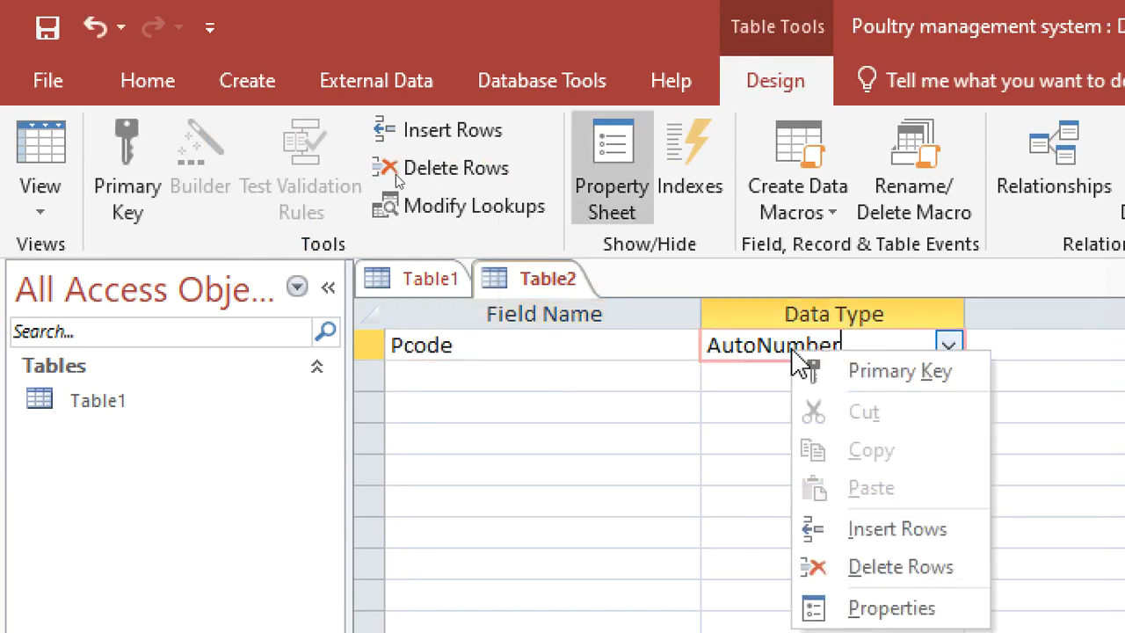
click(866, 376)
Add the fields Type, age and Shed below Pcode, keeping the default Short Text data type.
click(456, 375)
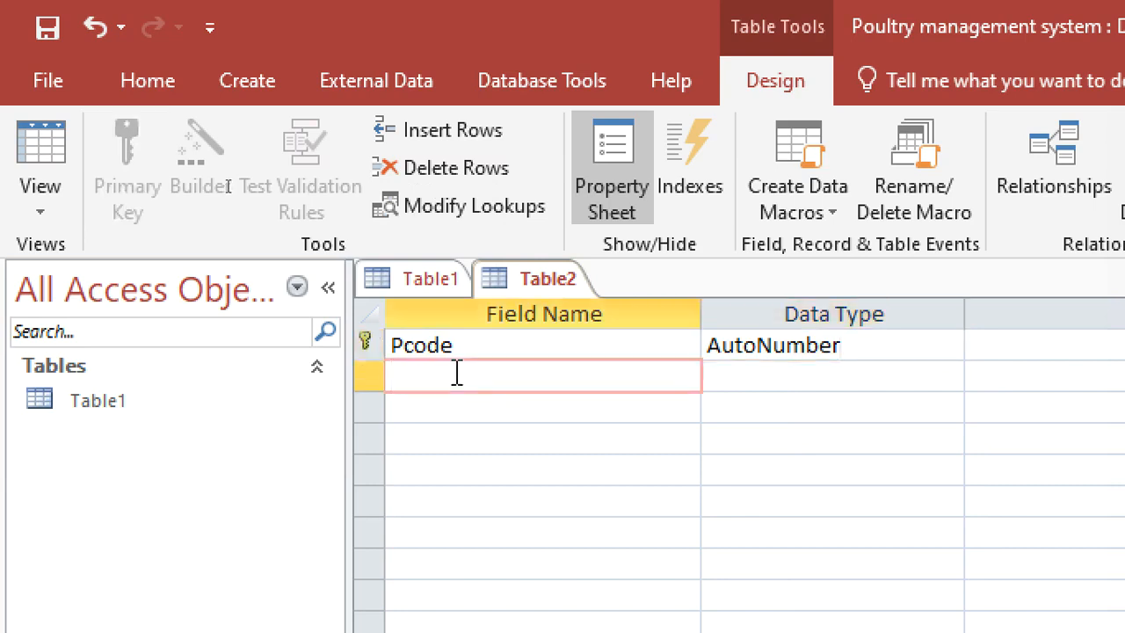
text(Type)
key(Down)
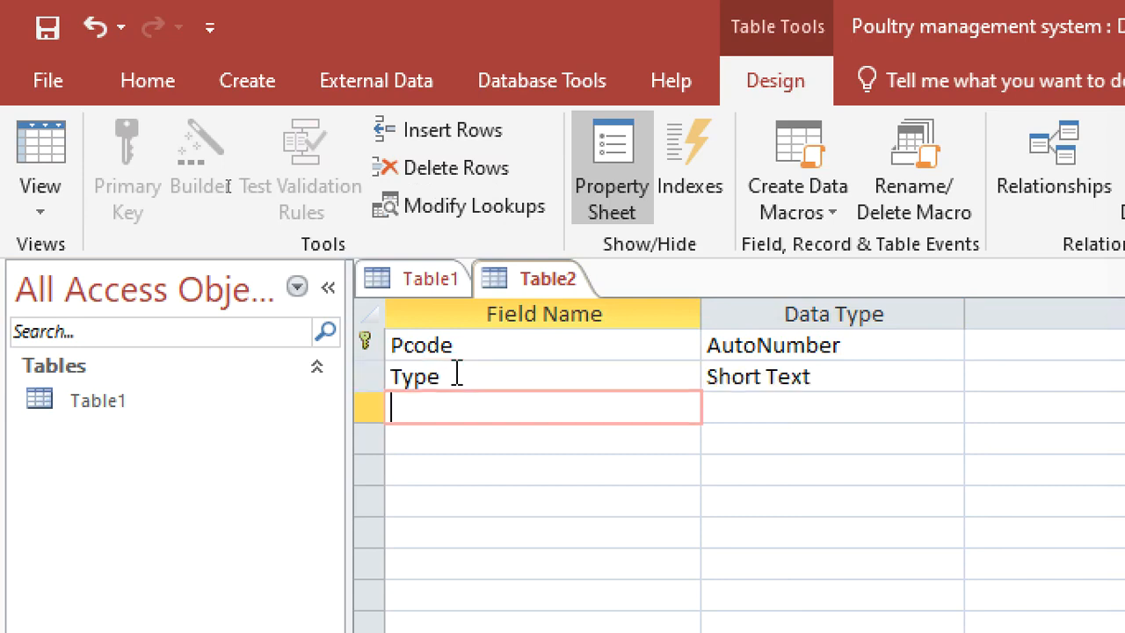
text(age)
key(Down)
text(Shed)
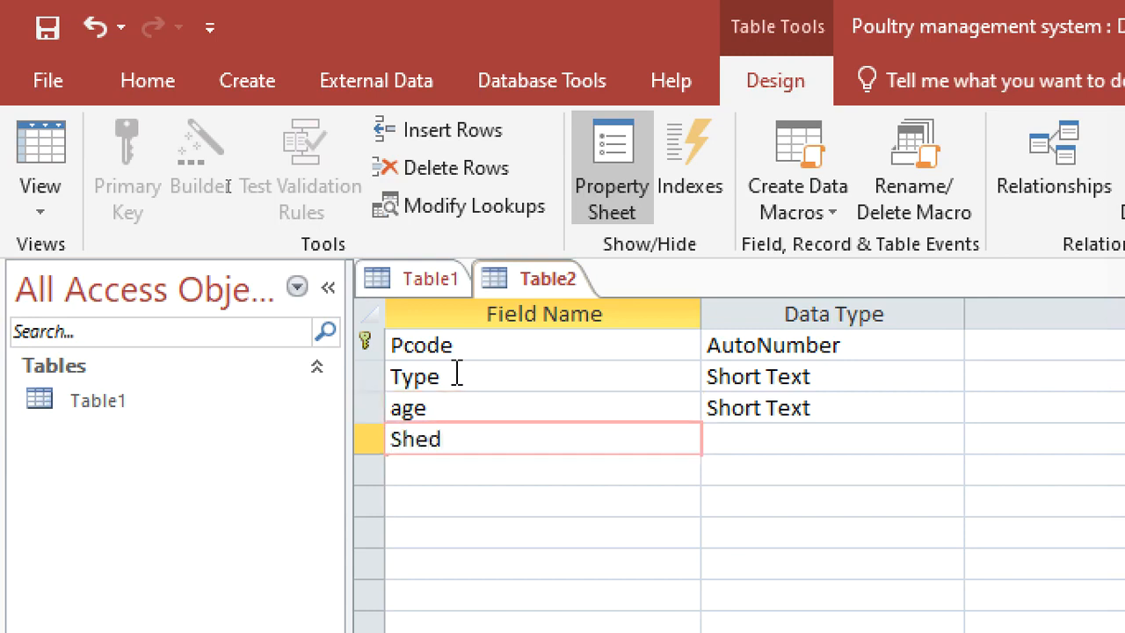
key(Down)
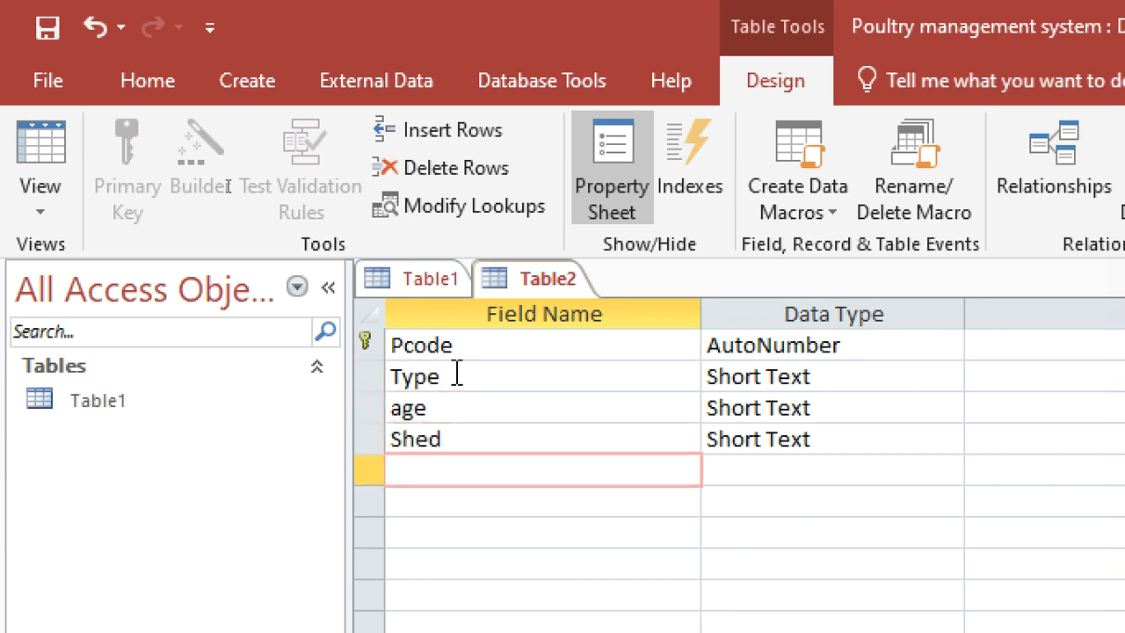
Add the Short Text fields BuyingPrice and NoQty below Shed.
text(Buying)
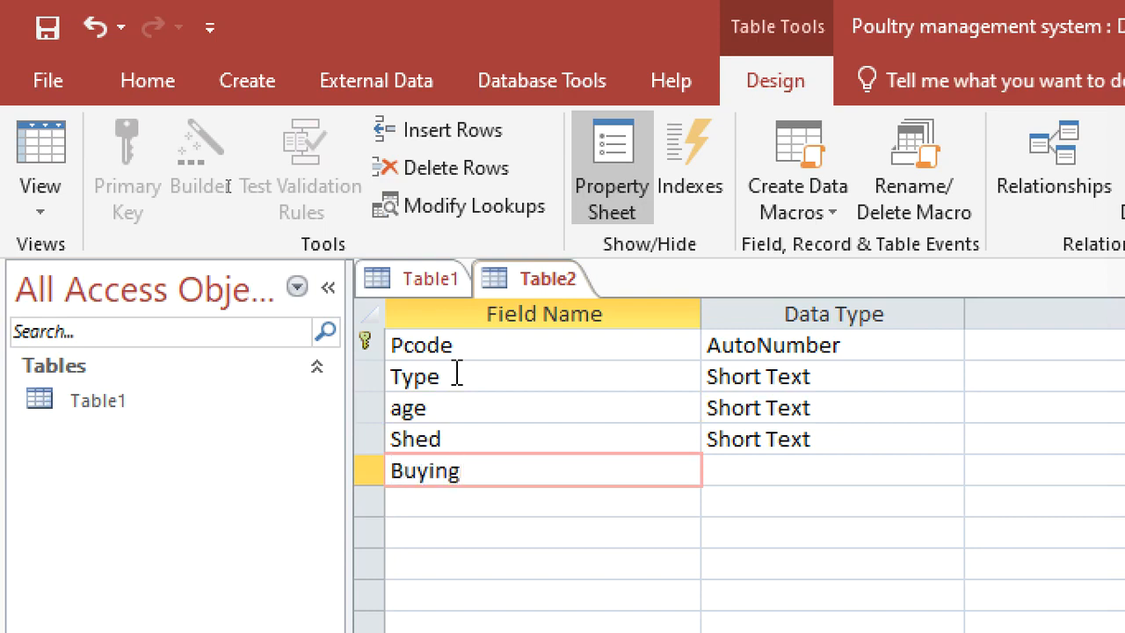
text(Price)
key(Down)
text(NoQty)
key(Down)
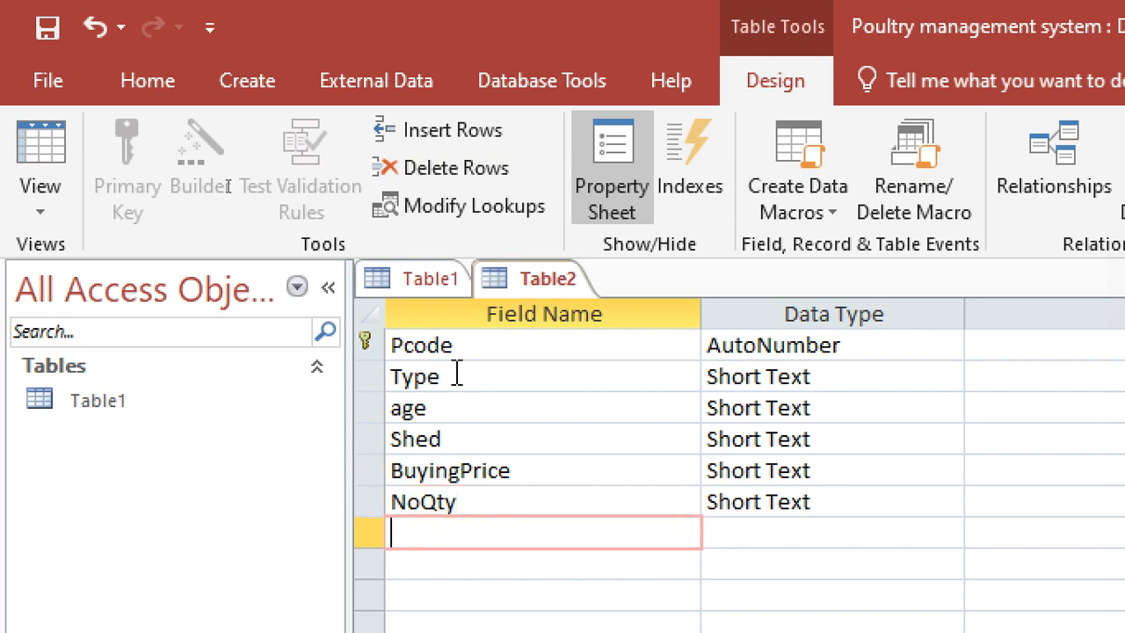
Add the Short Text fields TotalBP and NoDied below NoQty.
text(TotalBP)
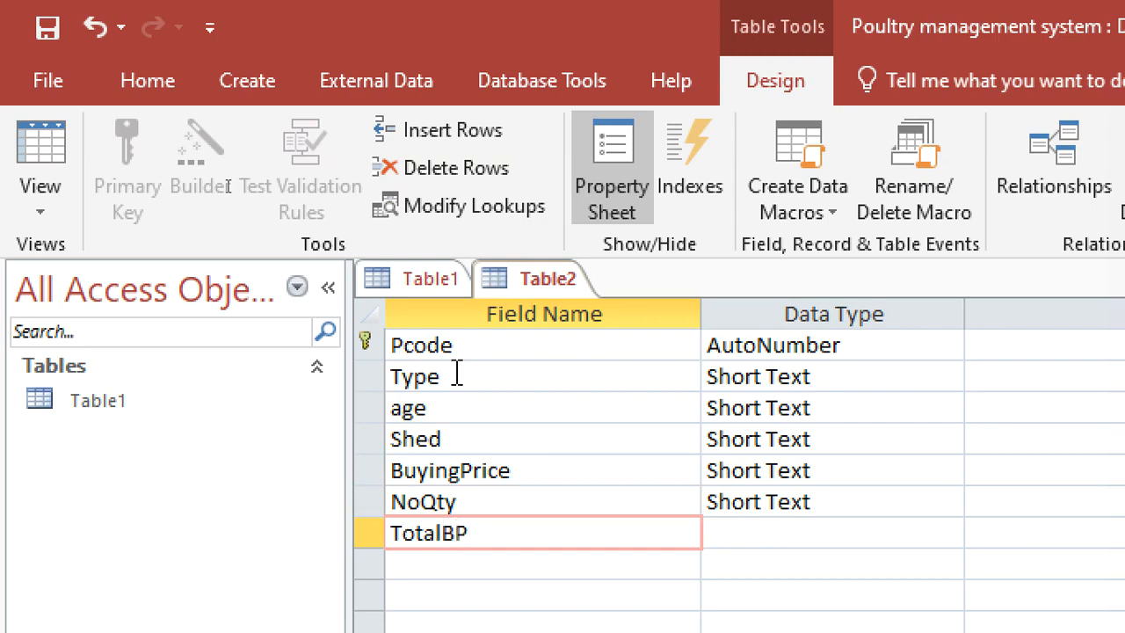
key(Down)
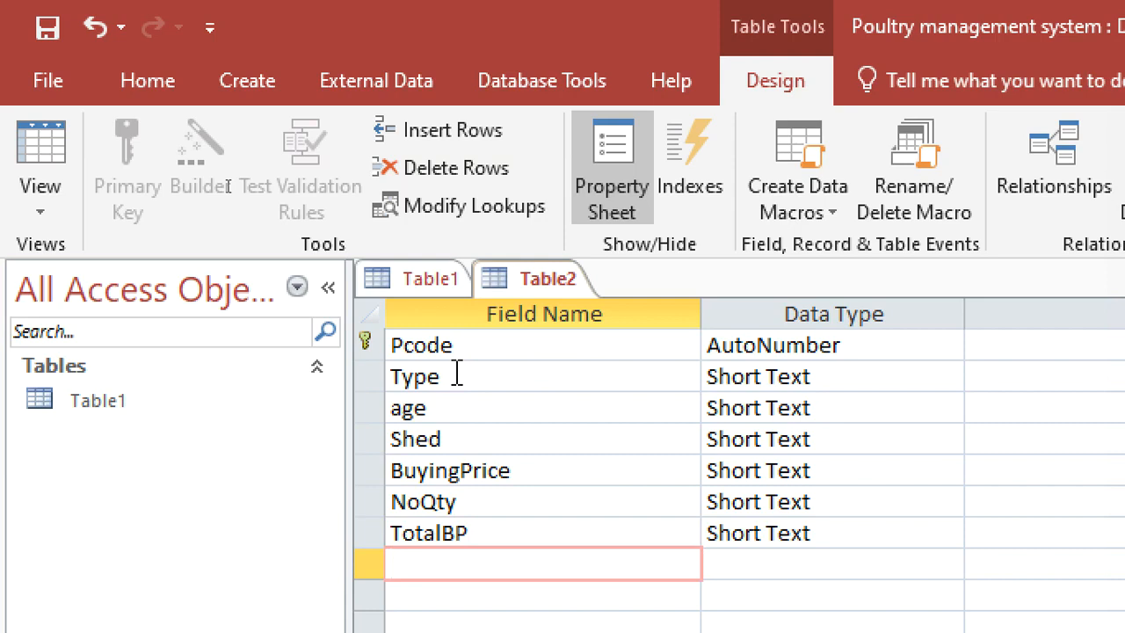
text(B)
key(BackSpace)
text(NoDied)
key(Down)
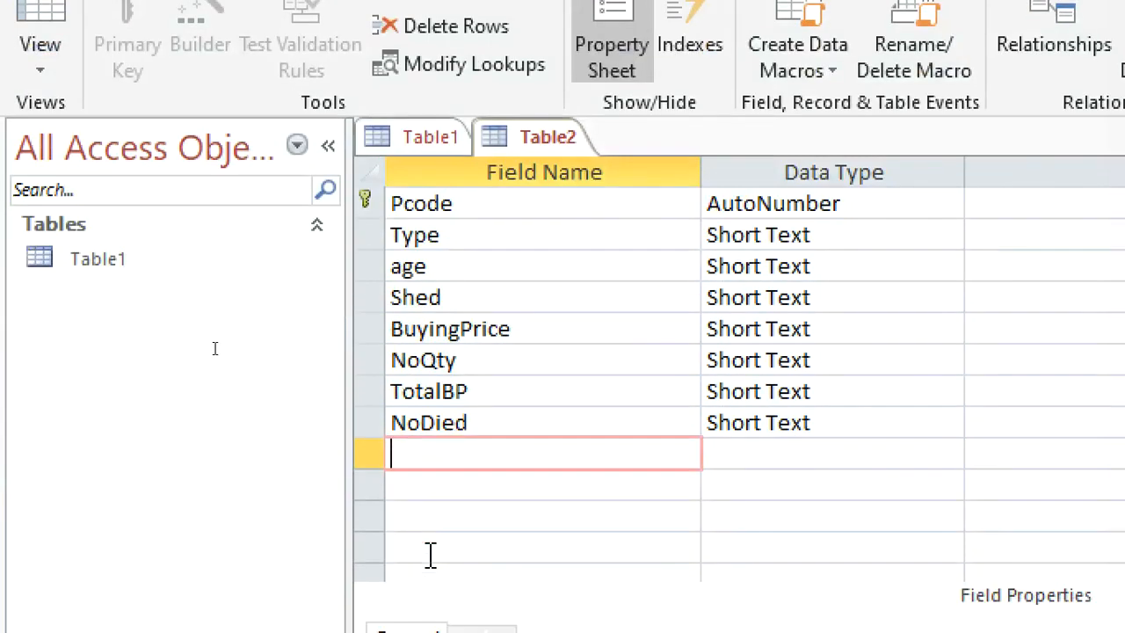
Add a Short Text field named CauseOfDeath below NoDied.
text(CauseOfDead)
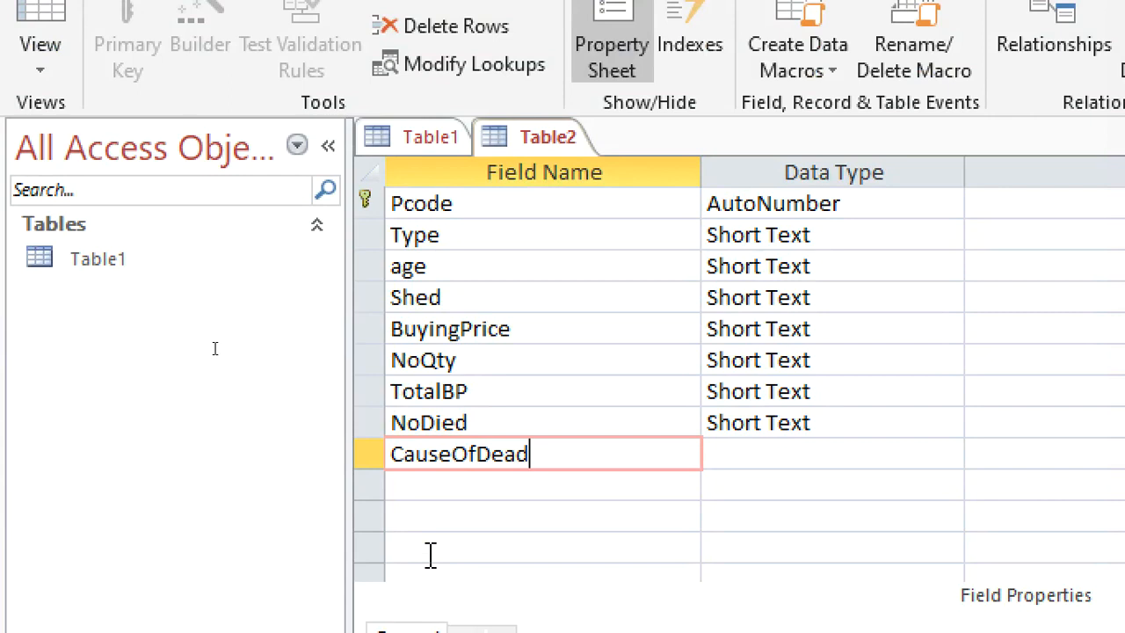
key(BackSpace)
text(th)
key(Down)
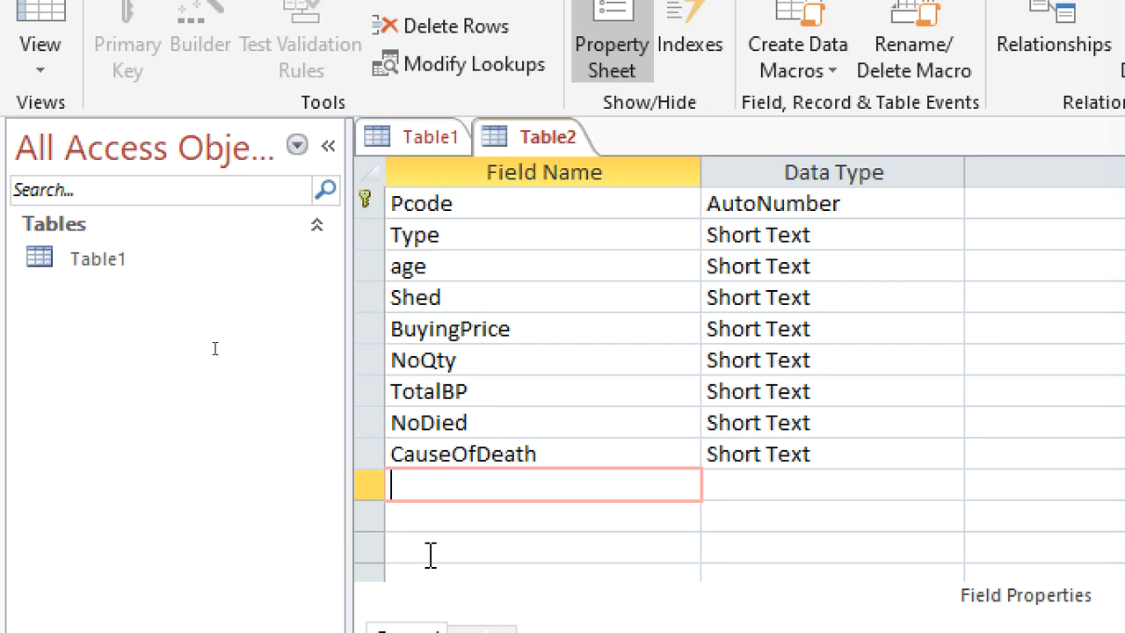
Add a Short Text field named SellingPrice below CauseOfDeath.
text(SellingPruce)
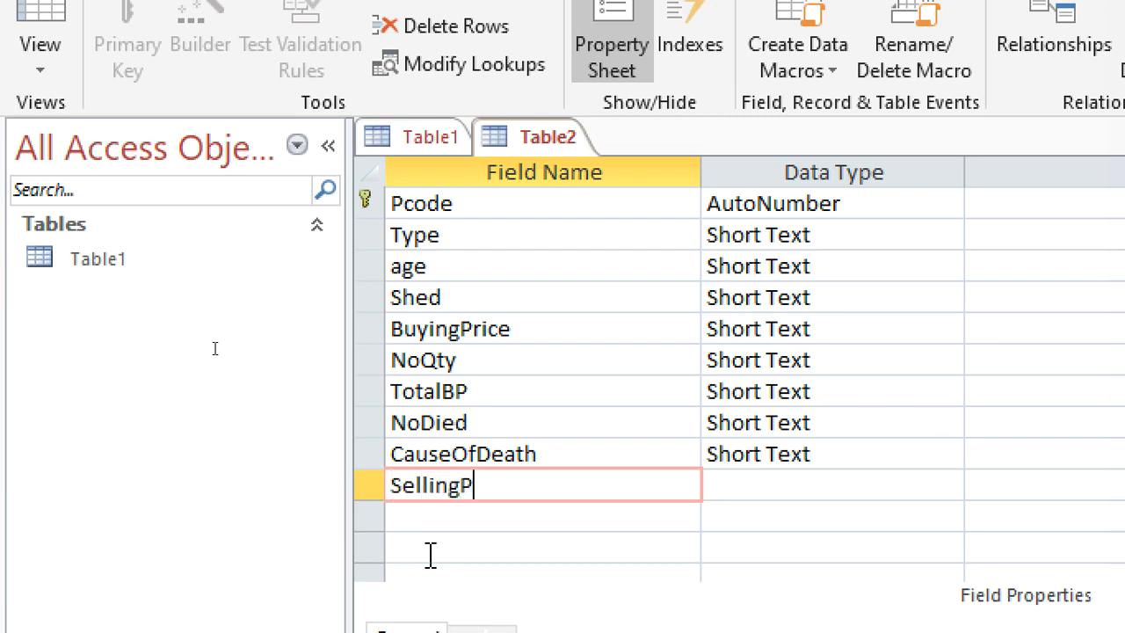
key(BackSpace)
key(BackSpace)
key(BackSpace)
text(ice)
key(Down)
Add a Short Text field named NoQtySold below SellingPrice.
text(No)
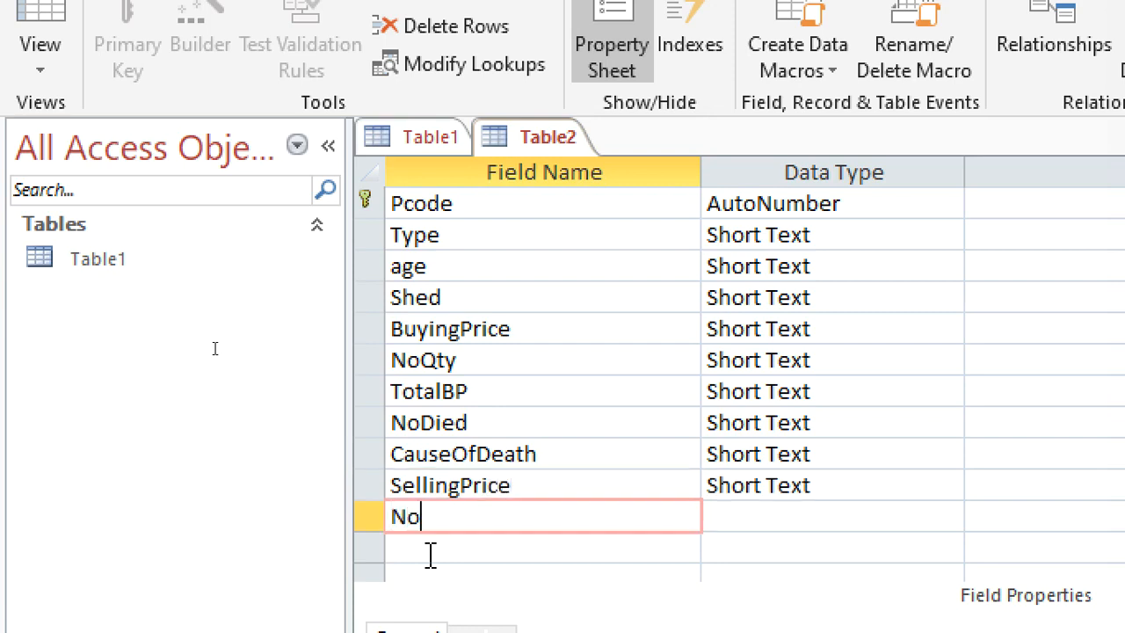
text(QtySid)
key(BackSpace)
key(BackSpace)
text(old)
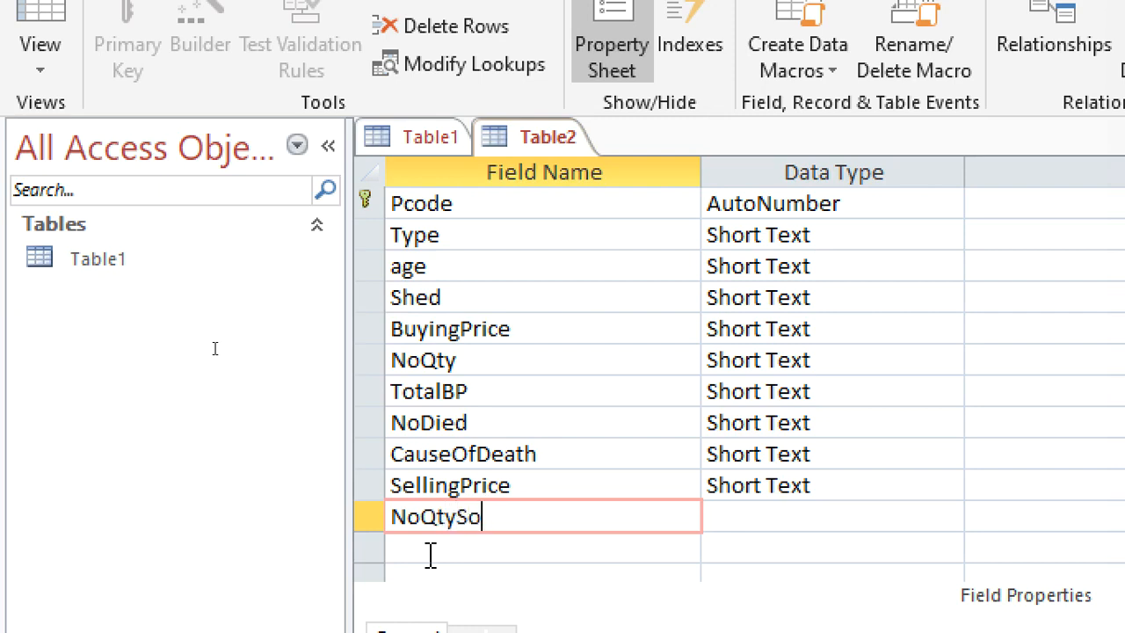
click(431, 554)
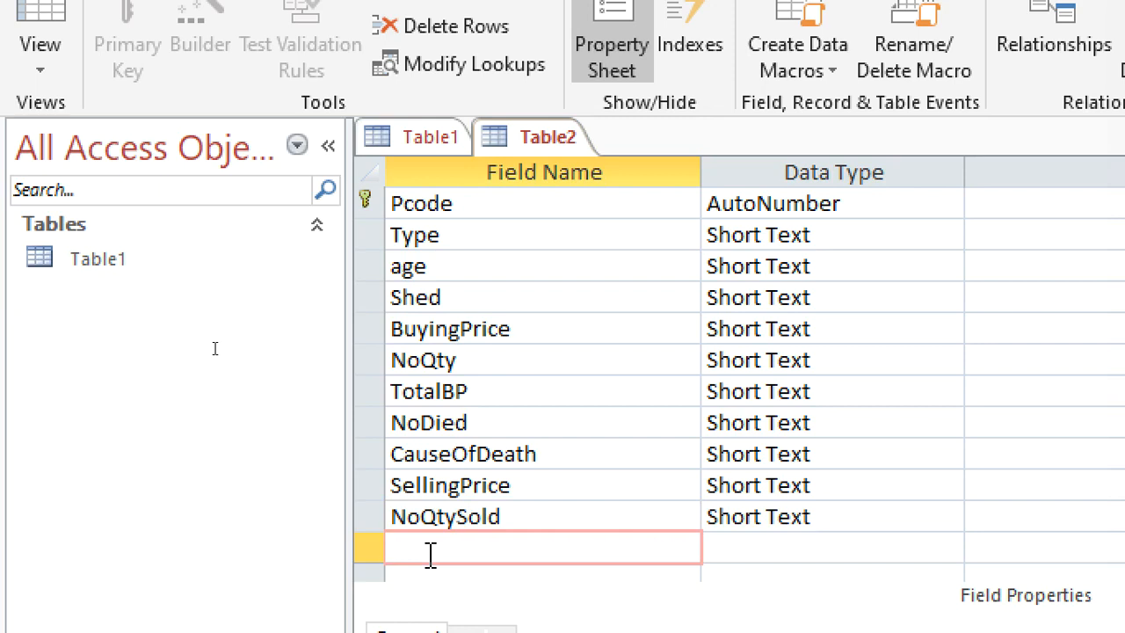
Add a Short Text field named TotalSP below NoQtySold.
text(TotalSepp)
key(BackSpace)
key(BackSpace)
text(l)
key(BackSpace)
key(BackSpace)
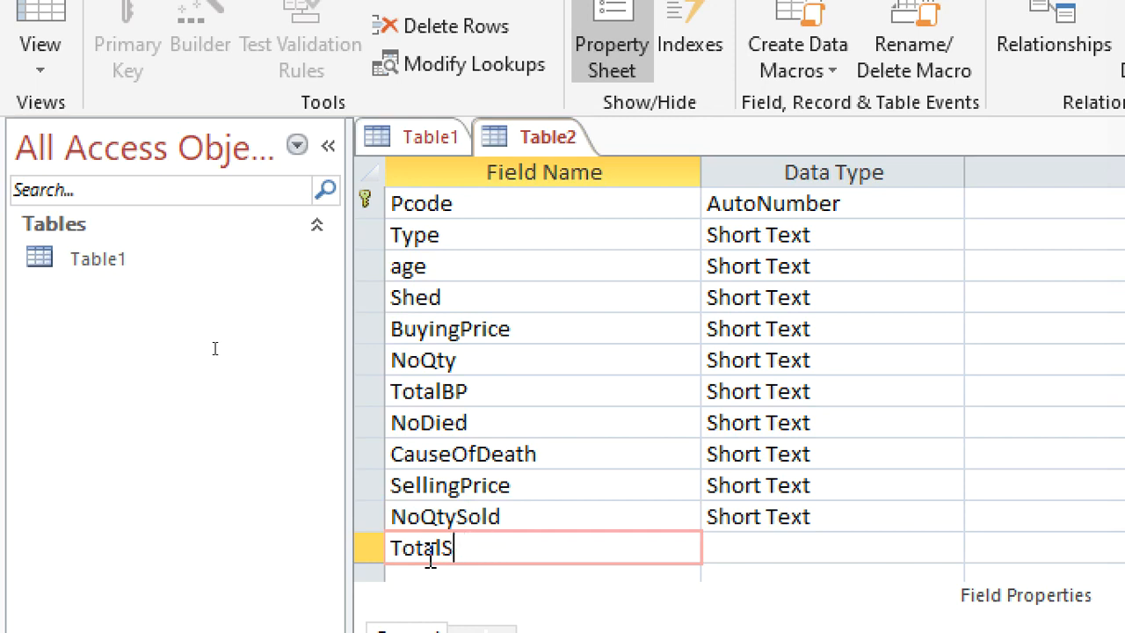
text(P)
key(Down)
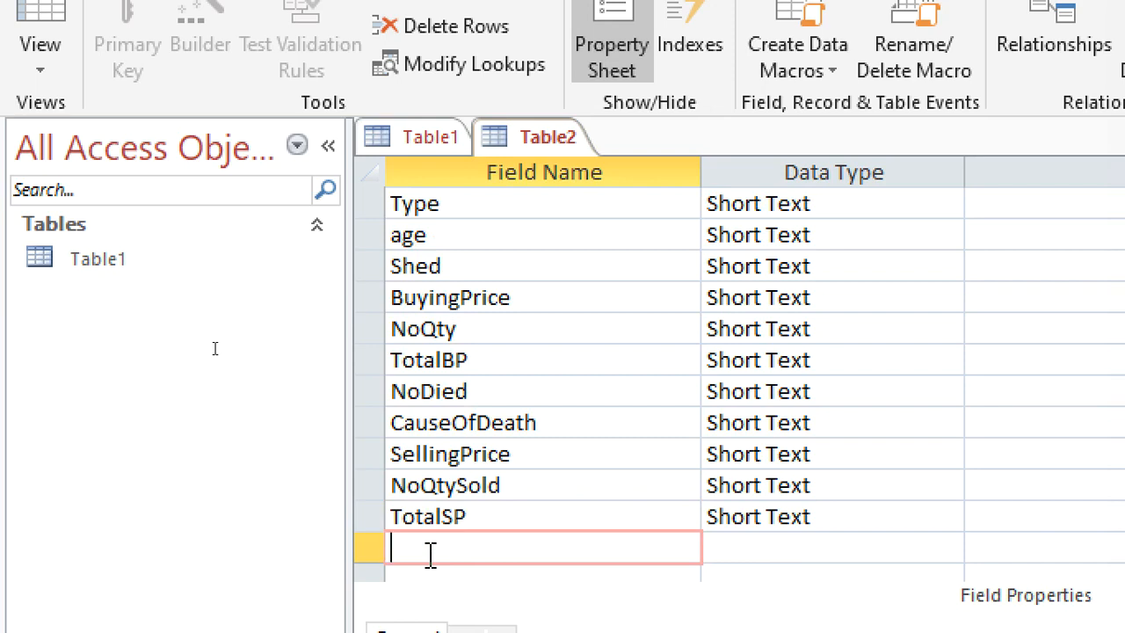
Add the Short Text fields EggLaid and EggSold below TotalSP.
text(Egg)
text(Caid)
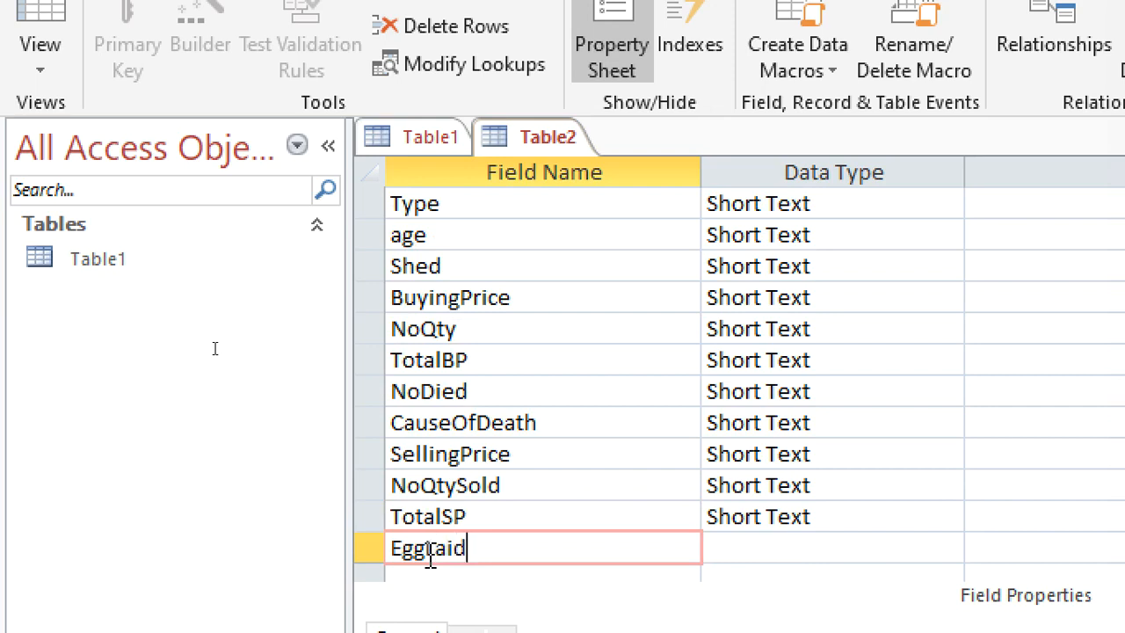
key(Down)
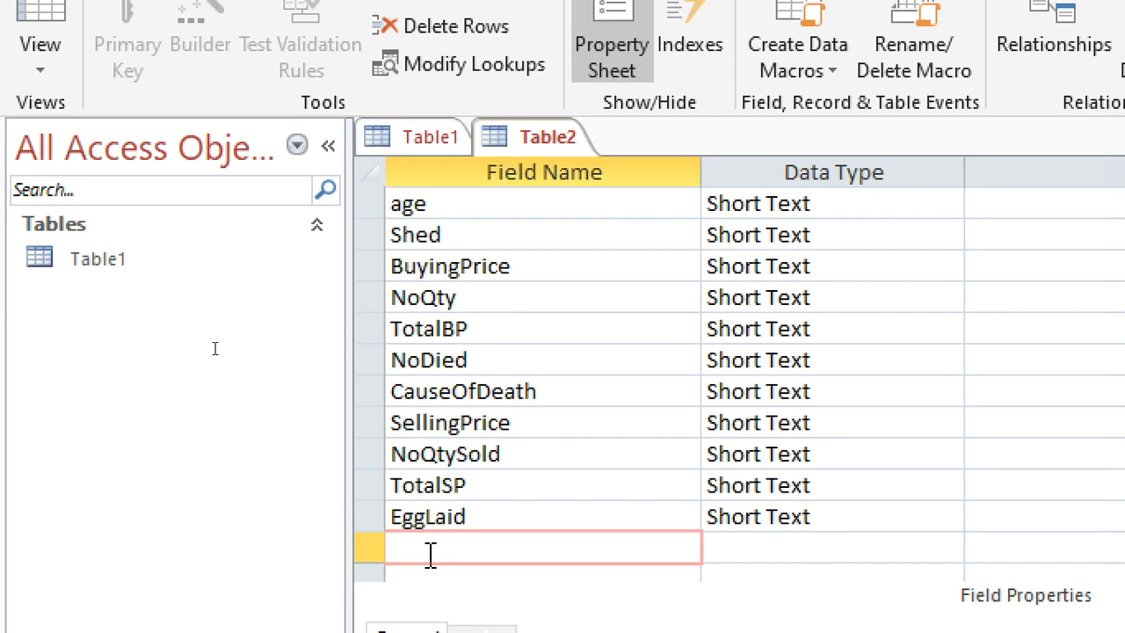
text(EggSold)
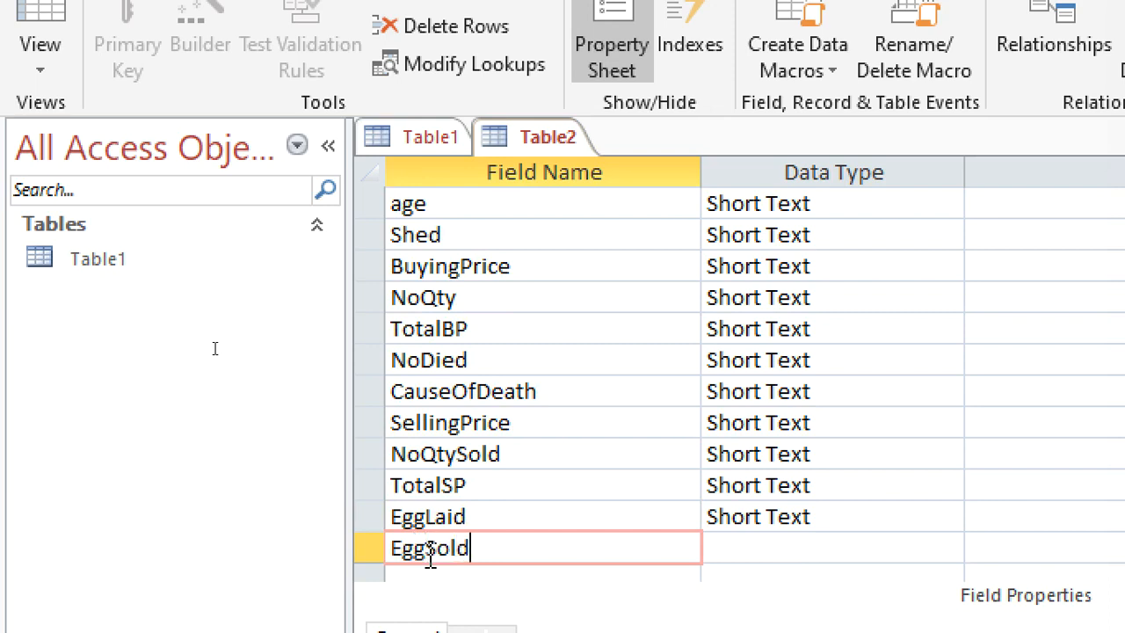
key(Down)
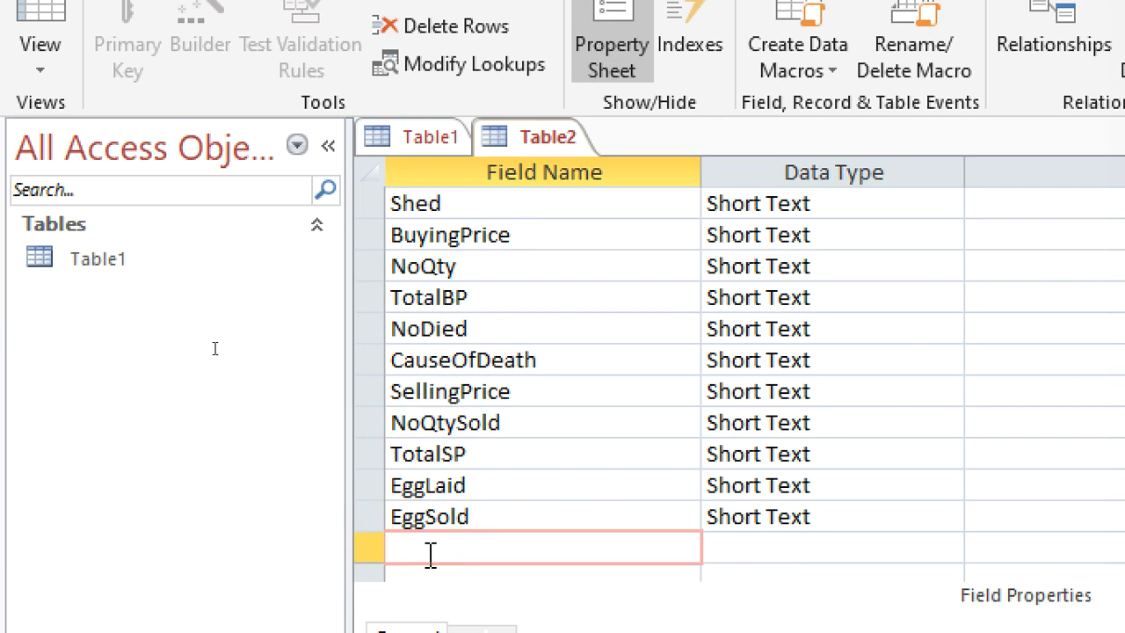
Add a Short Text field named TotaEggsAmount below EggSold.
text(TotalEggsAmount)
key(Down)
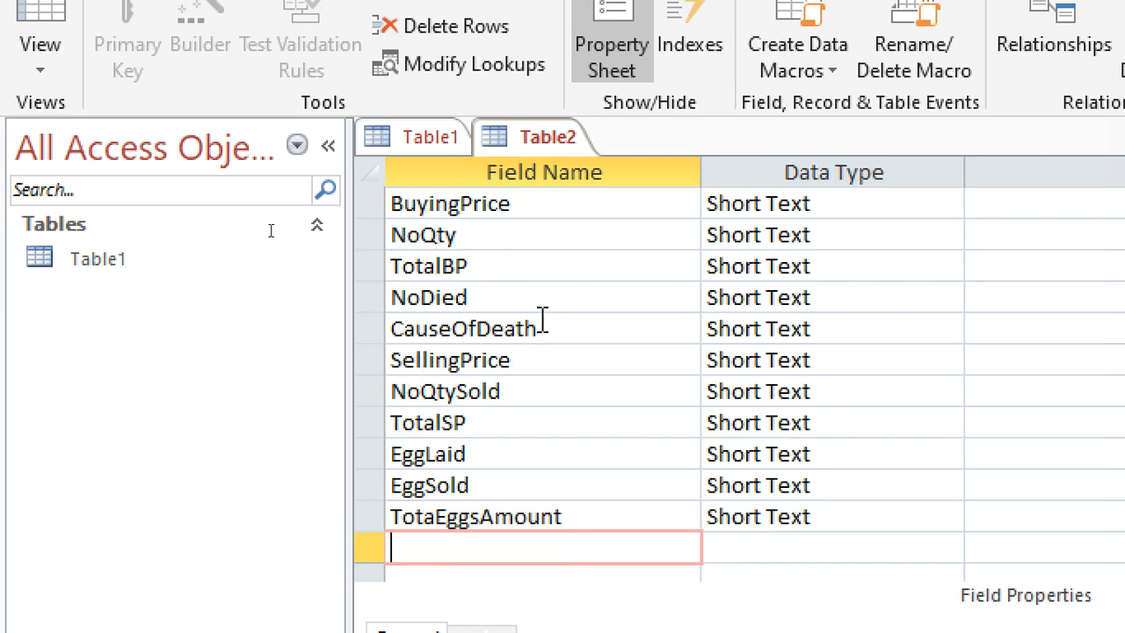
Start the Lookup Wizard for the Type field, allow its file to open, and choose to type in the lookup values.
scroll(542, 320, up, 2)
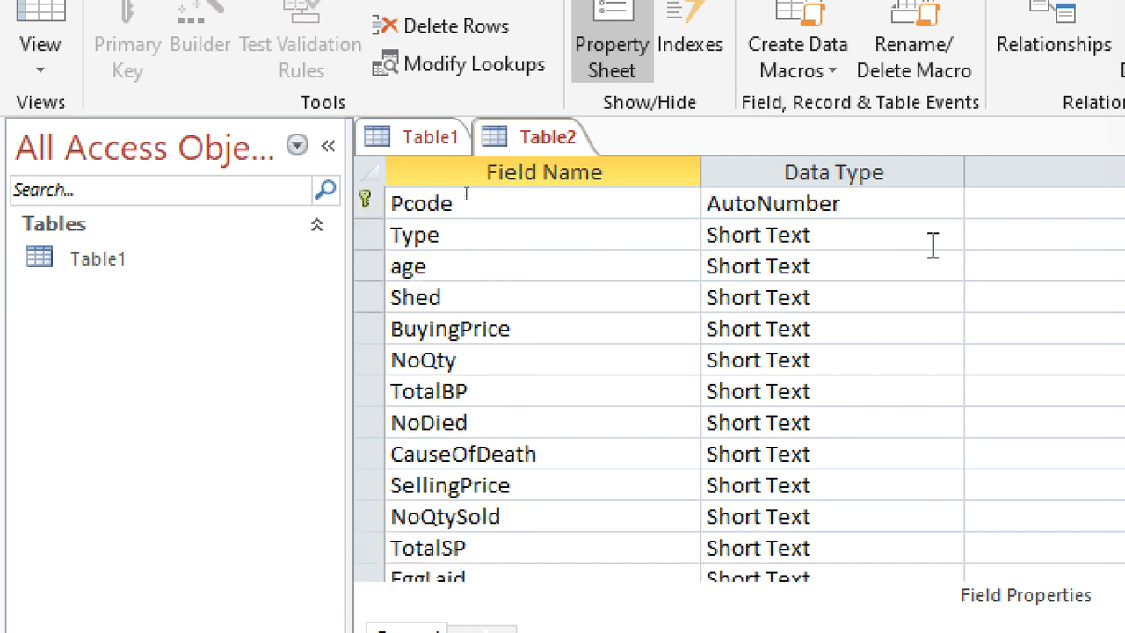
click(906, 233)
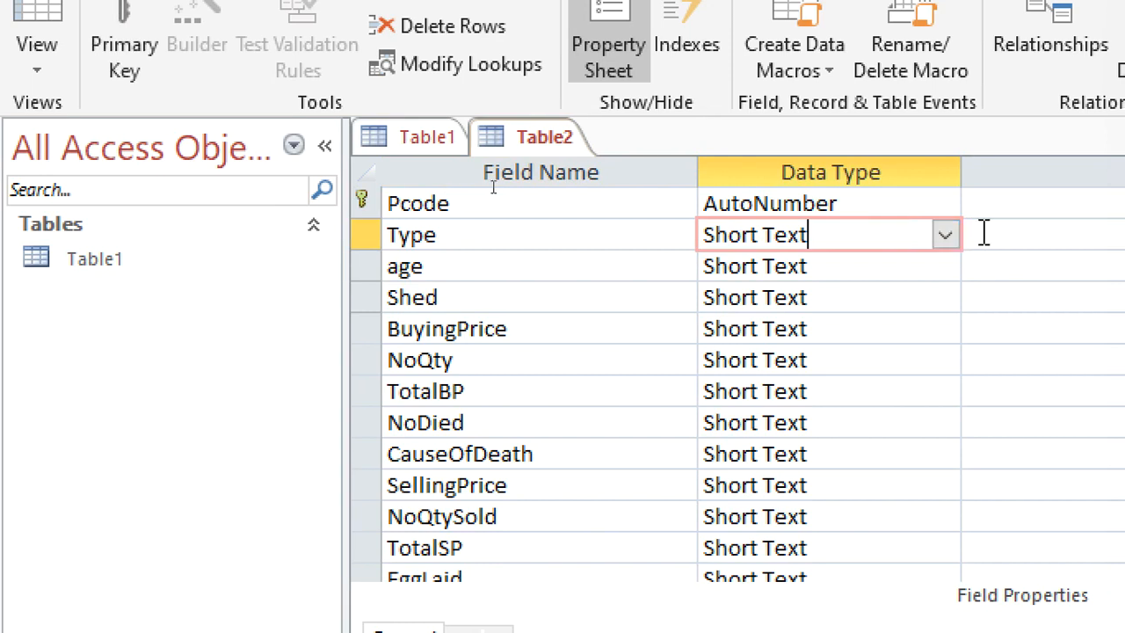
click(951, 238)
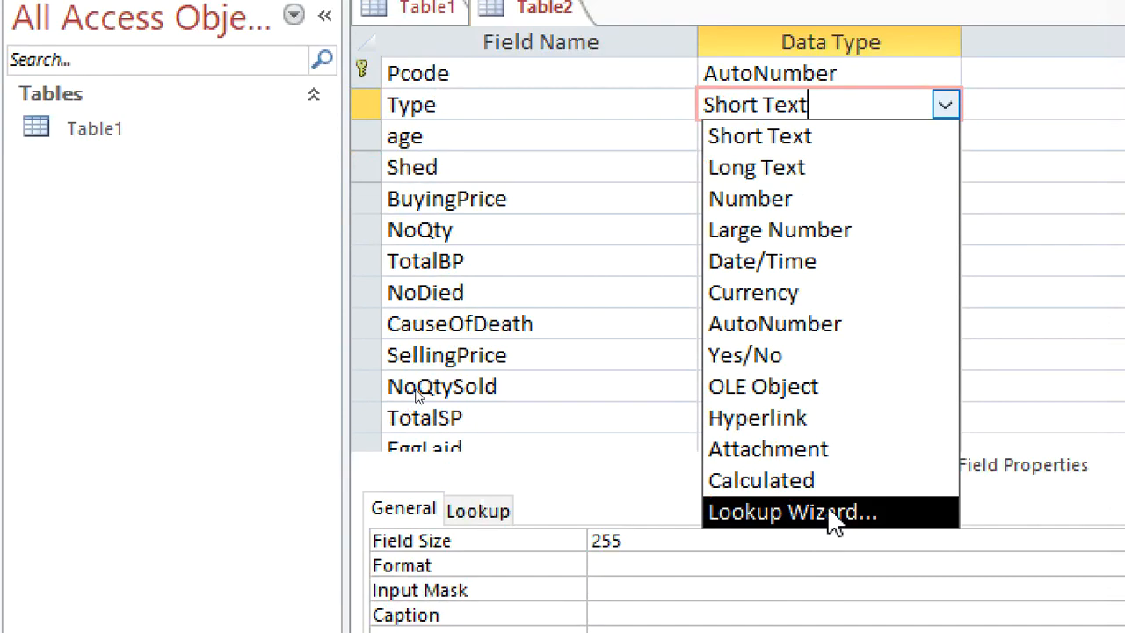
click(829, 519)
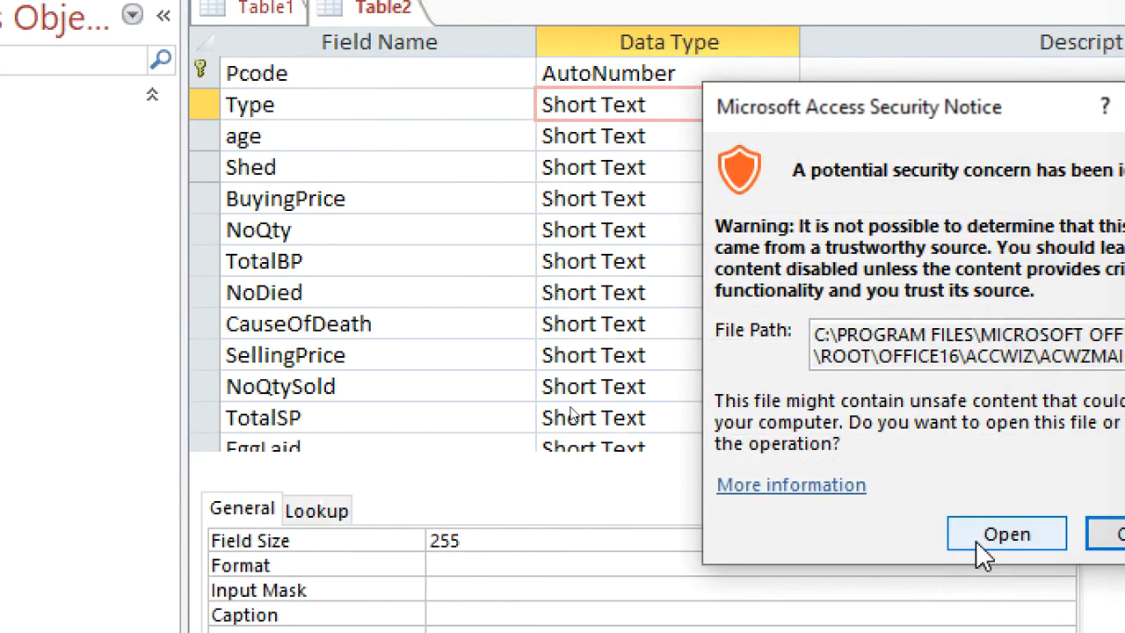
click(1086, 535)
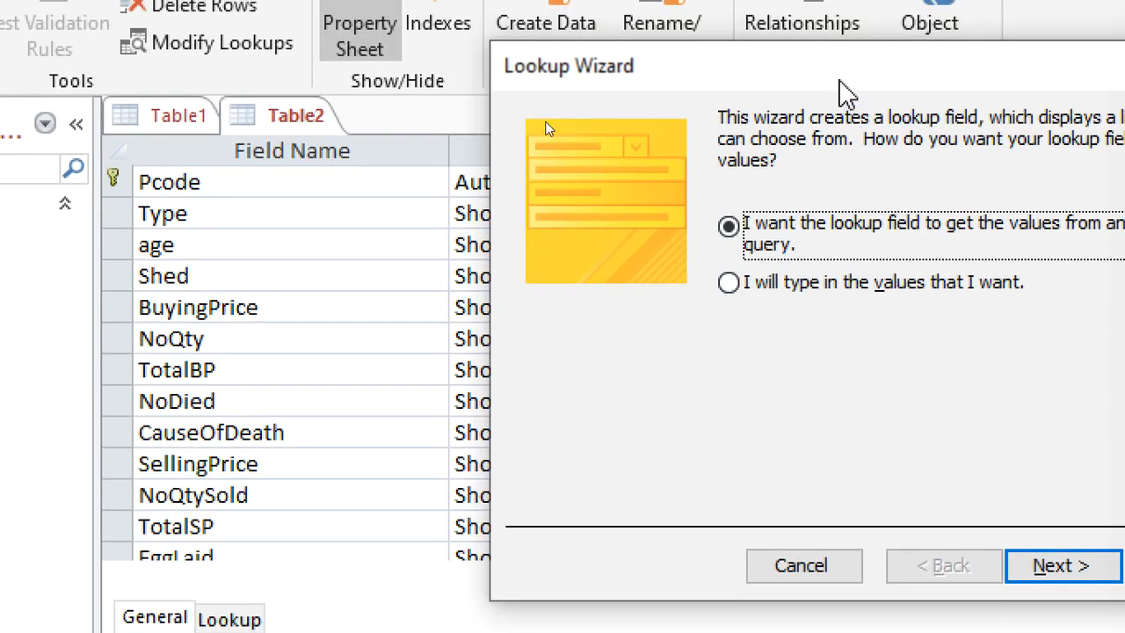
drag(841, 83, 549, 82)
click(588, 283)
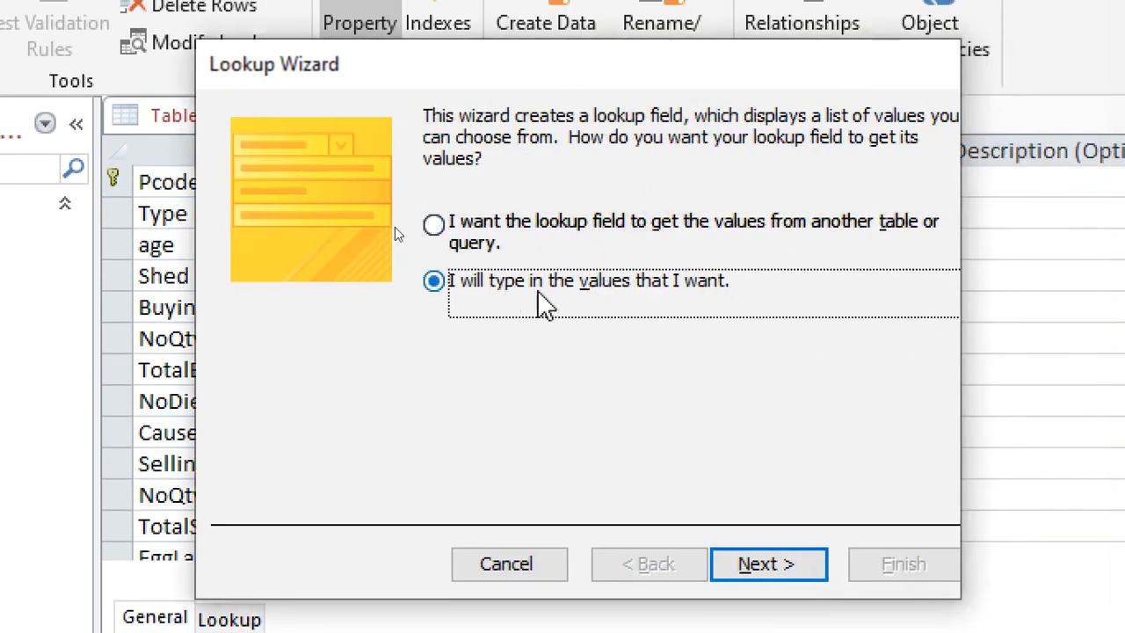
click(764, 565)
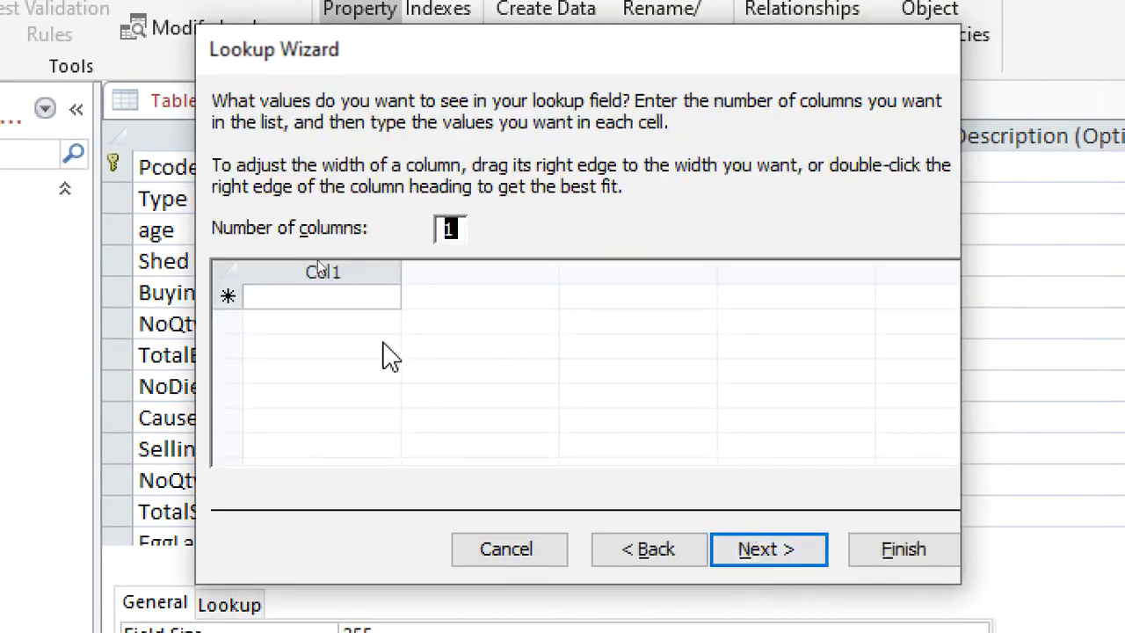
Enter Kienyenji, Improved Kienyenji and Layers as the Type field's lookup values and finish the wizard.
click(353, 297)
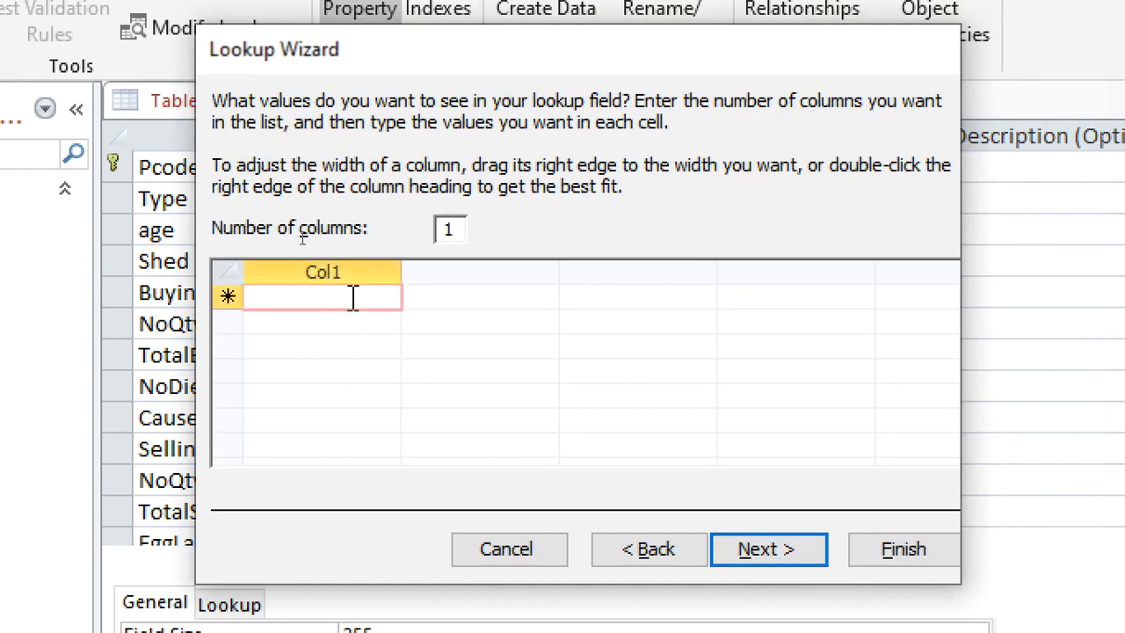
text(Ki)
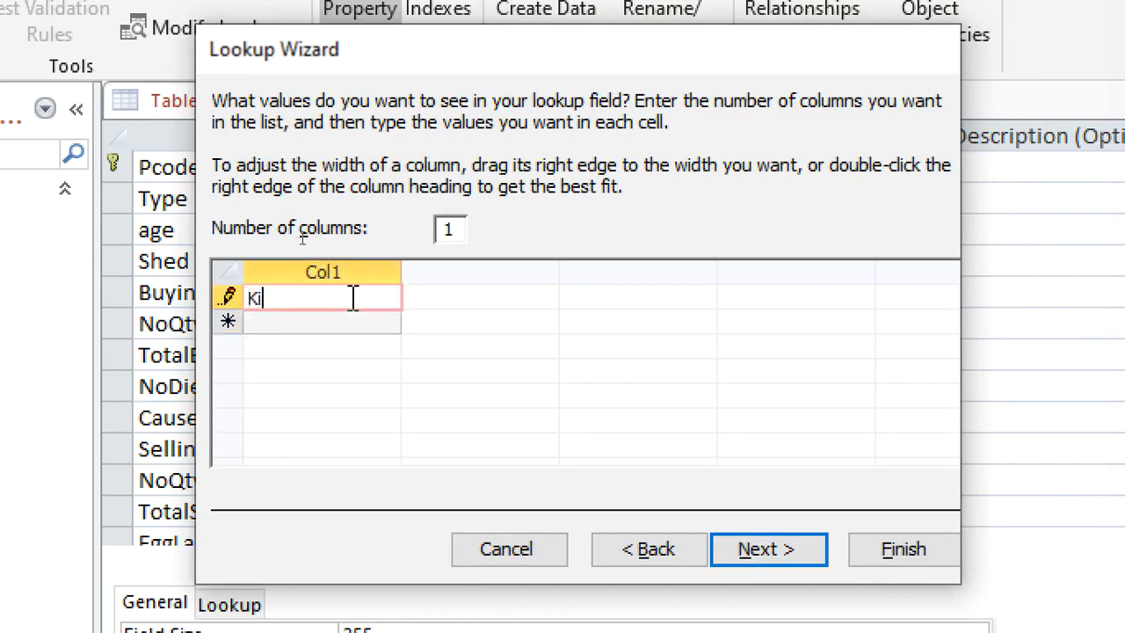
text(enyenji)
key(Return)
key(BackSpace)
text(mproved)
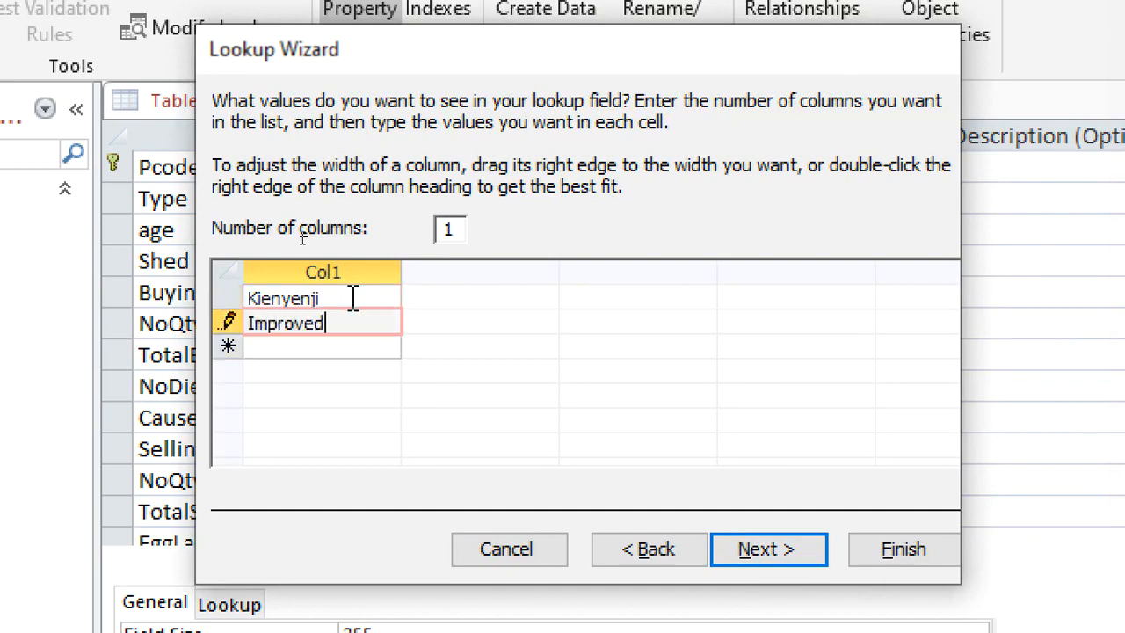
text(Kienyenji)
key(Return)
text(Layers)
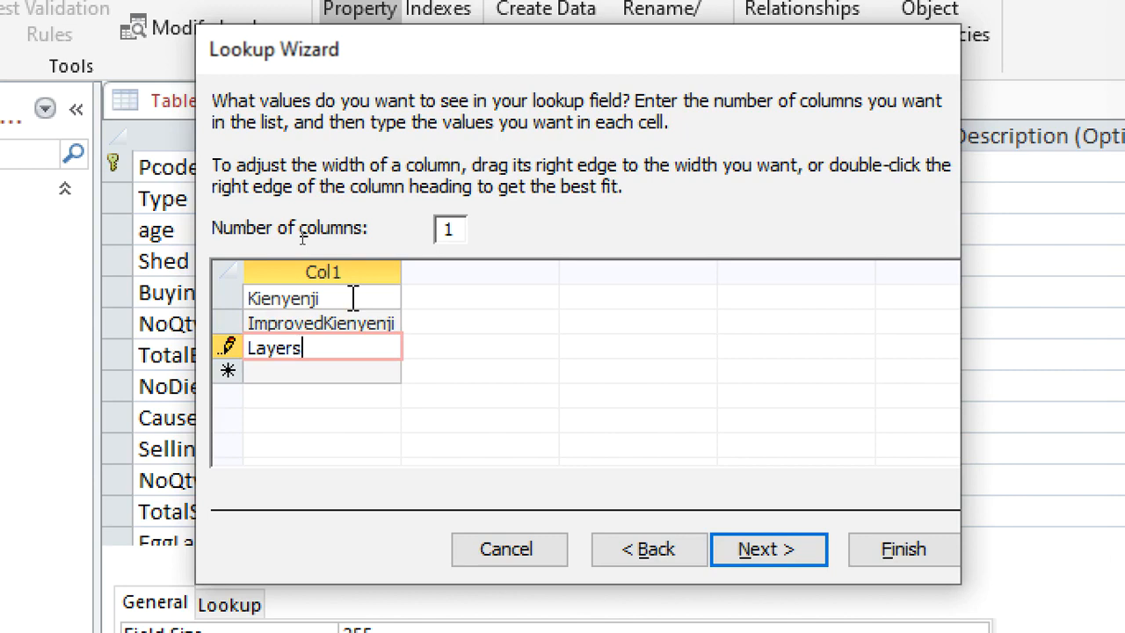
click(330, 322)
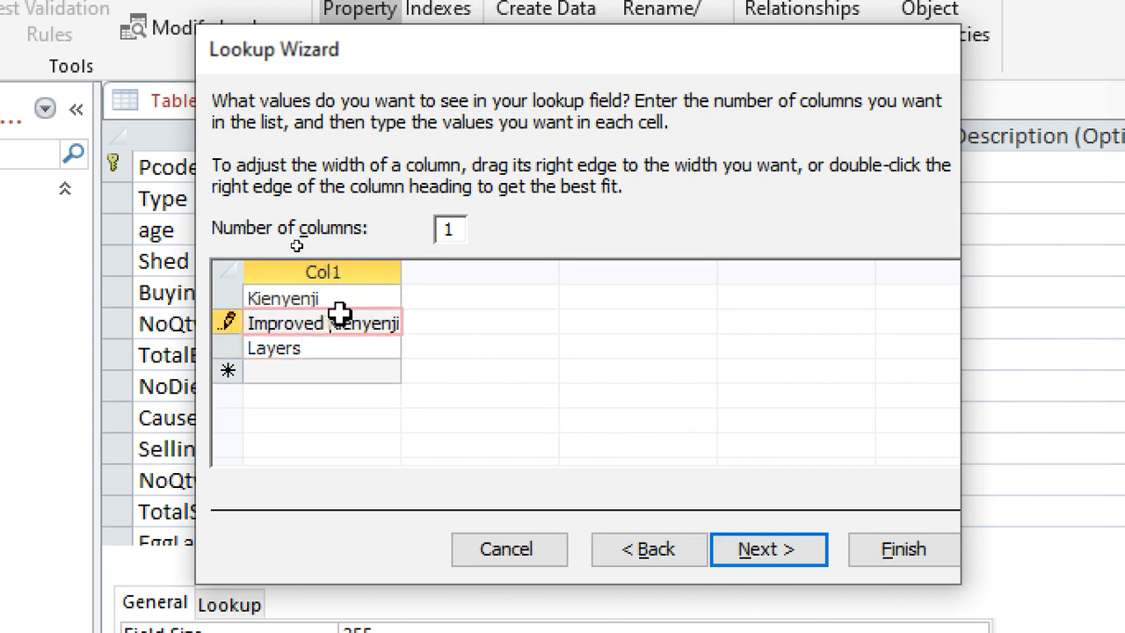
click(903, 550)
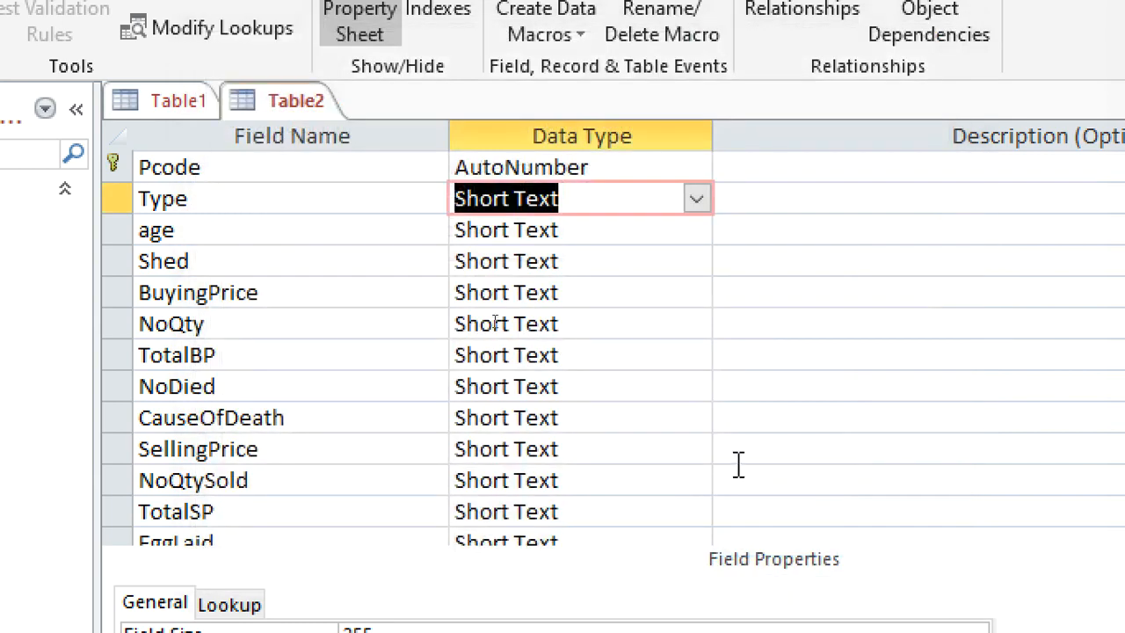
Set the age field's data type to Number.
click(580, 232)
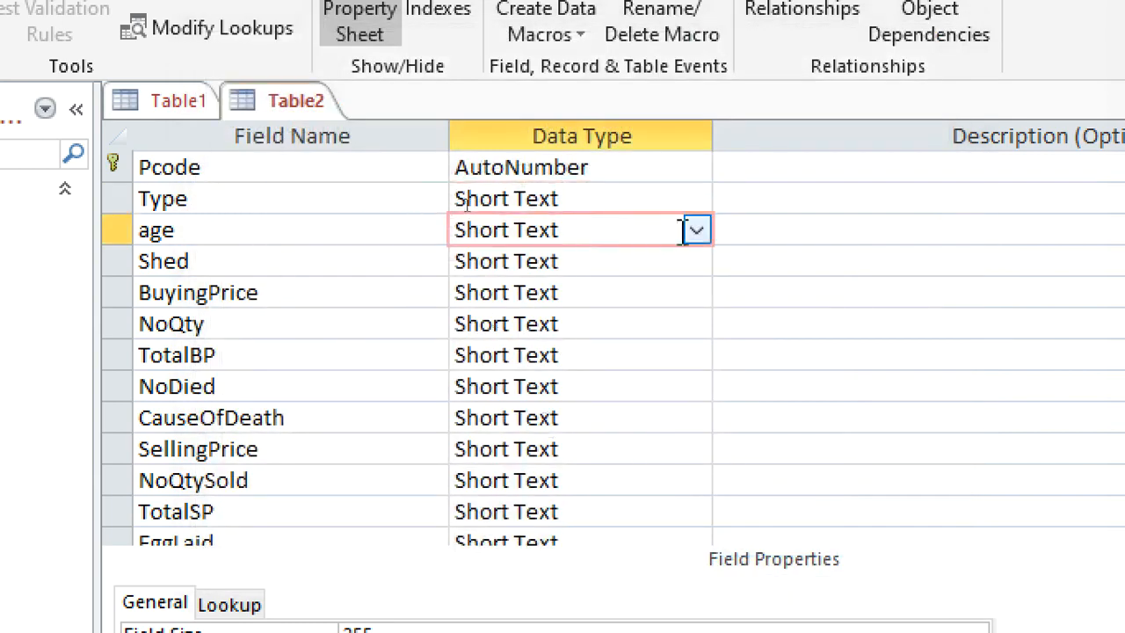
click(692, 230)
click(621, 324)
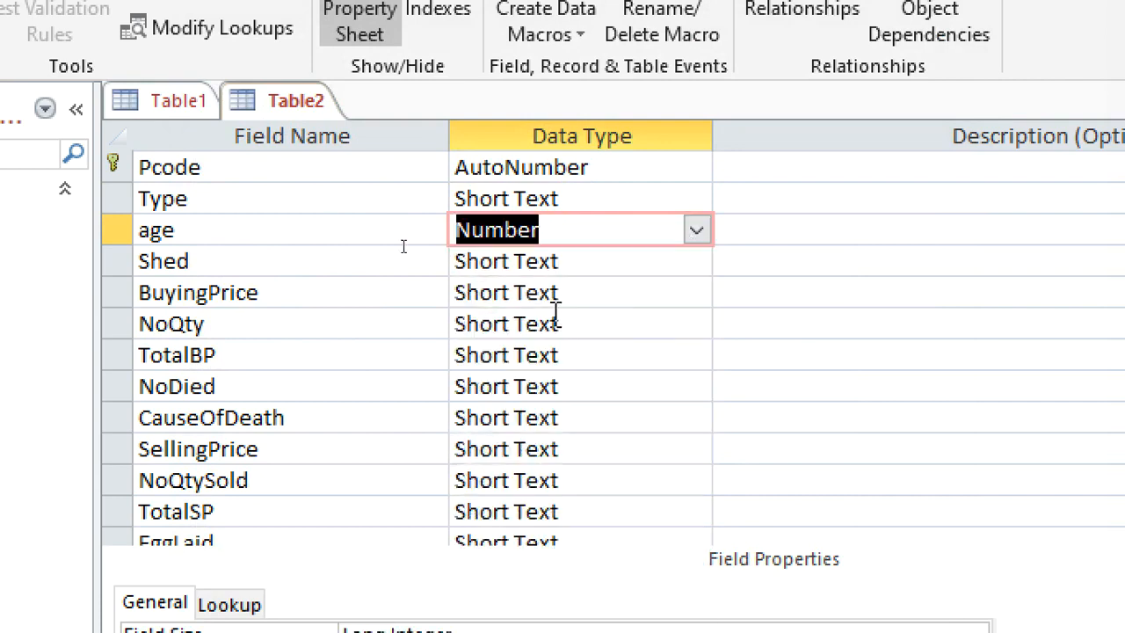
Set the data type of BuyingPrice to Currency and of NoQty to Number.
click(602, 299)
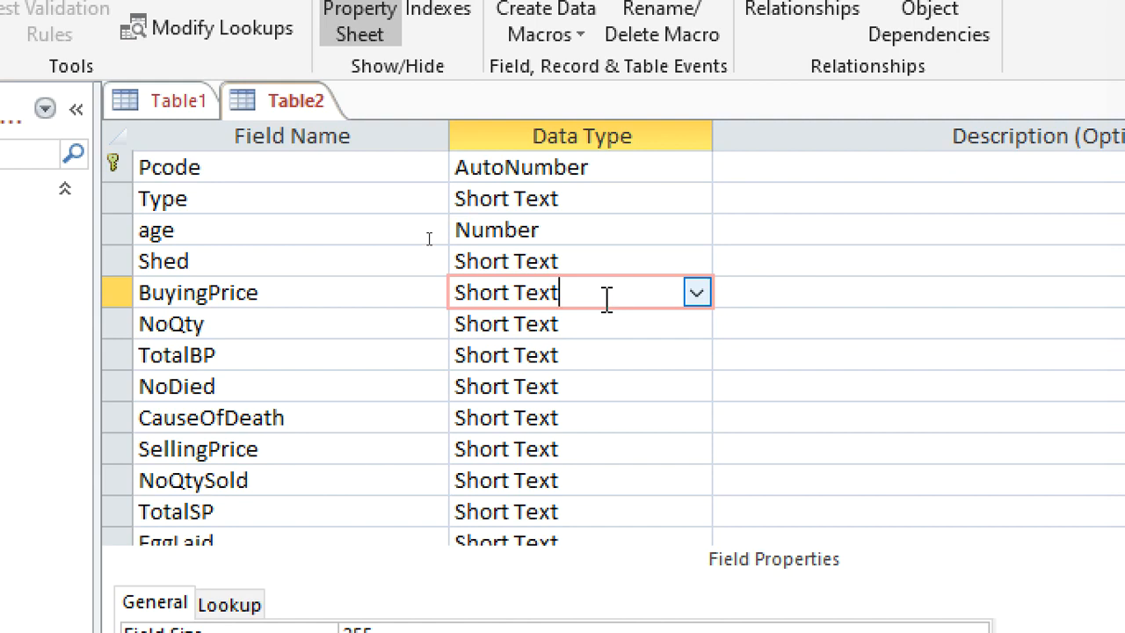
key(Down)
text(c)
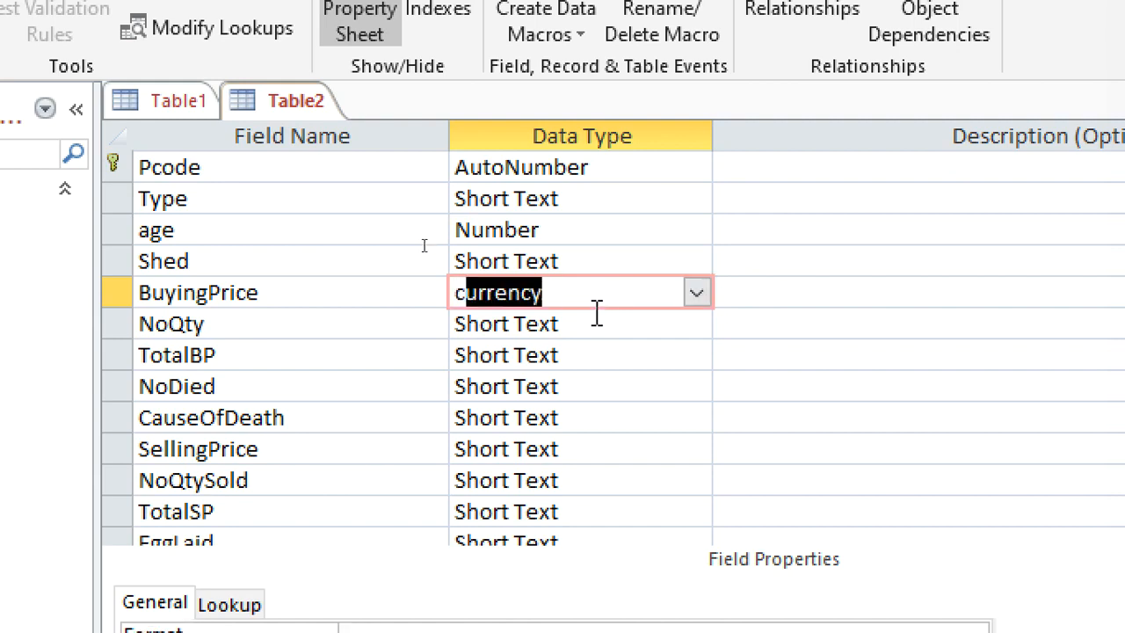
click(572, 329)
key(Down)
text(n)
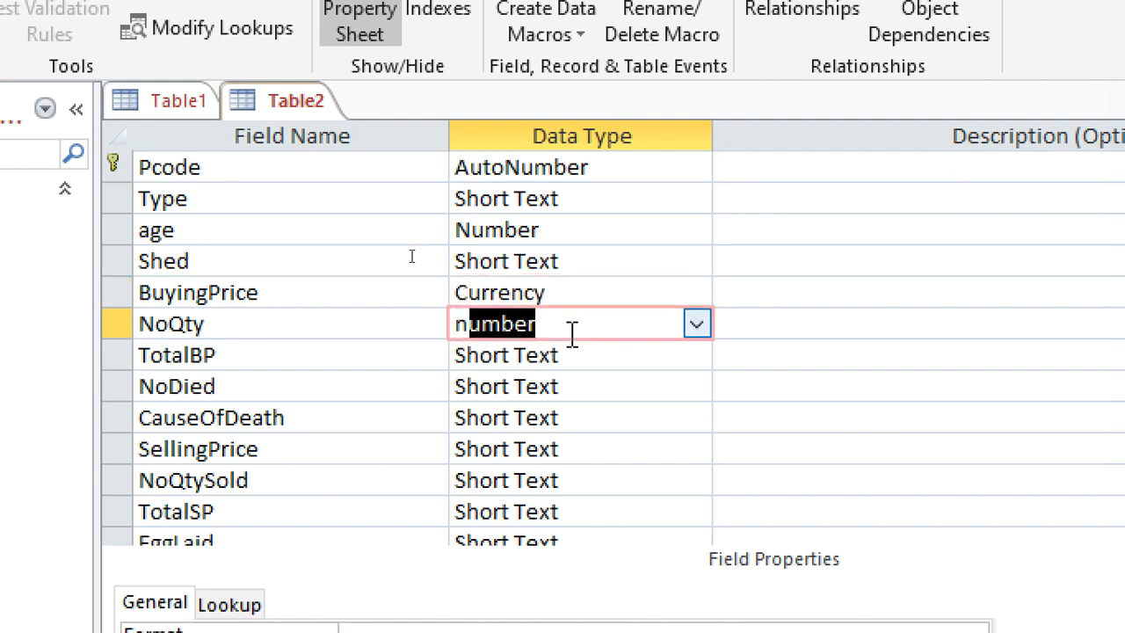
Set the data type of TotalBP to Currency and of NoDied to Number.
click(584, 363)
key(Down)
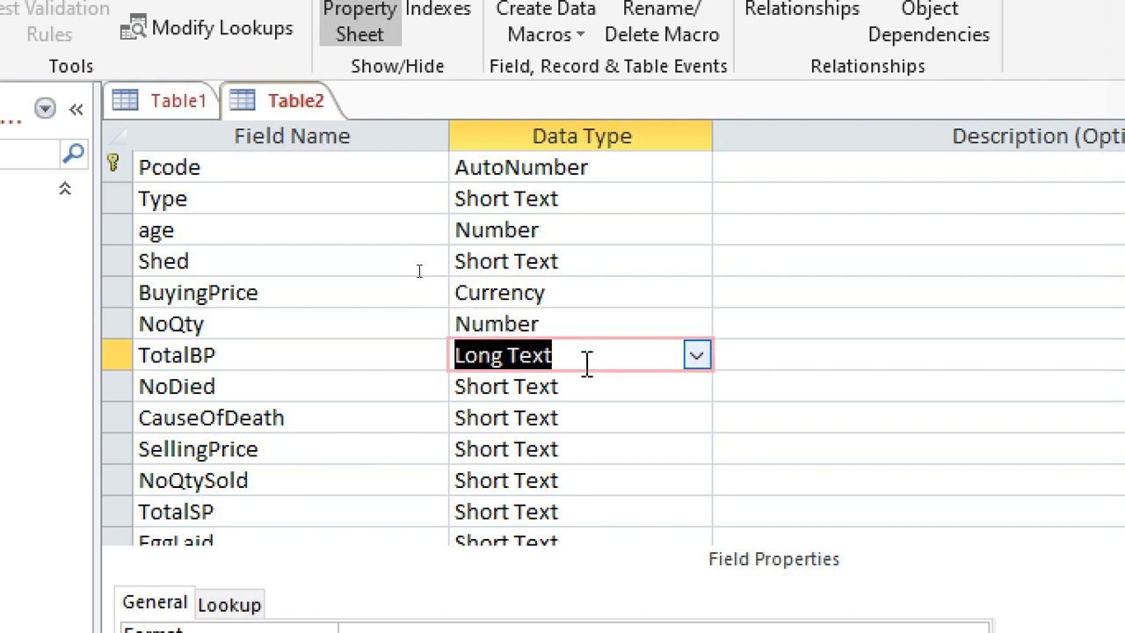
text(c)
click(588, 385)
key(Down)
text(n)
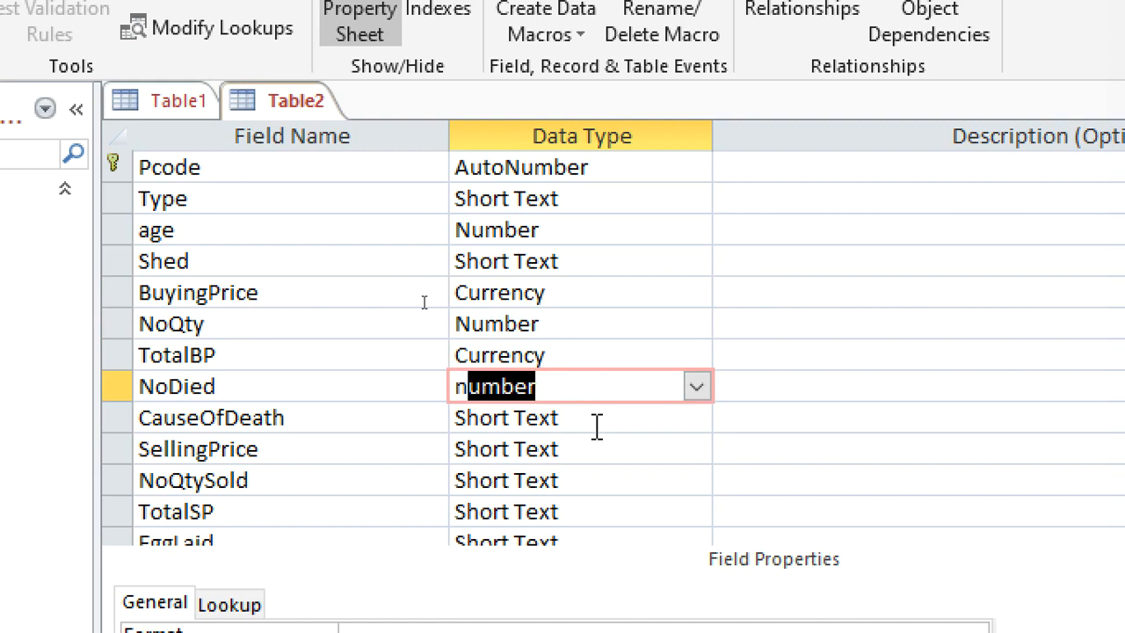
Set the SellingPrice field's data type to Currency.
click(634, 452)
text(n)
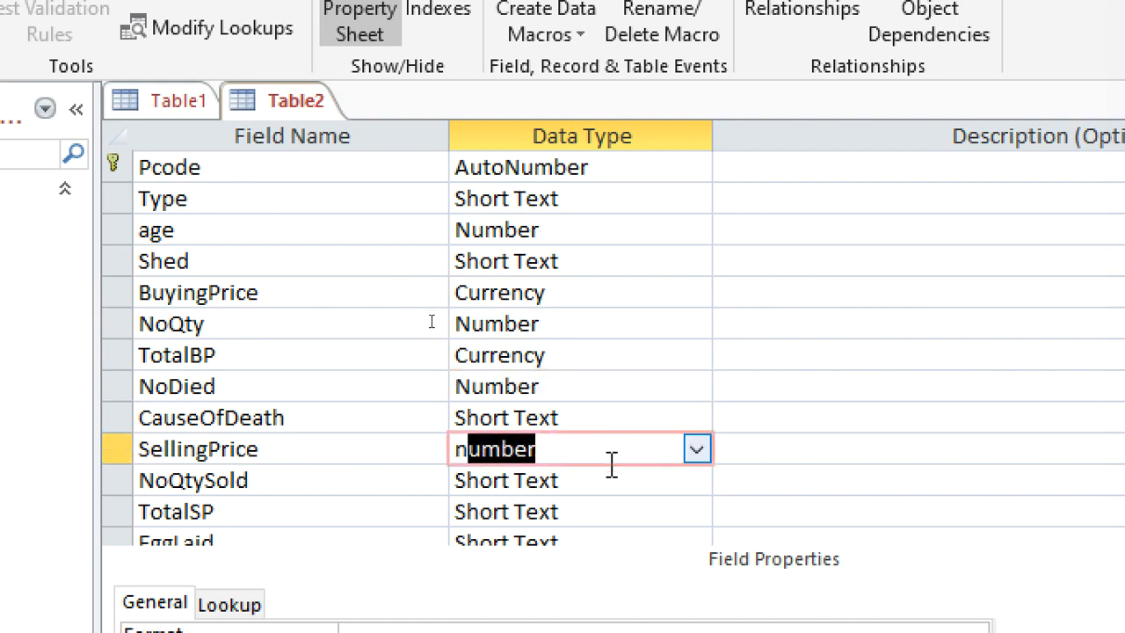
text(c)
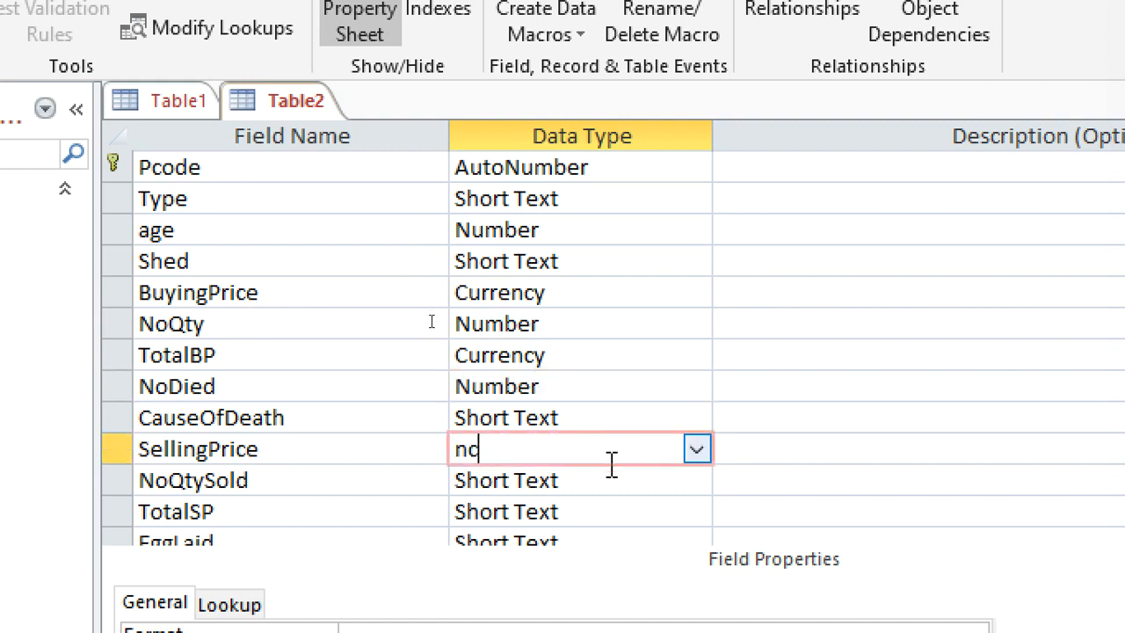
text(c)
double_click(609, 454)
text(cy)
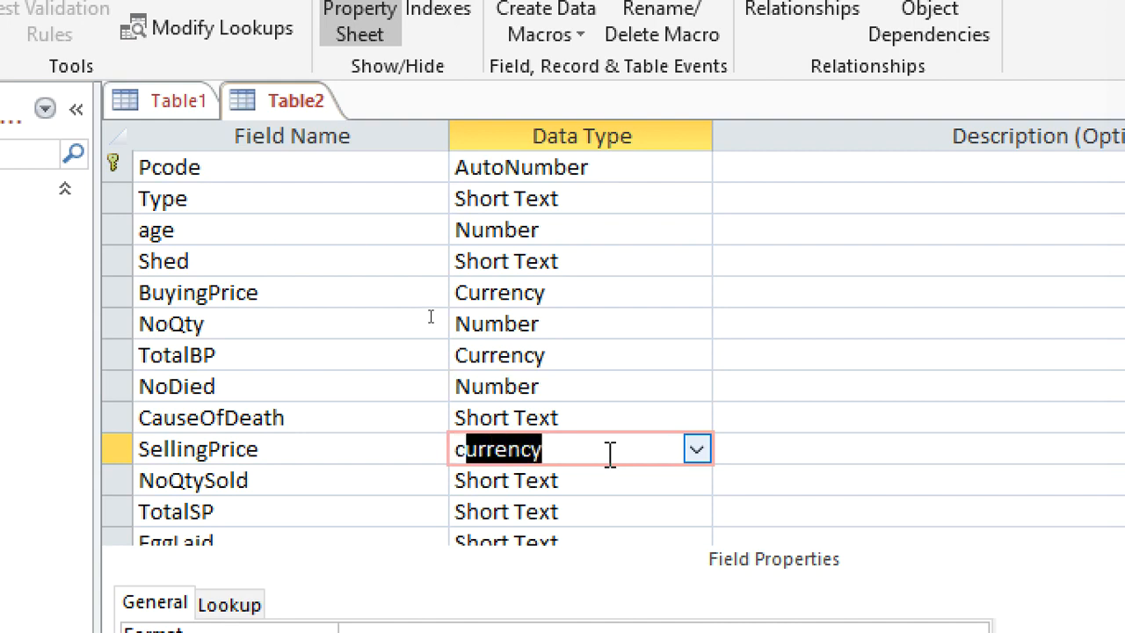
Set the data type of TotalSP to Currency and of NoQtySold to Number.
double_click(586, 502)
text(cy)
double_click(613, 479)
text(number)
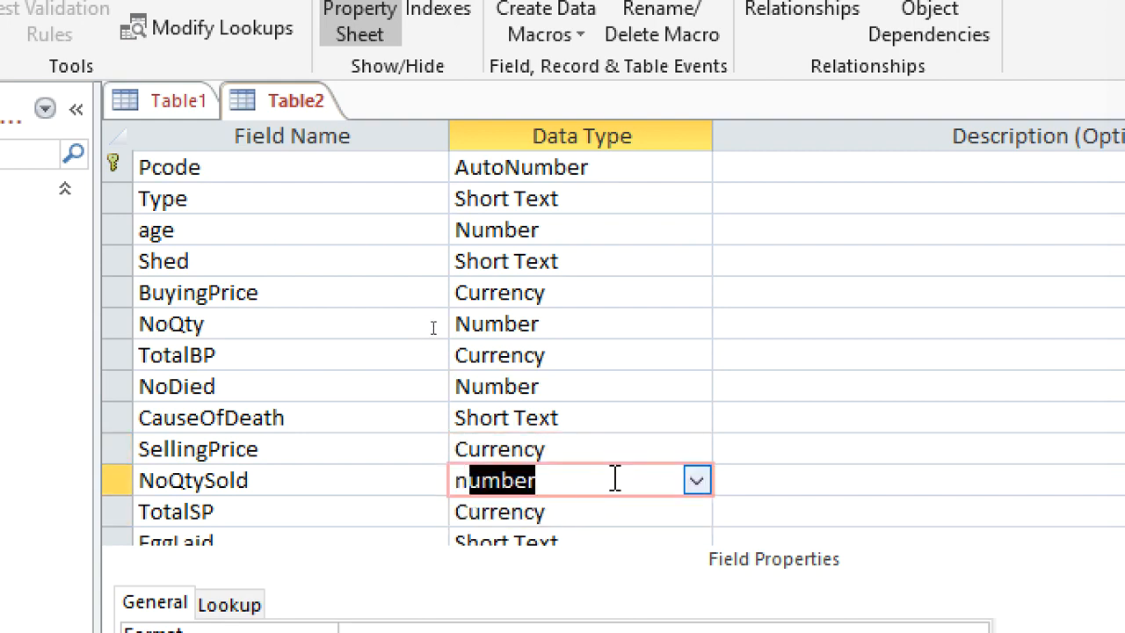
Set the data types of EggSold and EggLaid to Number and of TotaEggsAmount to Currency.
scroll(588, 512, down, 2)
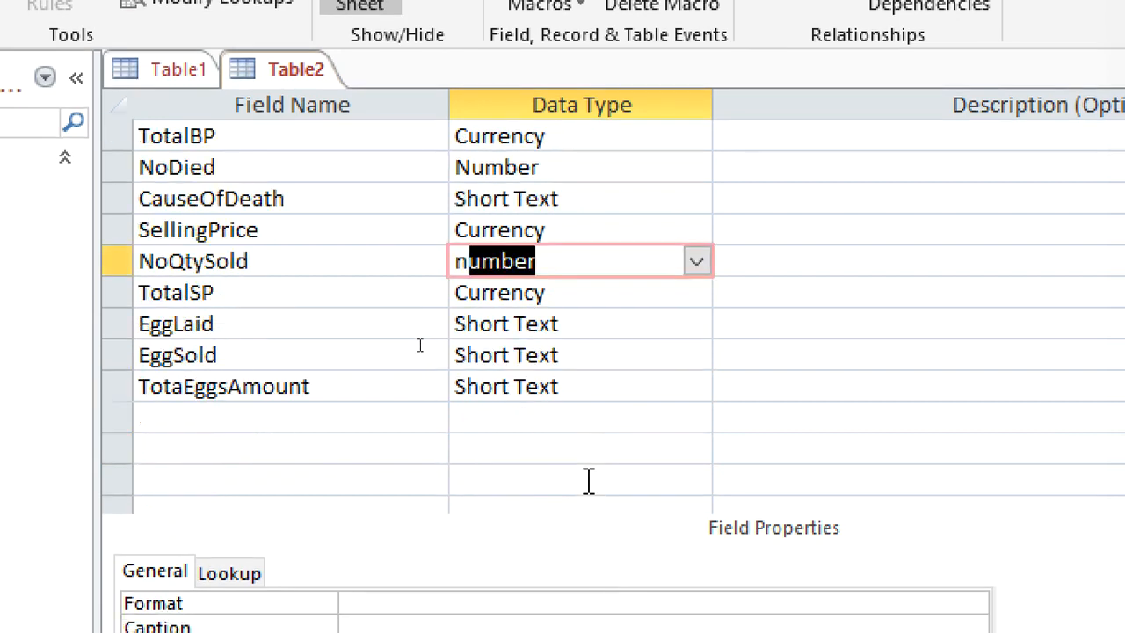
double_click(605, 359)
text(number)
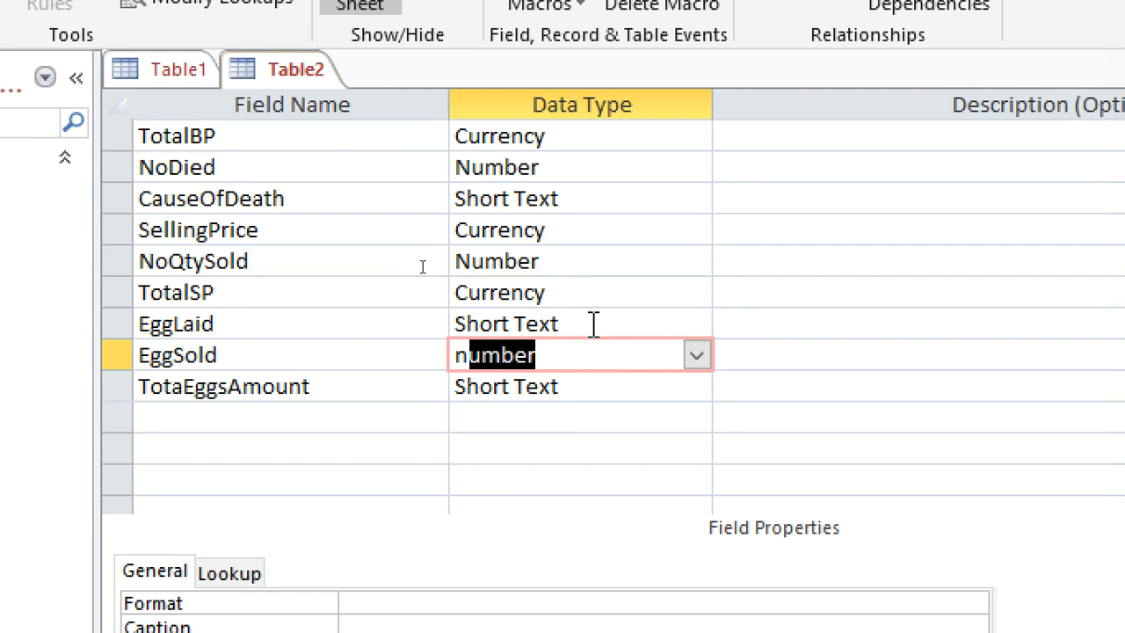
double_click(593, 323)
text(n)
double_click(607, 387)
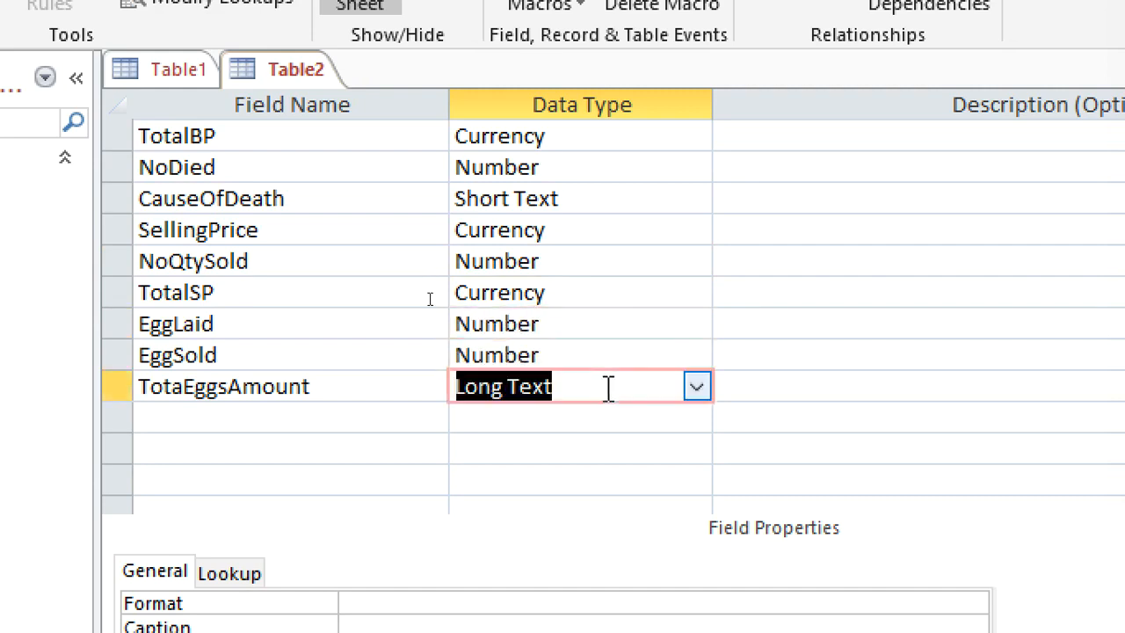
text(currency)
Start the Lookup Wizard for the CauseOfDeath field and choose to type in the values for a one-column list.
scroll(615, 317, up, 2)
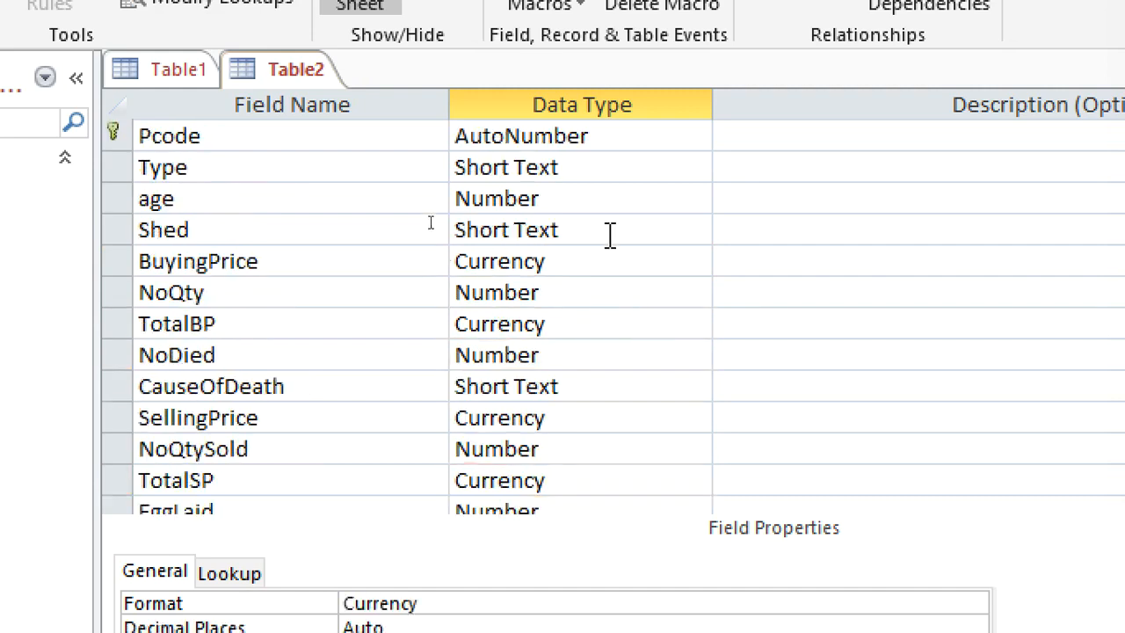
click(610, 392)
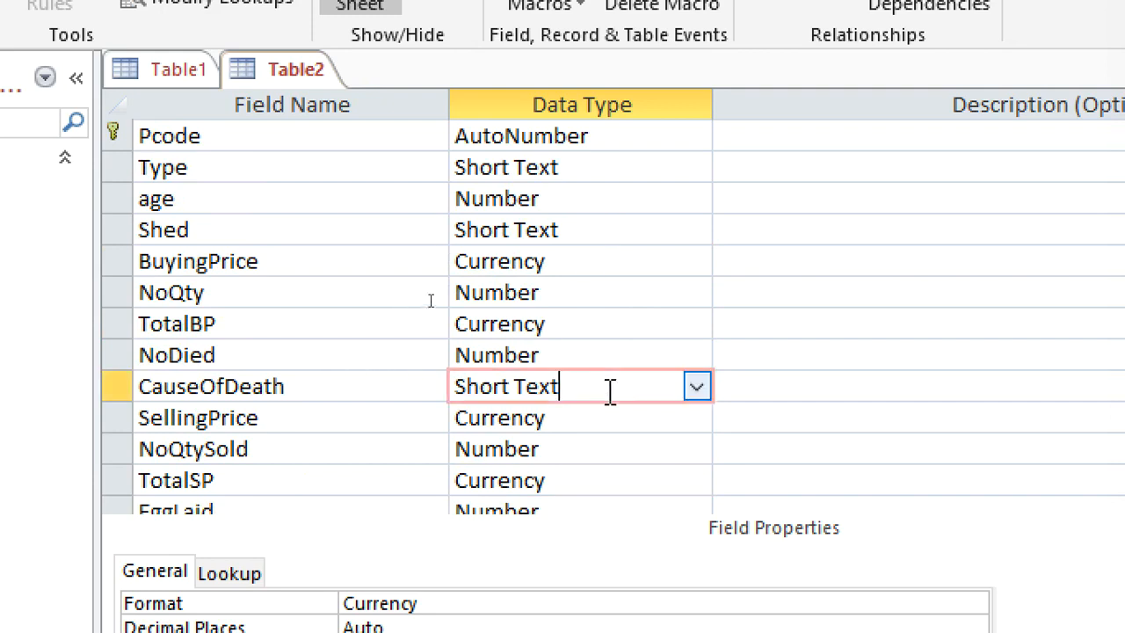
click(696, 387)
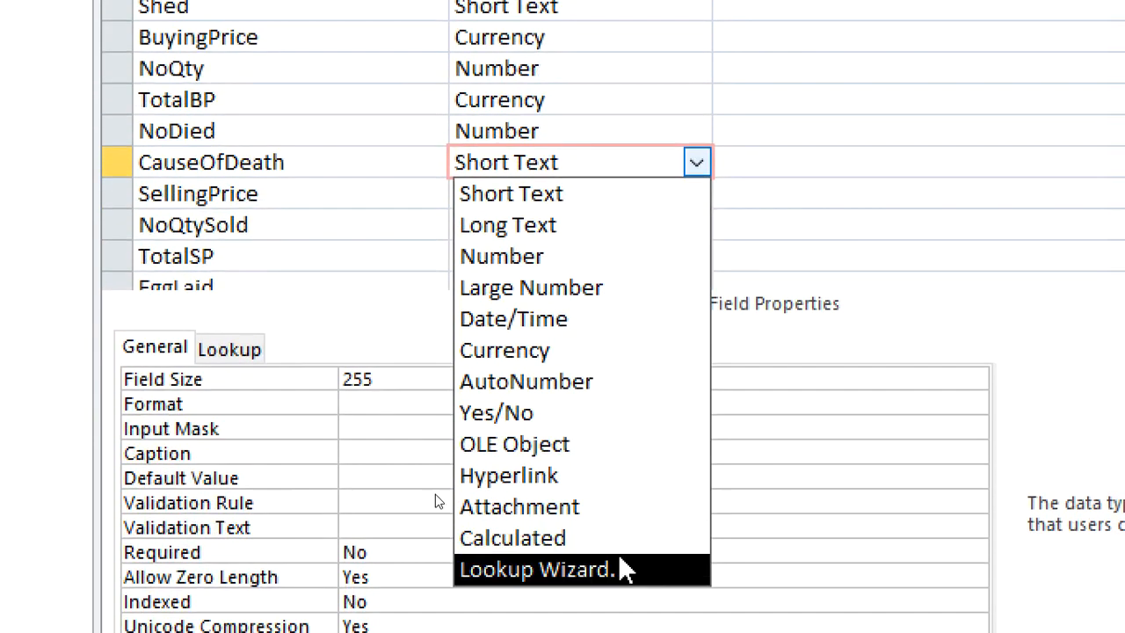
click(617, 556)
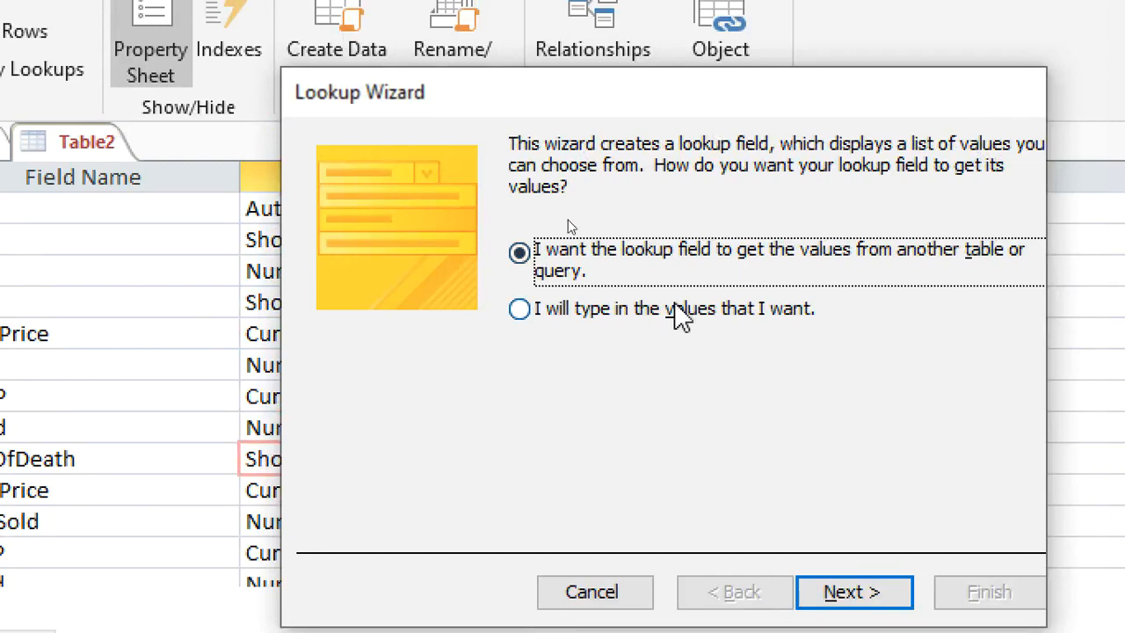
click(602, 337)
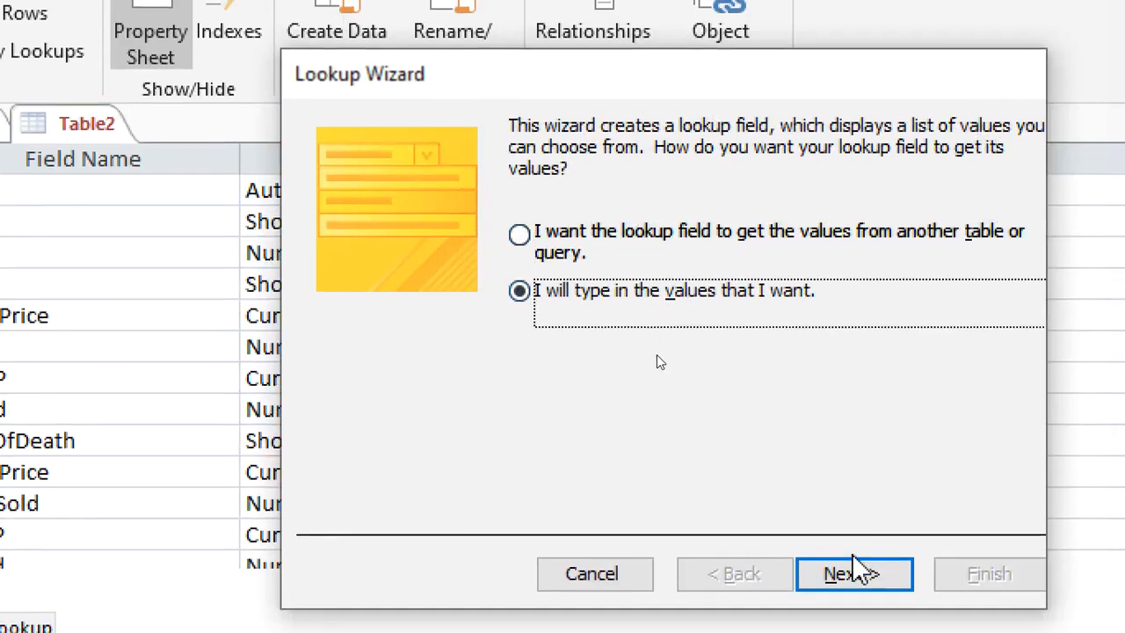
click(851, 592)
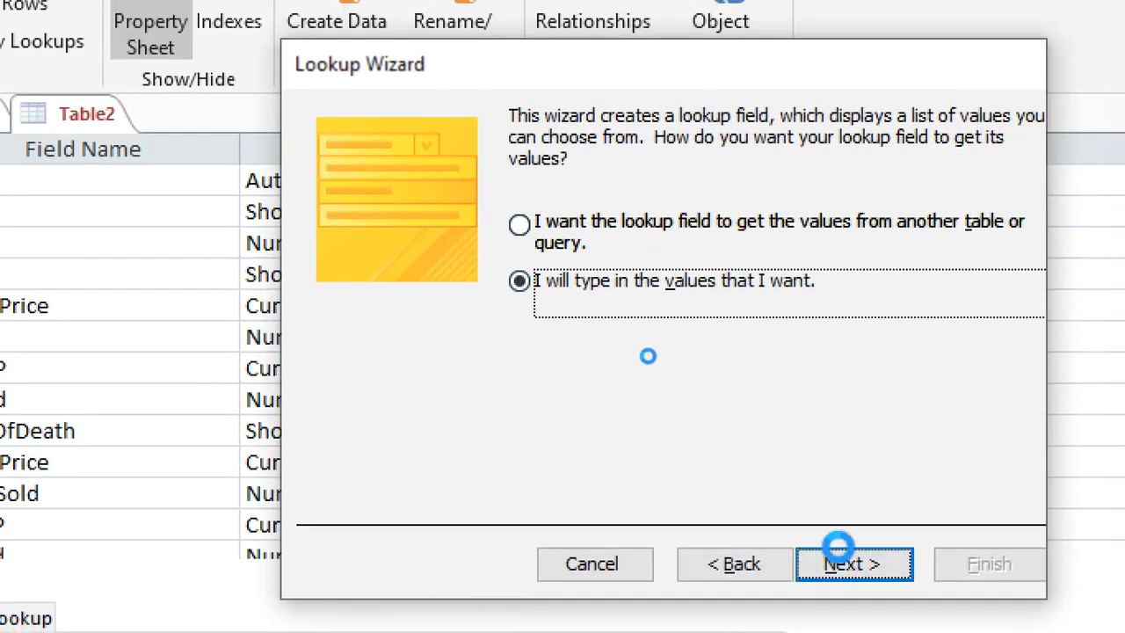
click(463, 314)
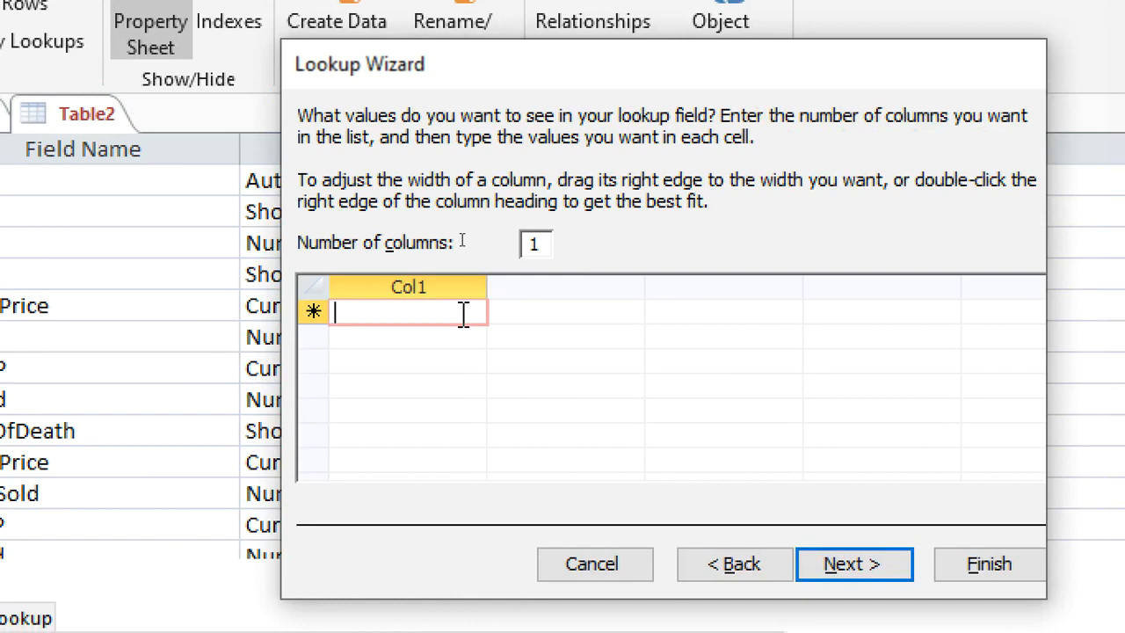
text(Natural)
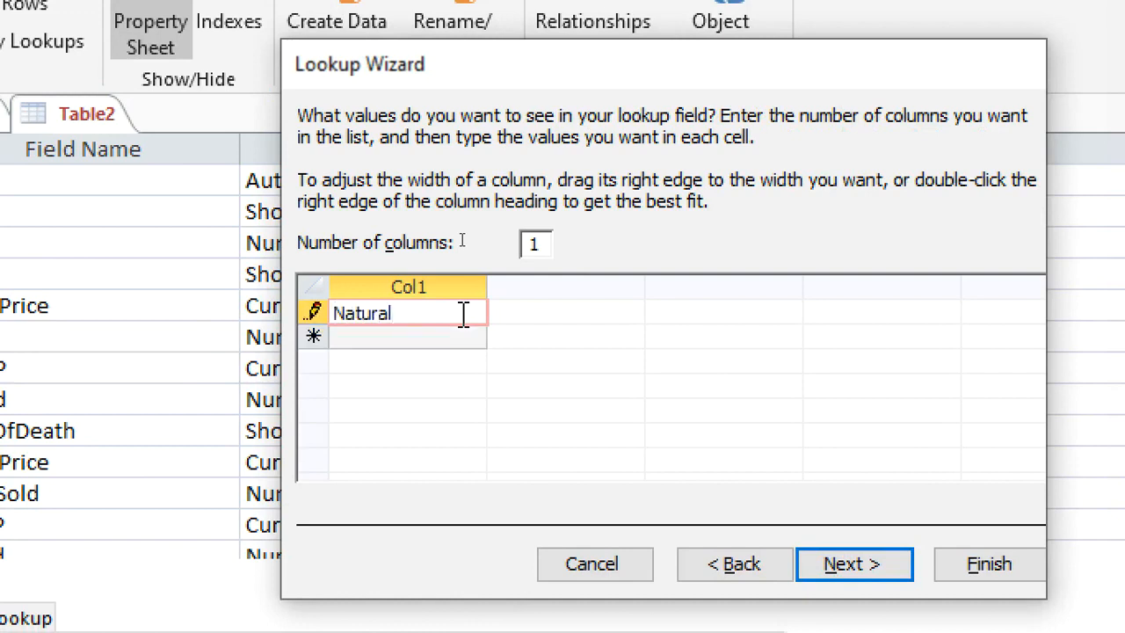
key(BackSpace)
key(BackSpace)
key(BackSpace)
key(BackSpace)
key(BackSpace)
key(BackSpace)
Enter Sickness, Preditor and Others as the CauseOfDeath lookup values and finish the Lookup Wizard.
text(Sick)
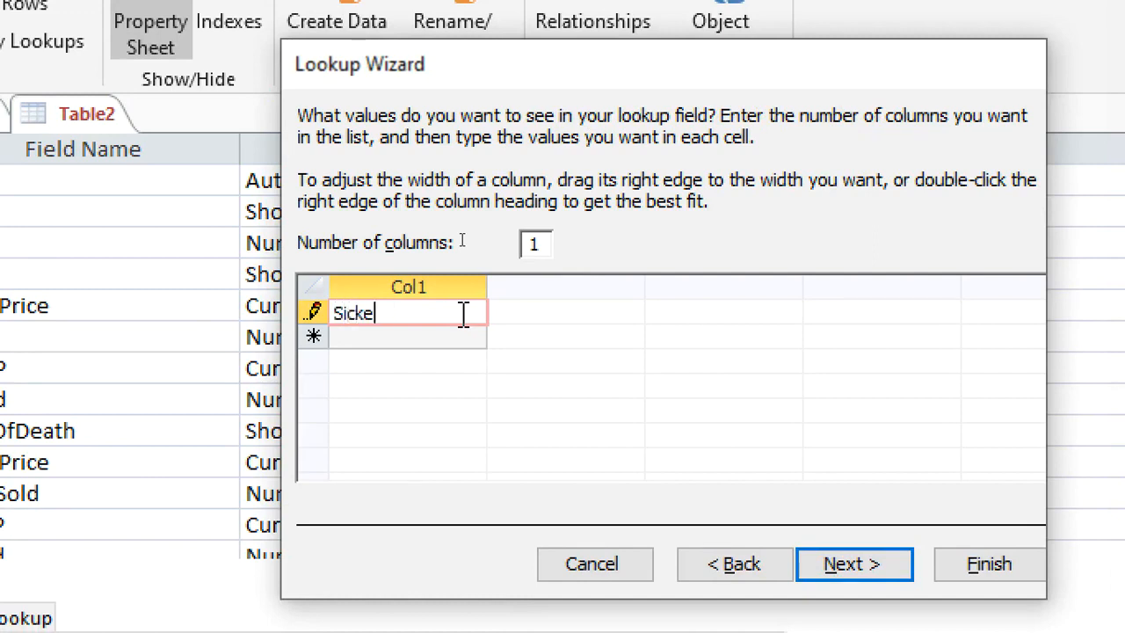
text(ness)
key(Return)
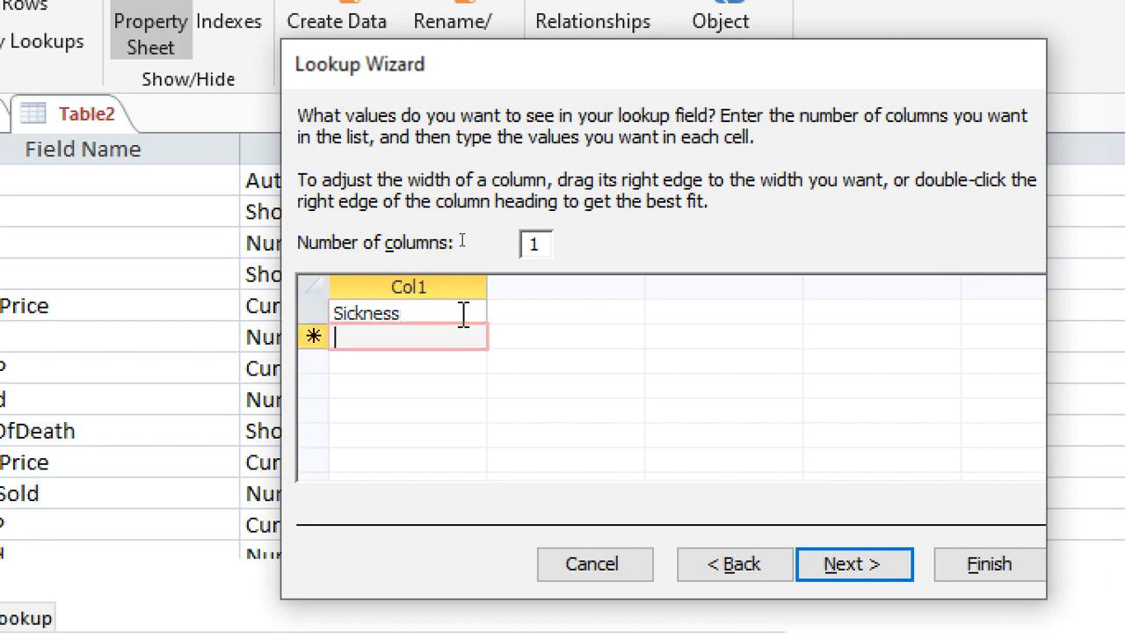
text(Pred)
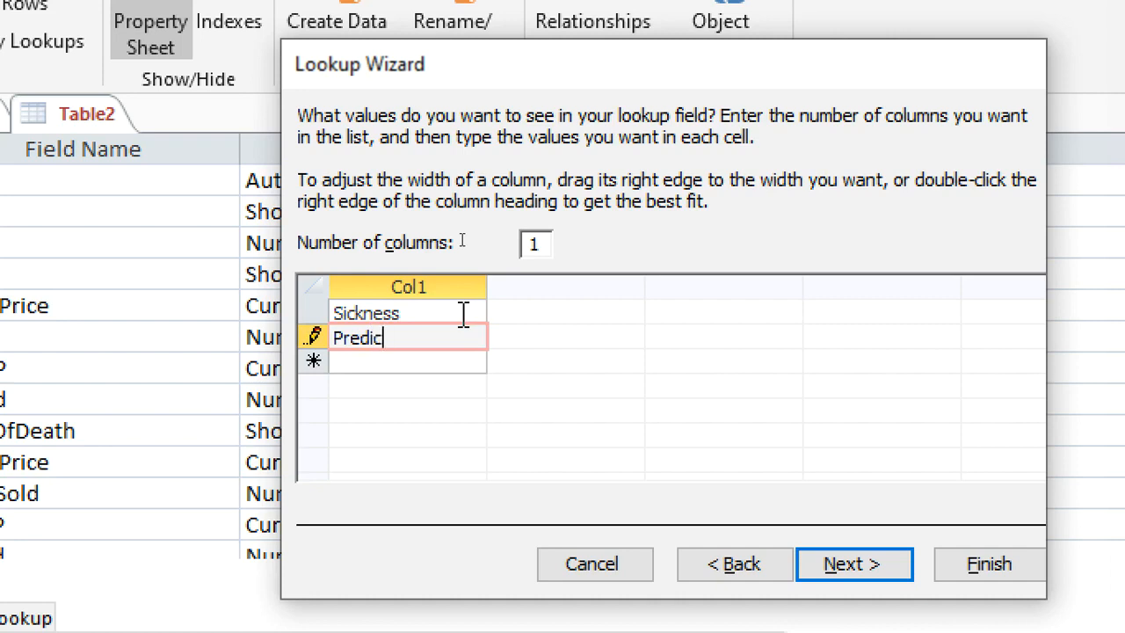
text(ic)
key(BackSpace)
text(tor)
key(Tab)
text(Others)
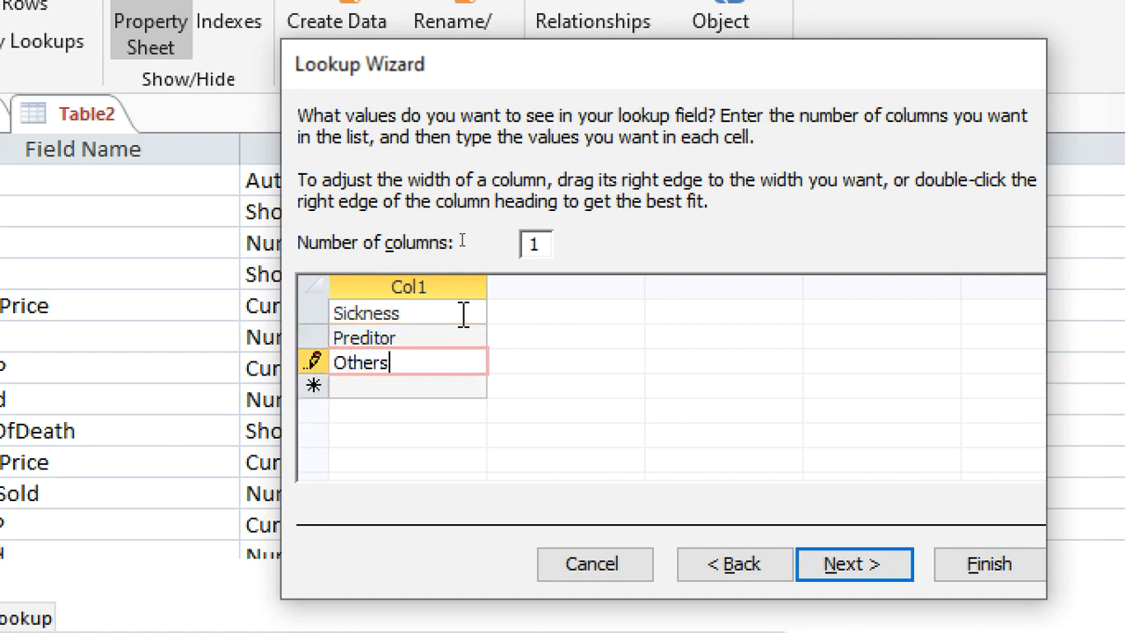
click(861, 565)
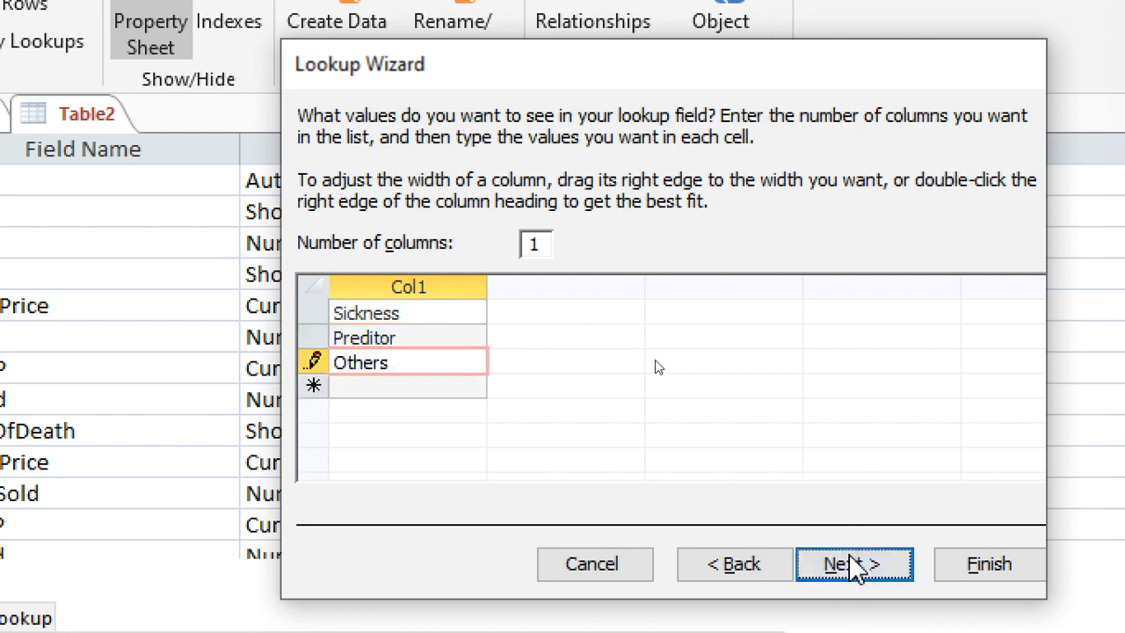
click(975, 562)
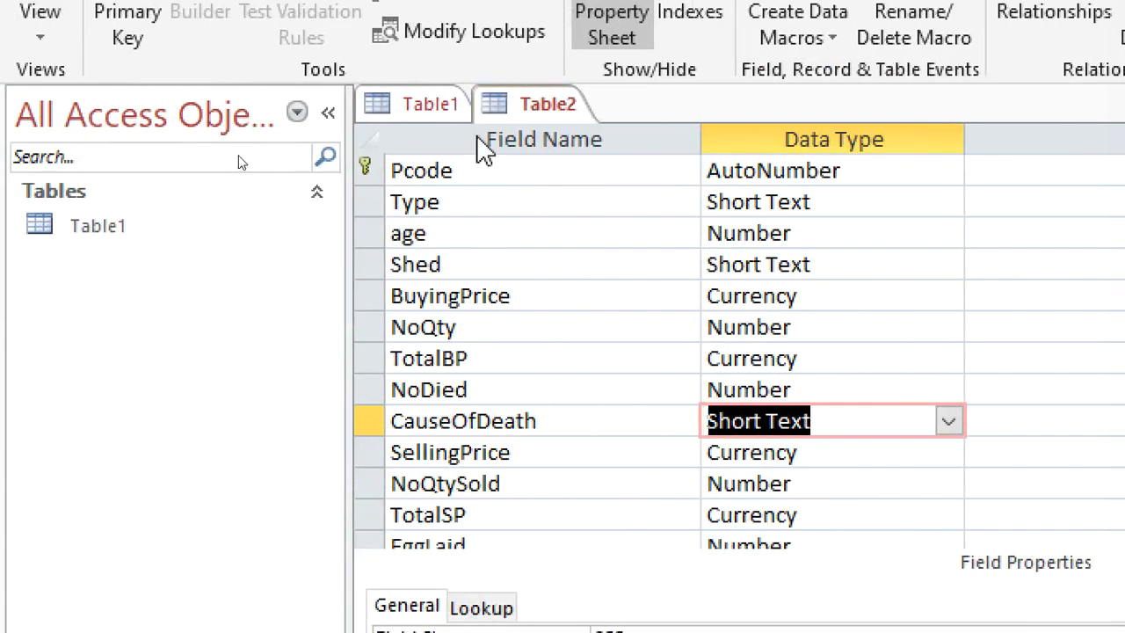
Close the blank Table1 and save the poultry table as birds Details.
right_click(453, 108)
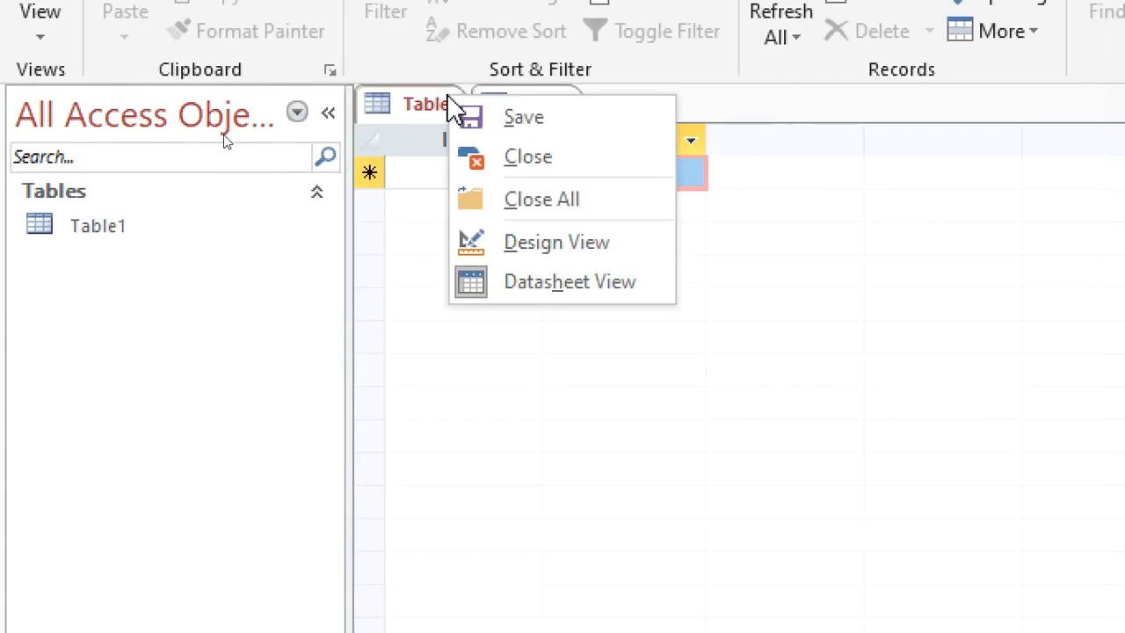
click(567, 156)
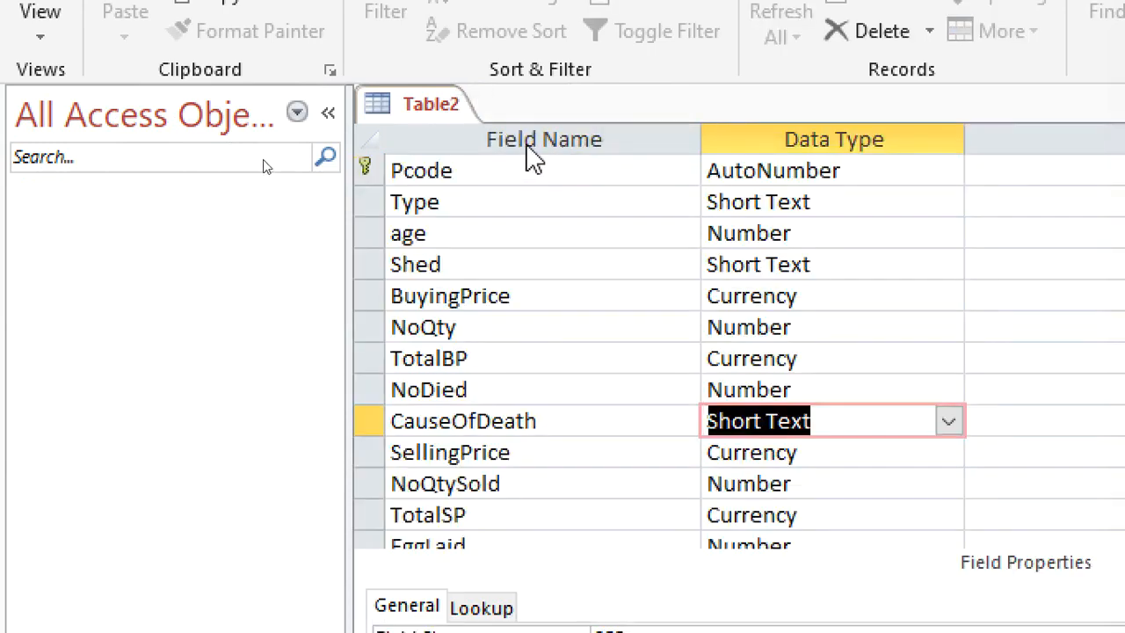
key(ctrl+s)
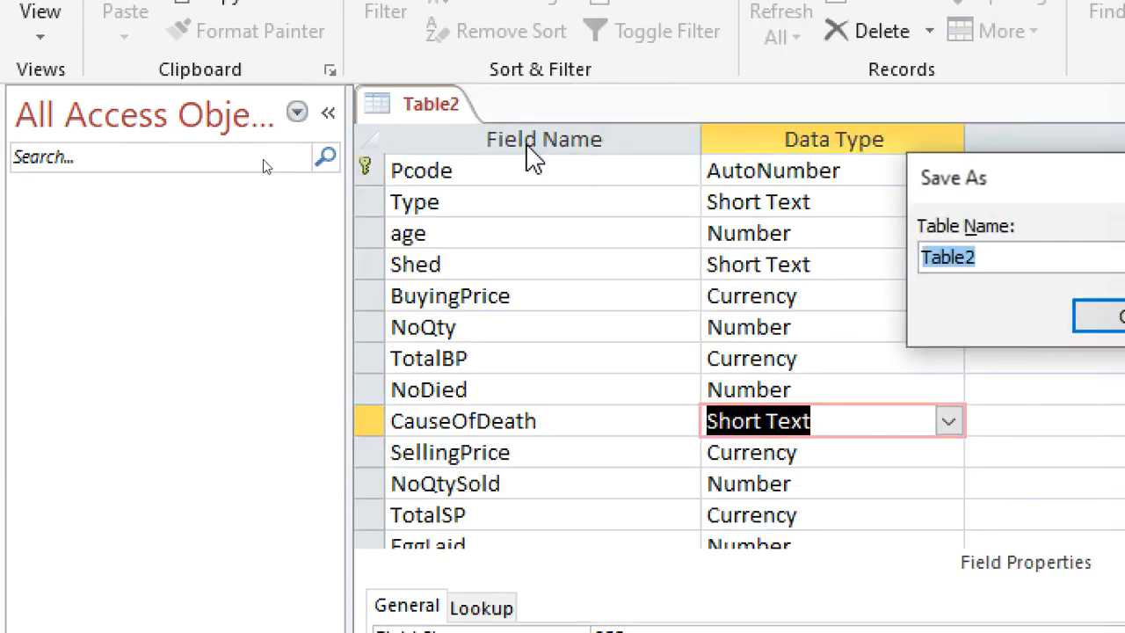
text(Pco)
key(BackSpace)
key(BackSpace)
text(birds Details)
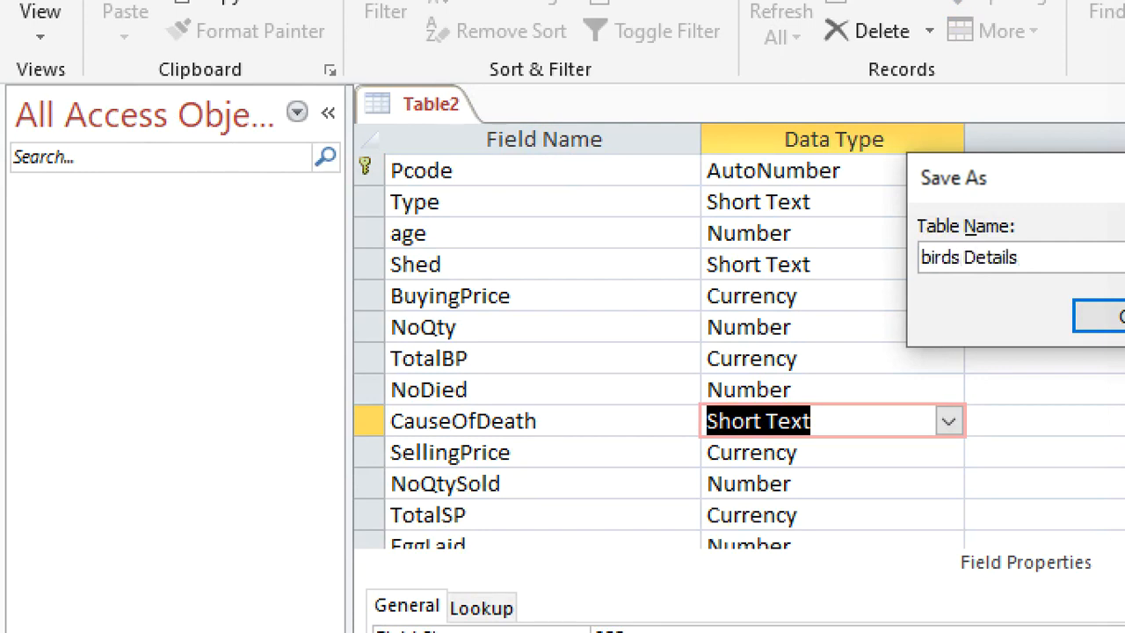
key(Return)
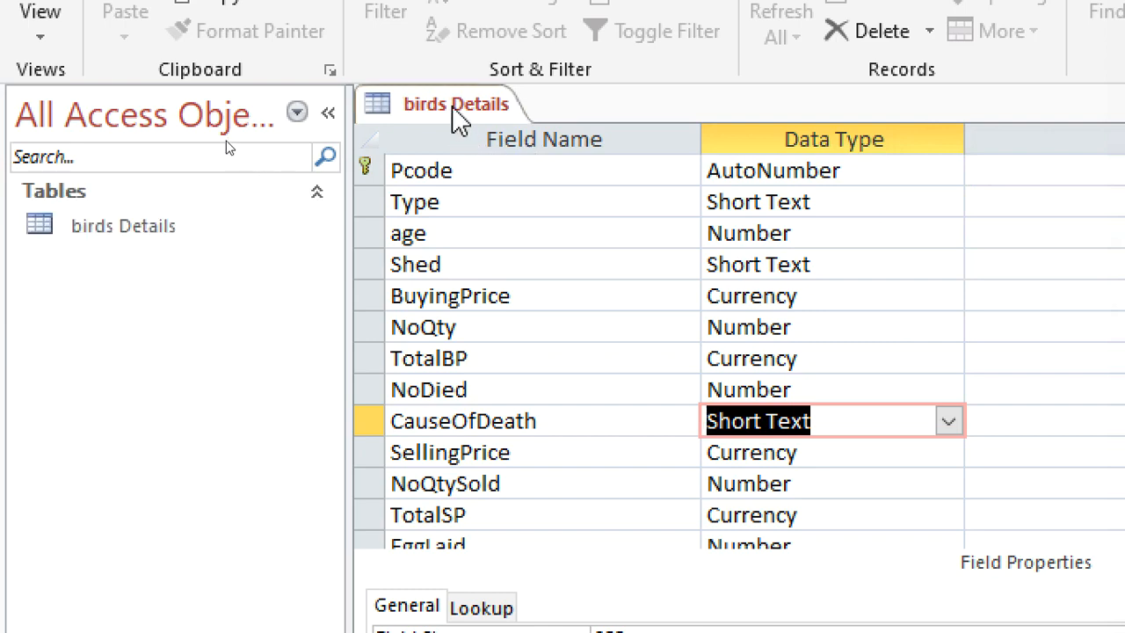
Close the birds Details table and create a new table in Design View.
right_click(457, 119)
click(505, 167)
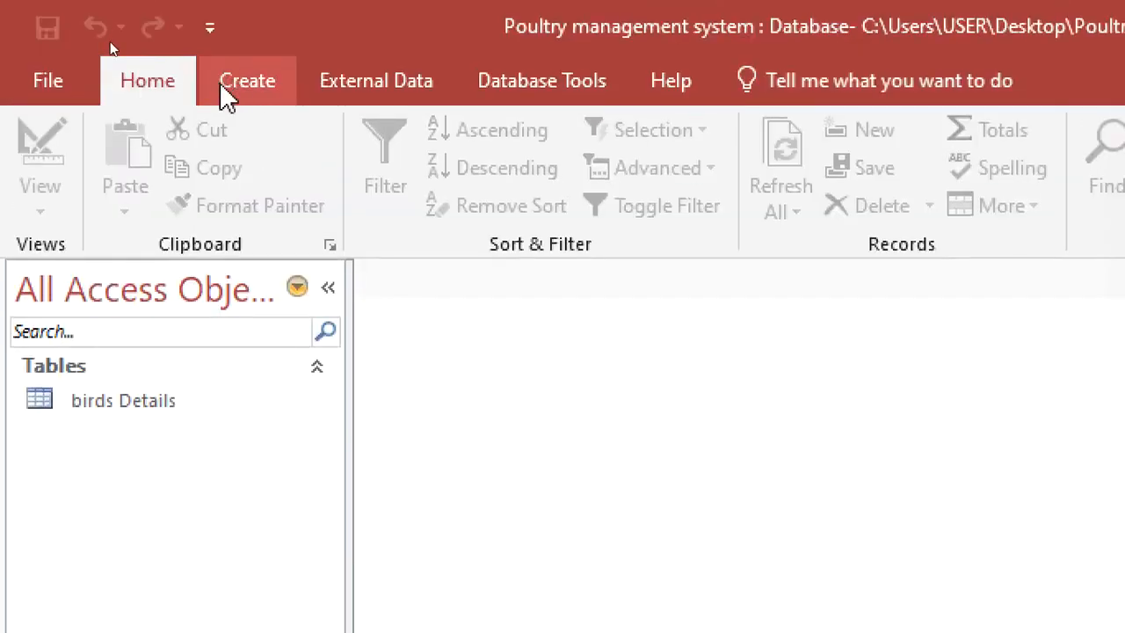
click(224, 95)
click(244, 183)
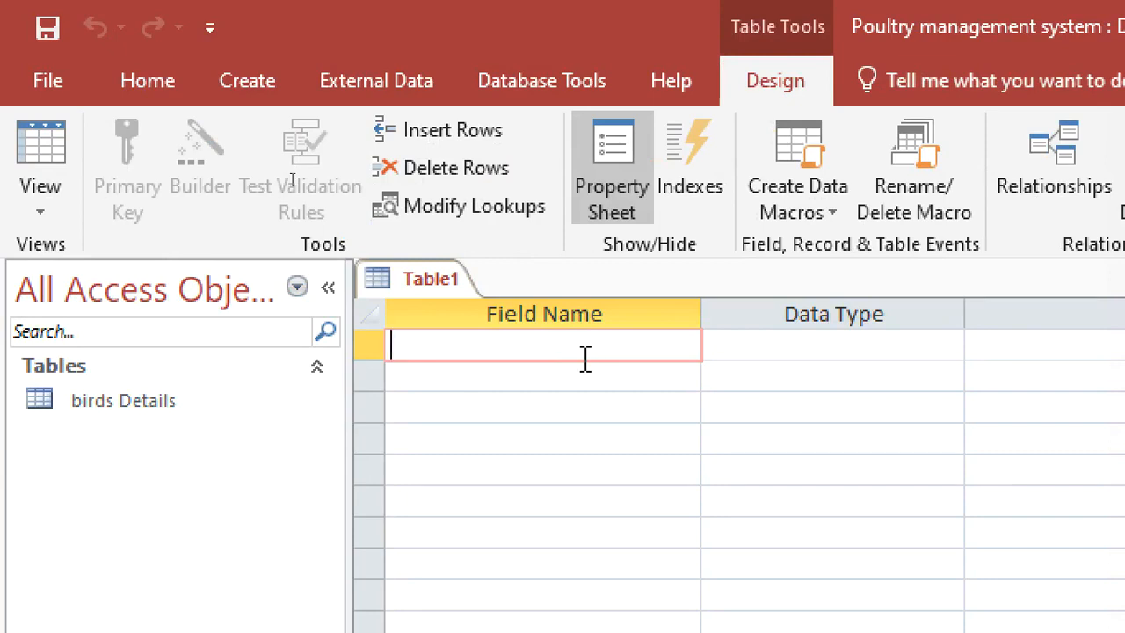
Add a FeedCode field with the AutoNumber data type and make it the primary key.
text(FEed)
key(BackSpace)
key(BackSpace)
key(BackSpace)
text(eeddCode)
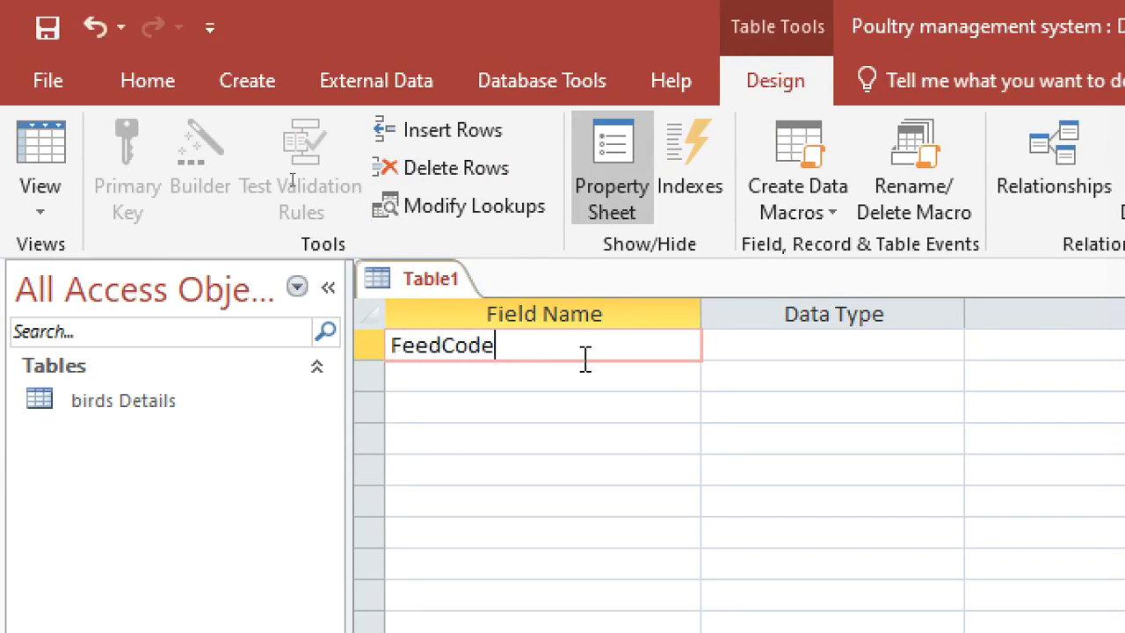
click(731, 343)
text(a)
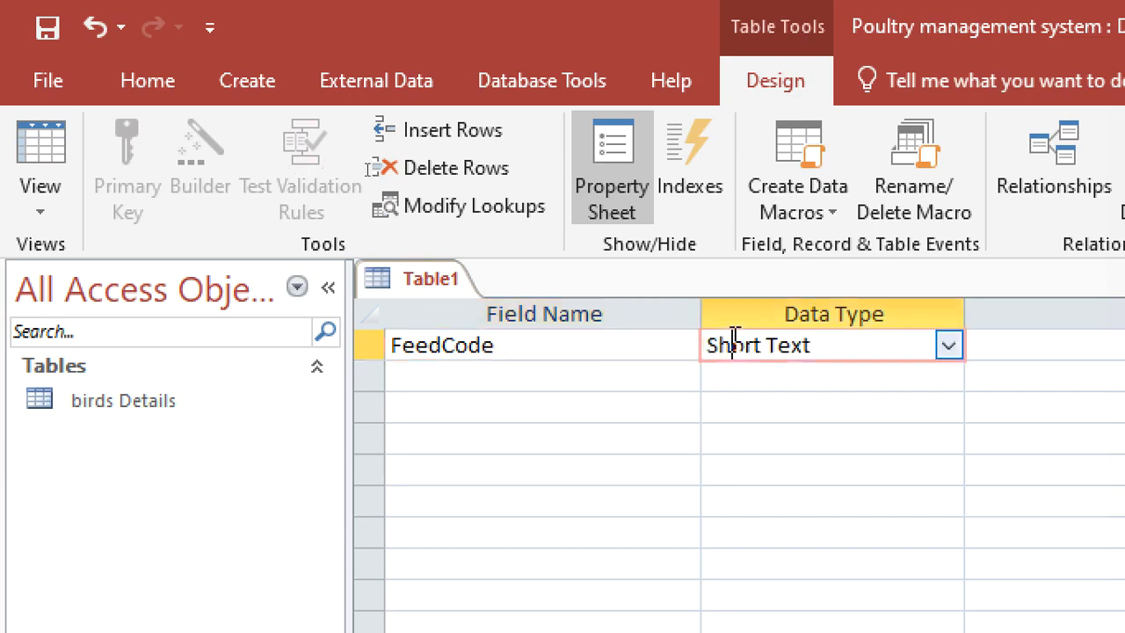
right_click(735, 339)
click(766, 357)
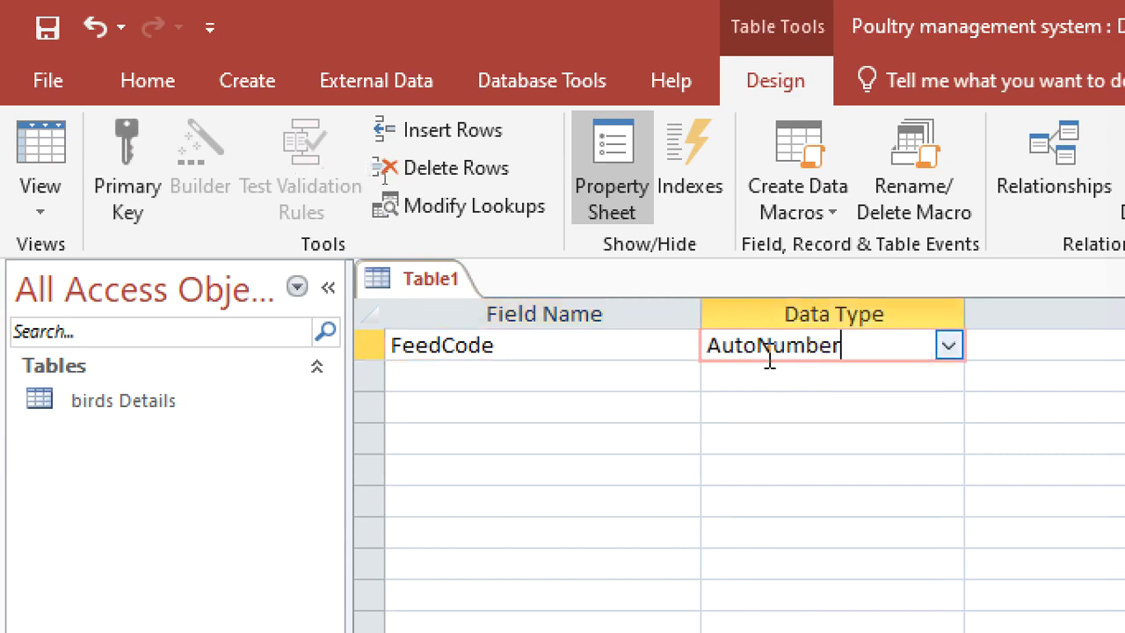
Add a FeedType field below FeedCode, keeping the default Short Text data type.
click(549, 373)
text(FeedT)
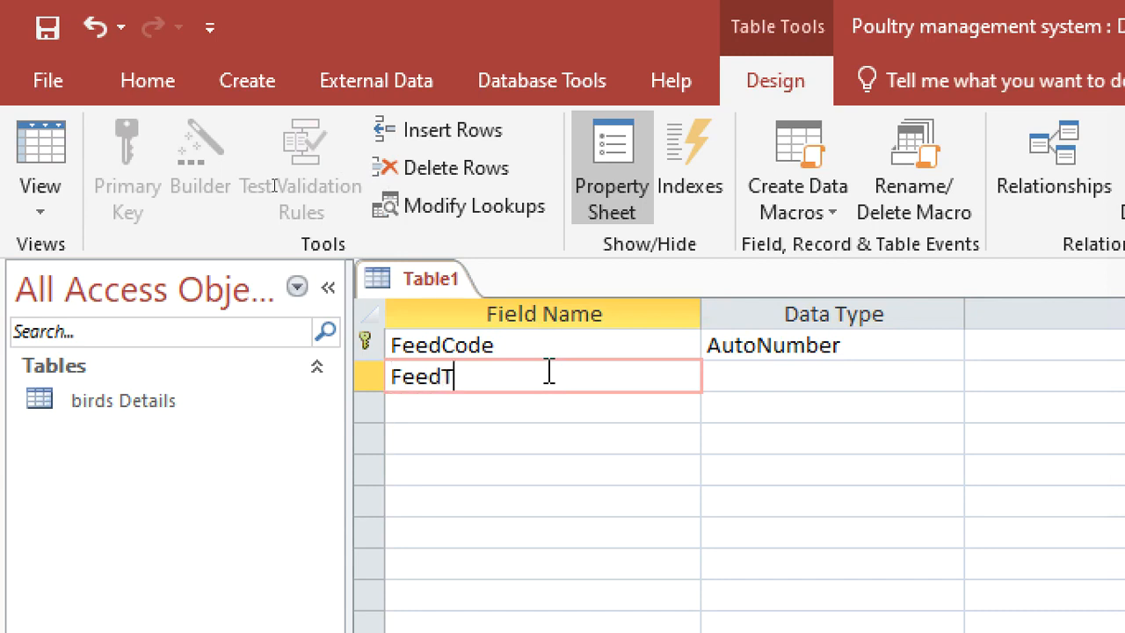
text(ype)
Add a QtyBought field with the Number data type below FeedType.
click(533, 420)
text(Qty)
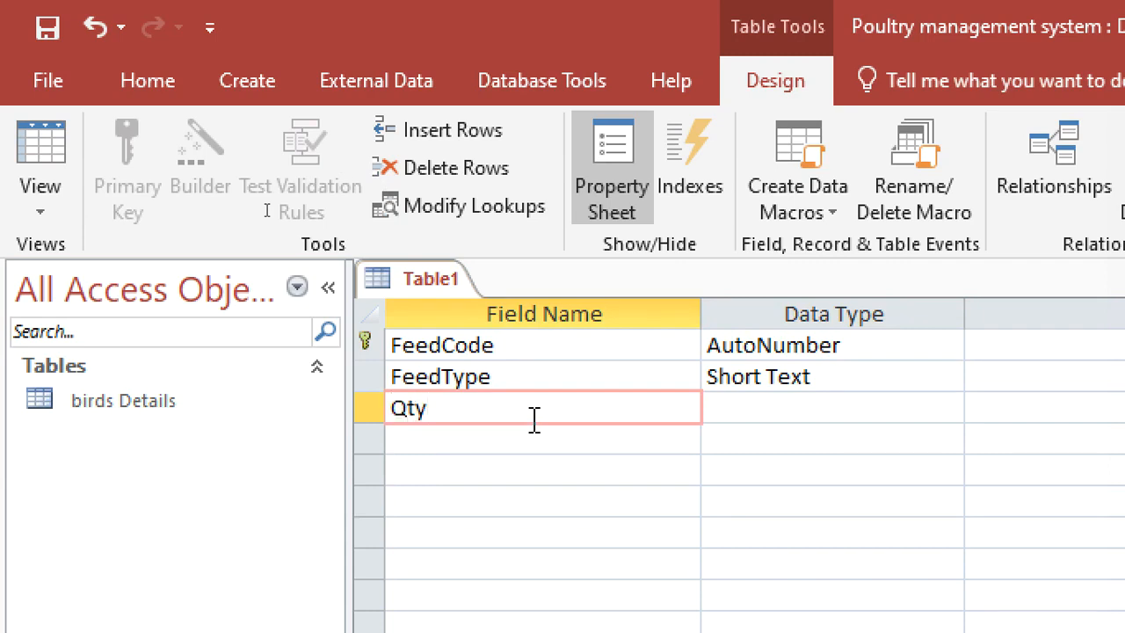
text(Bought)
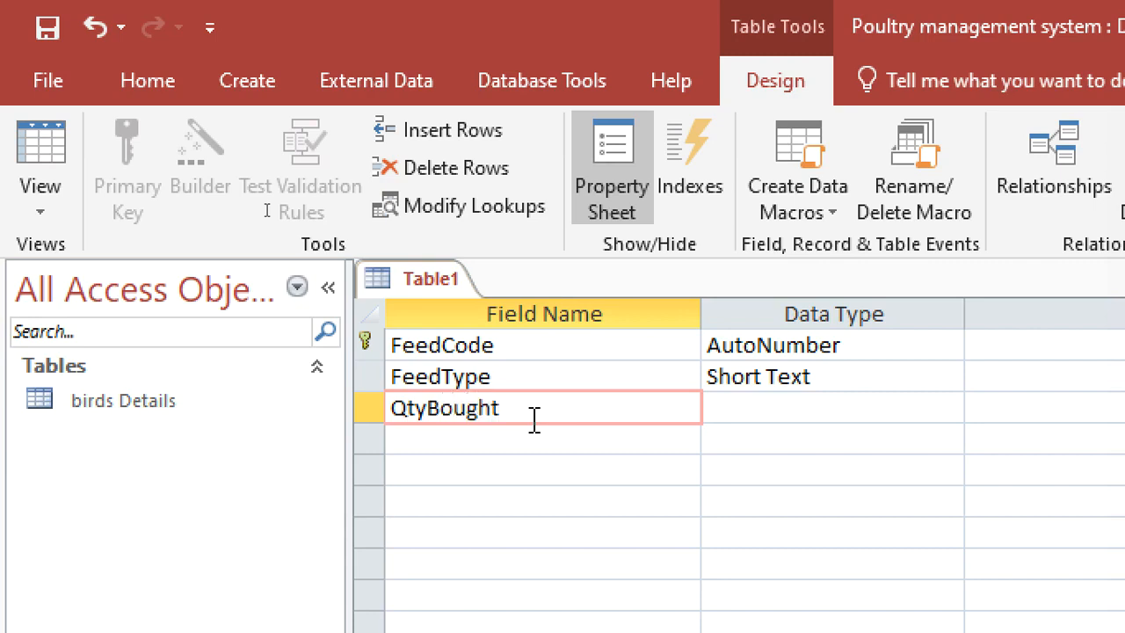
click(724, 404)
text(number)
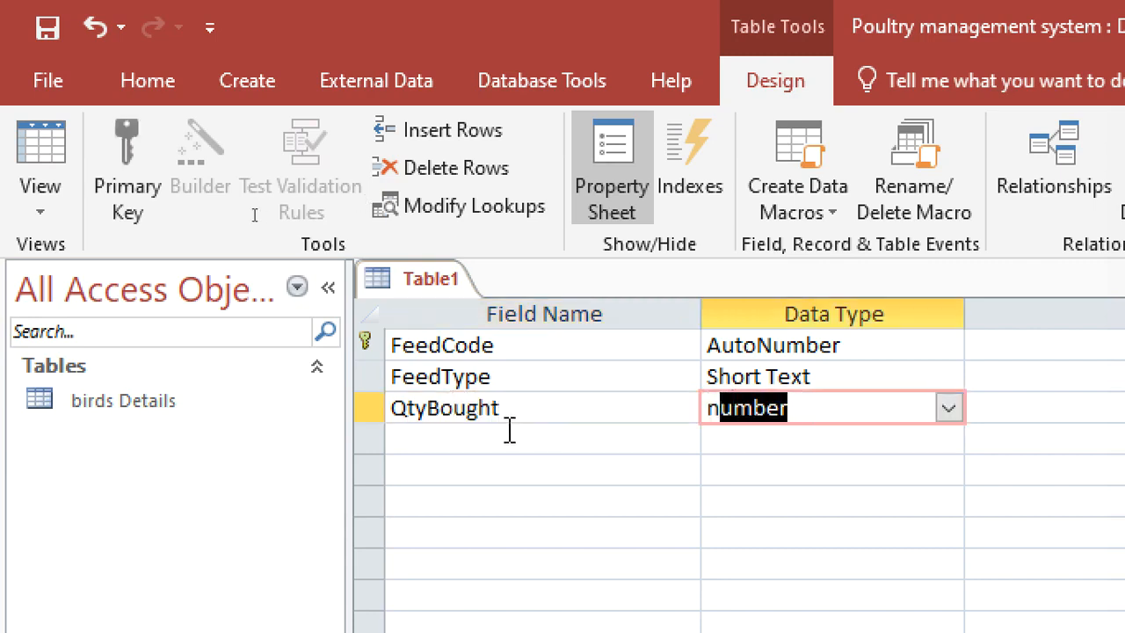
Add a QtyFeed field with the Number data type below QtyBought.
click(510, 431)
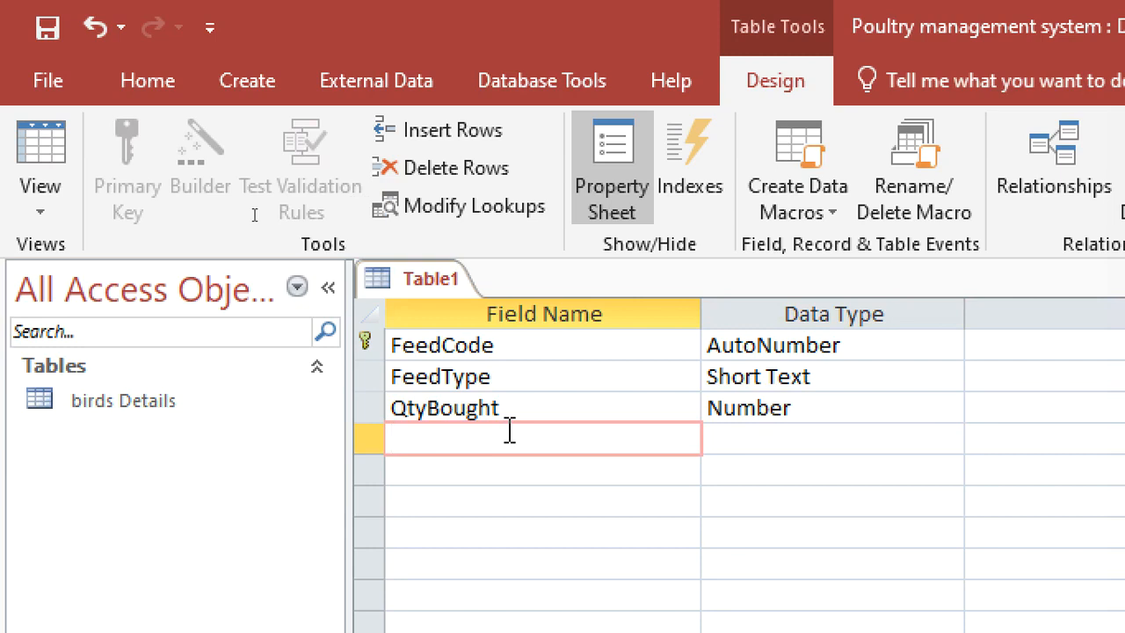
text(QtyFeed)
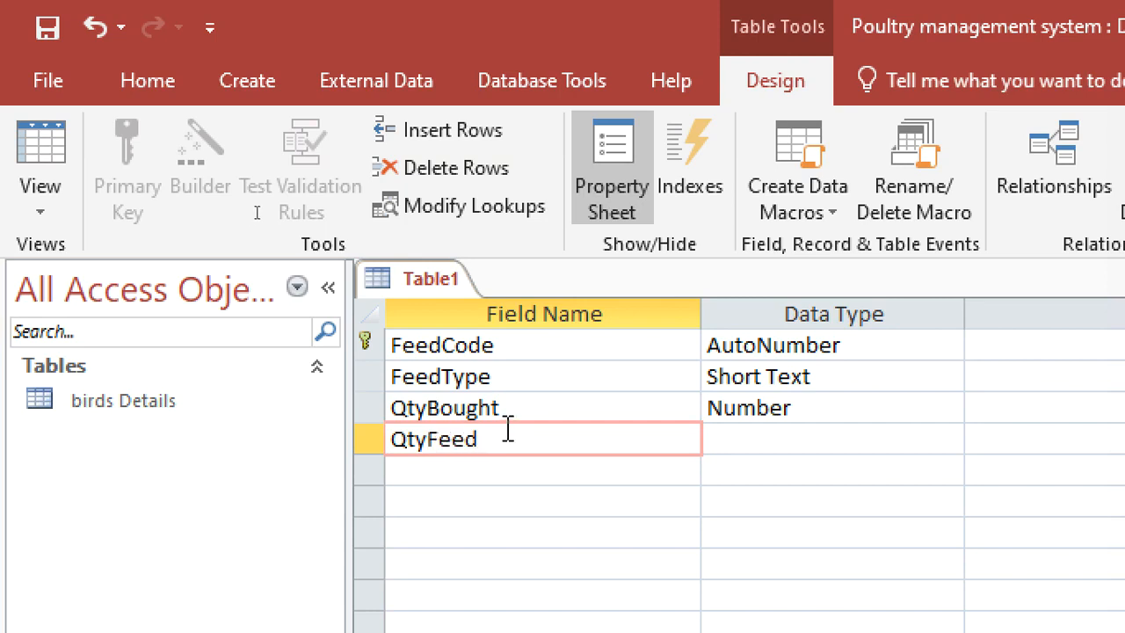
click(739, 435)
text(Number)
Add a Dateofbuying field with the Date/Time data type below QtyFeed.
click(559, 468)
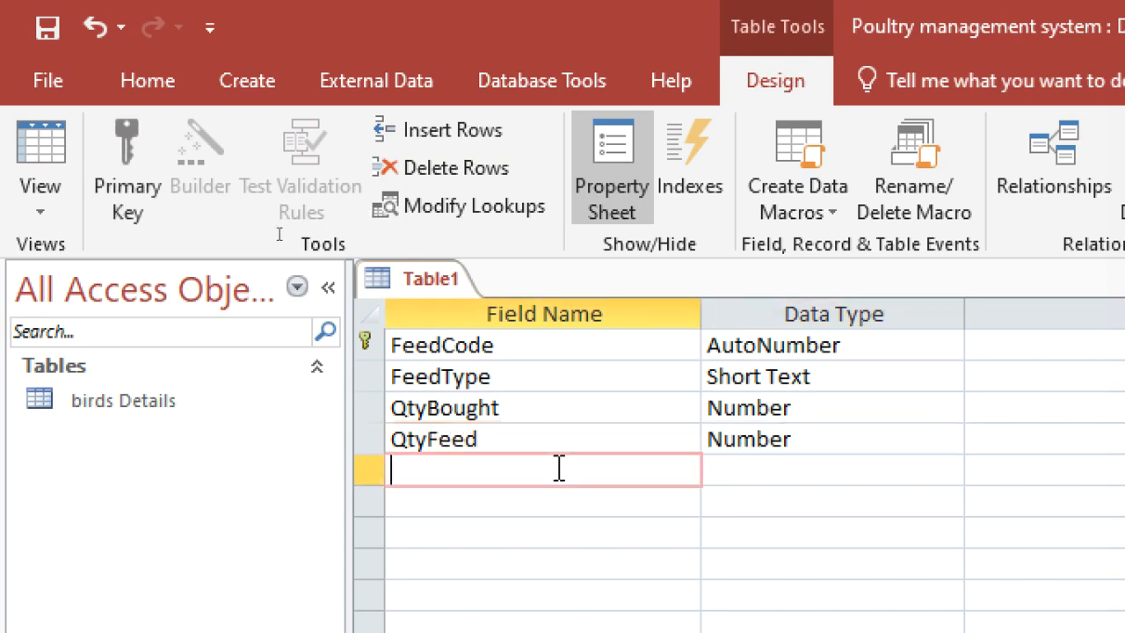
text(Dateofbuying)
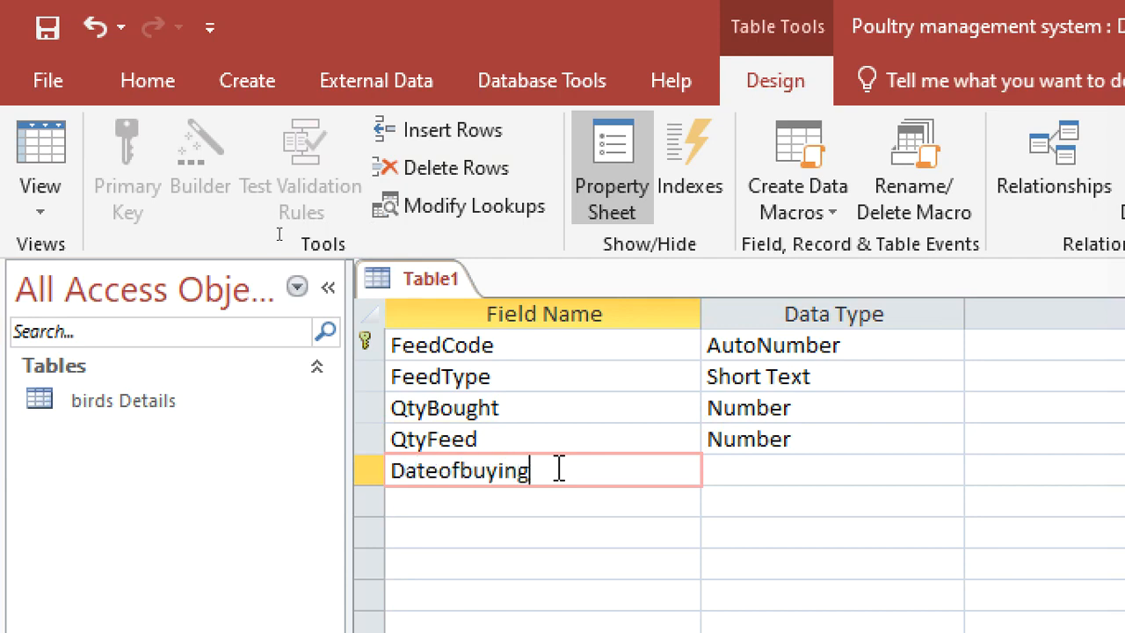
click(726, 477)
text(d)
Add a Price field with the Currency data type below Dateofbuying.
click(663, 493)
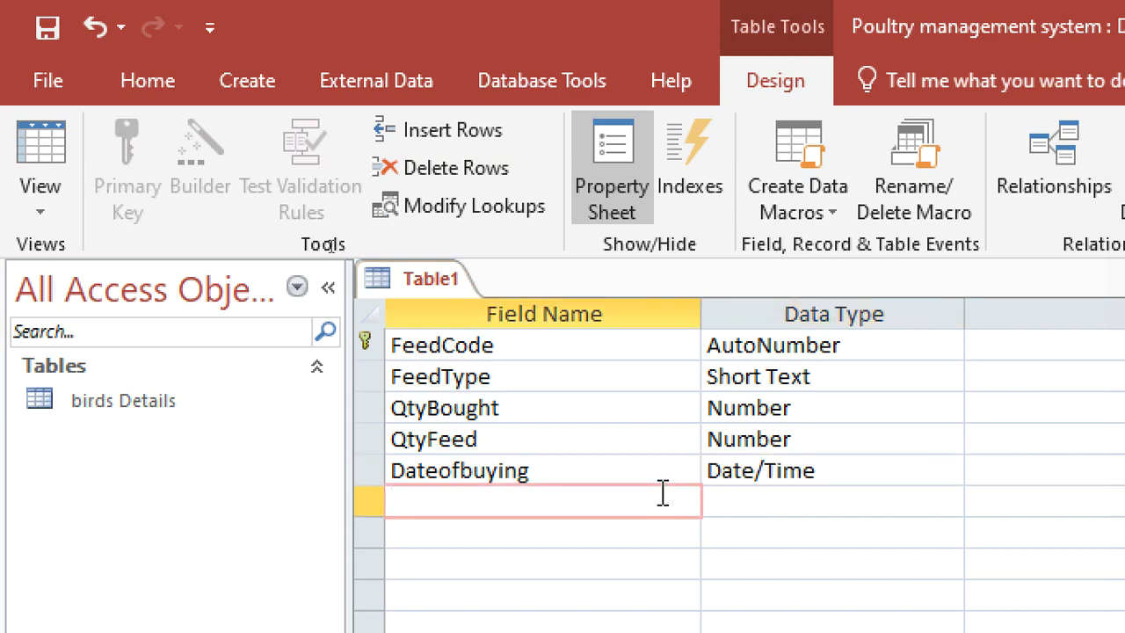
text(Price)
click(743, 505)
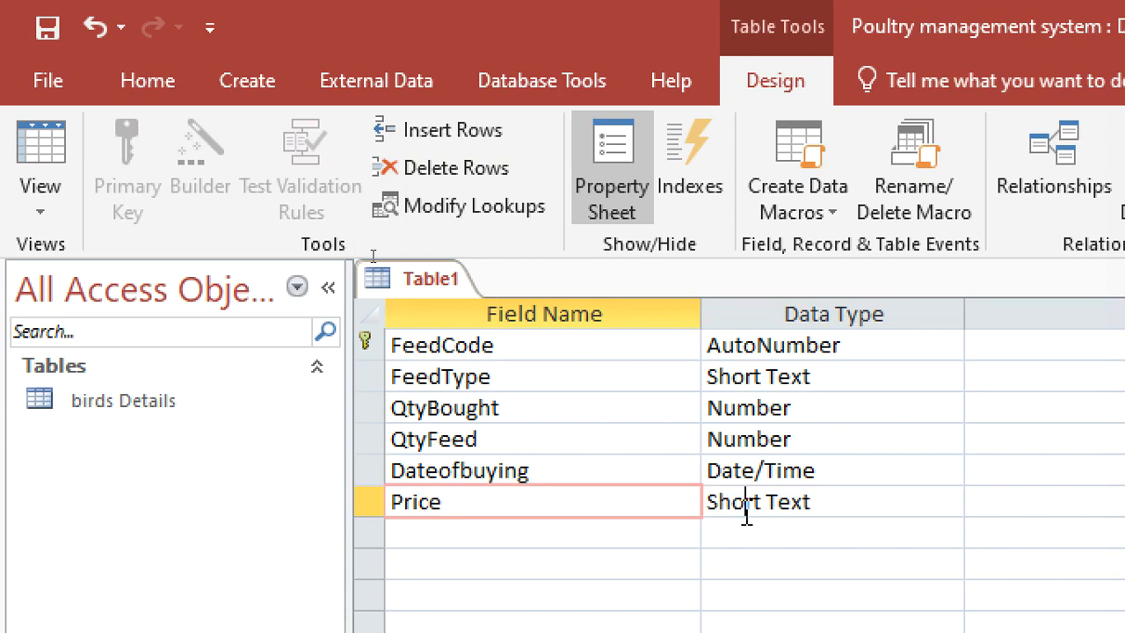
text(lc)
Add a TotalSpend field with the Currency data type below Price.
click(562, 533)
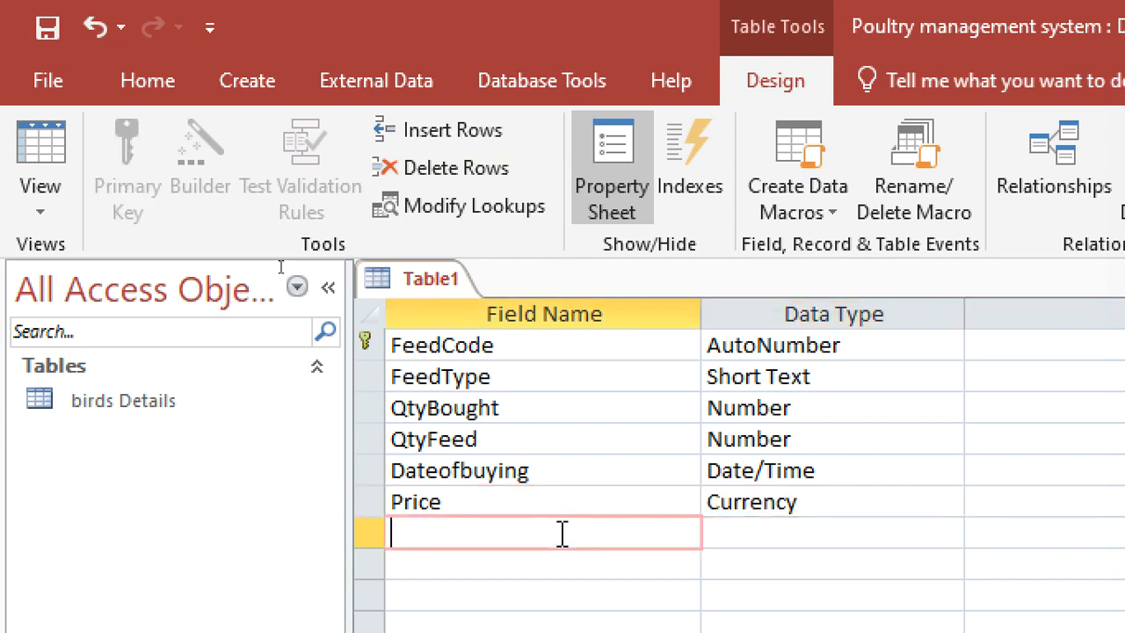
text(TotalSpend)
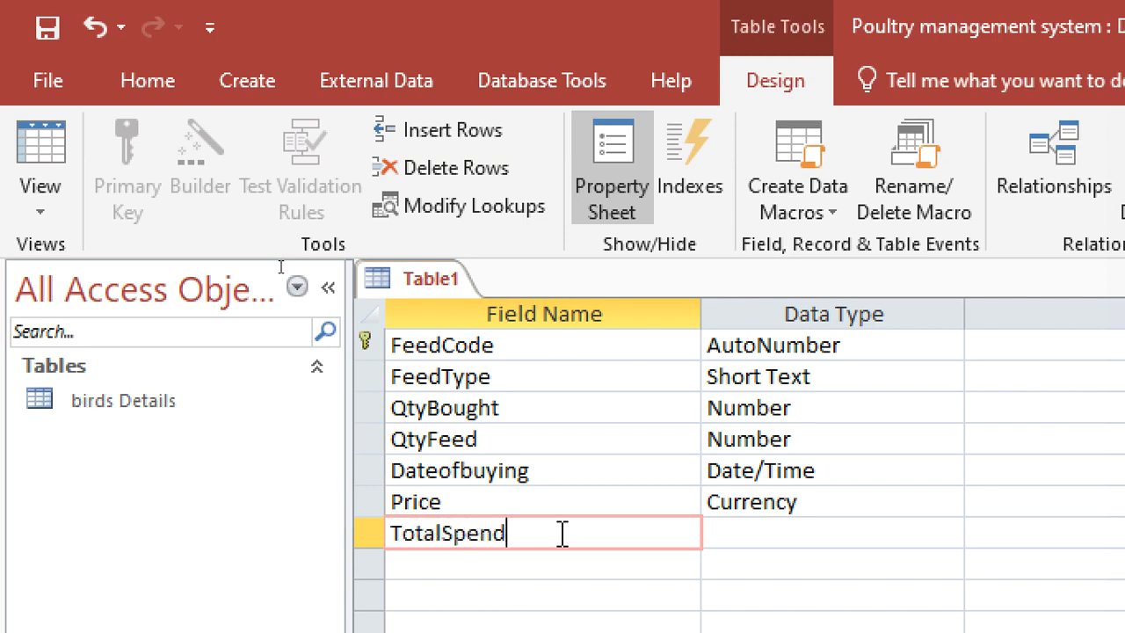
click(737, 534)
text(n)
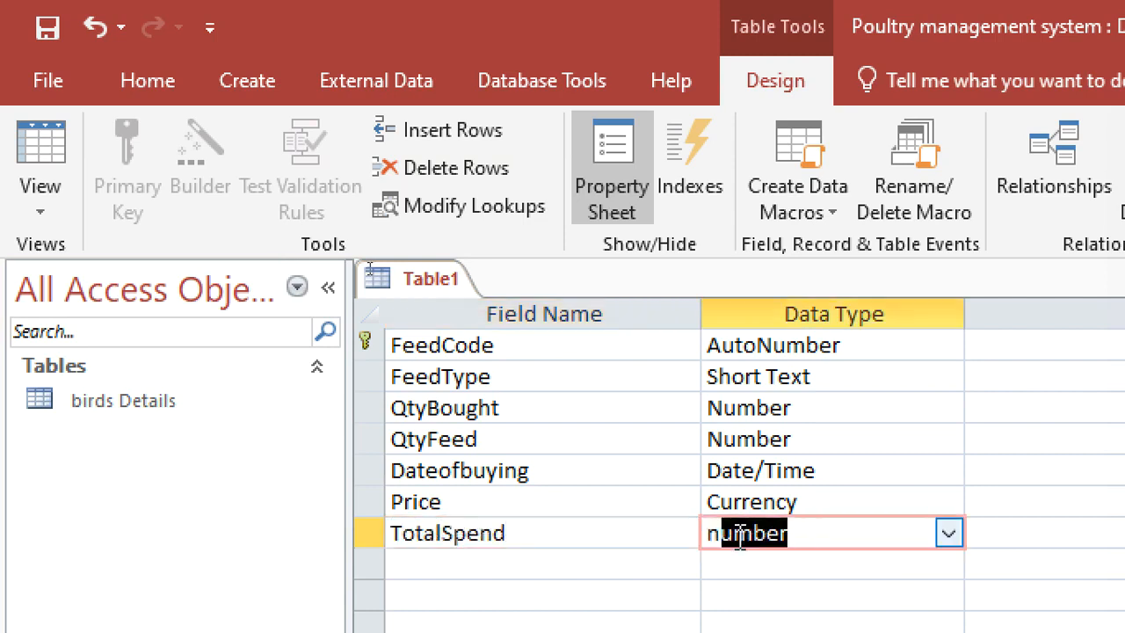
text(u)
text(c)
double_click(740, 532)
text(cu)
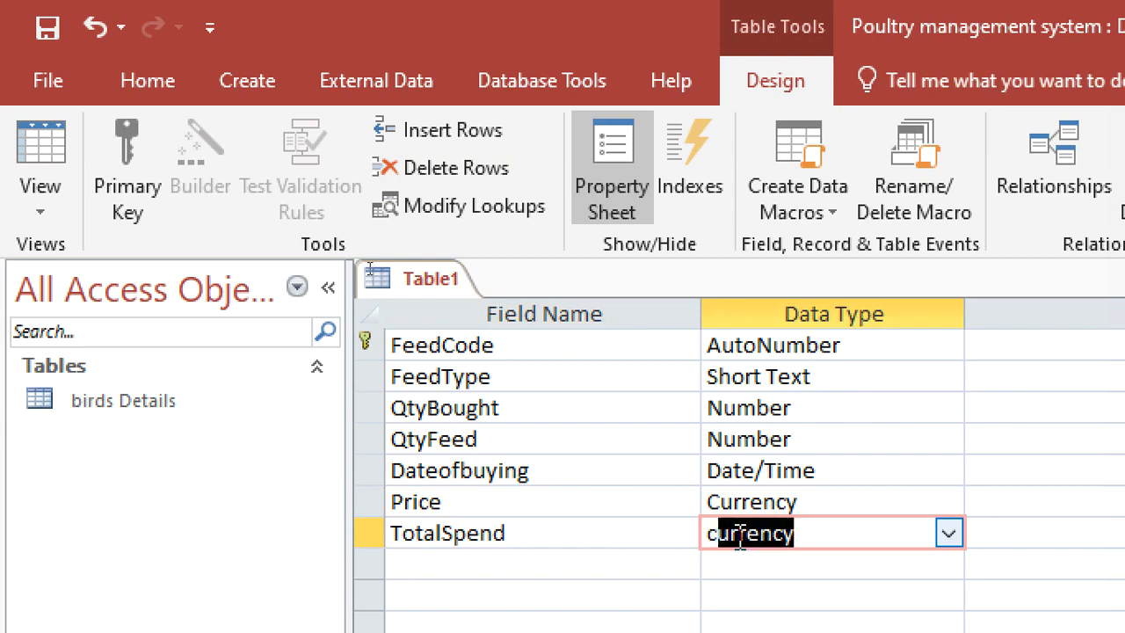
Add a Shed field below TotalSpend, keeping the default Short Text data type.
click(519, 567)
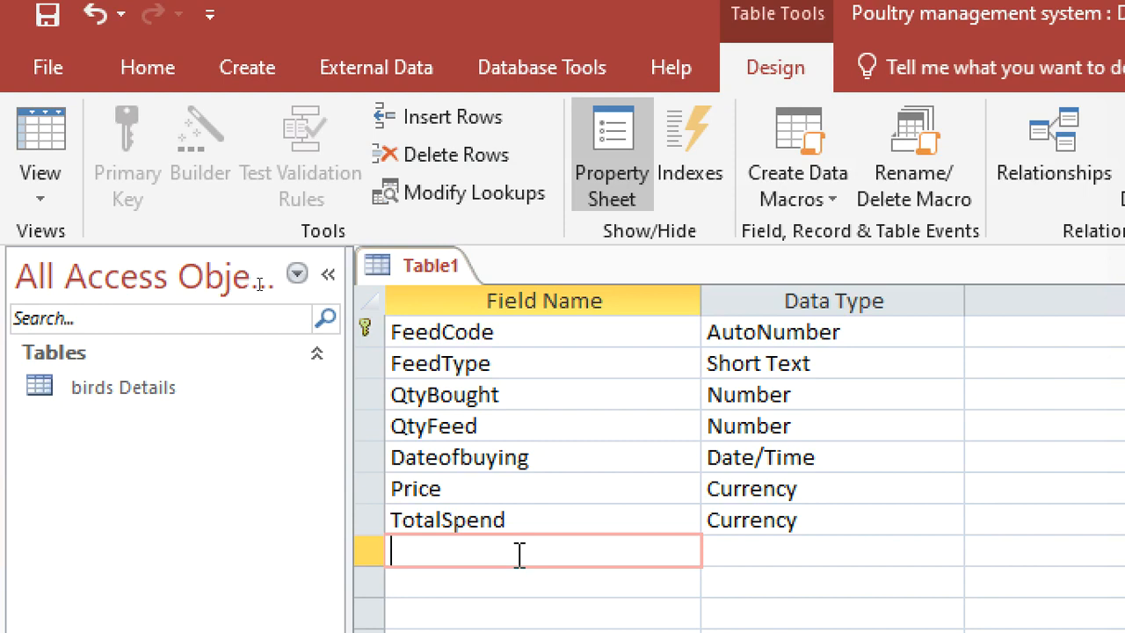
text(Shd)
key(BackSpace)
text(ed)
click(704, 550)
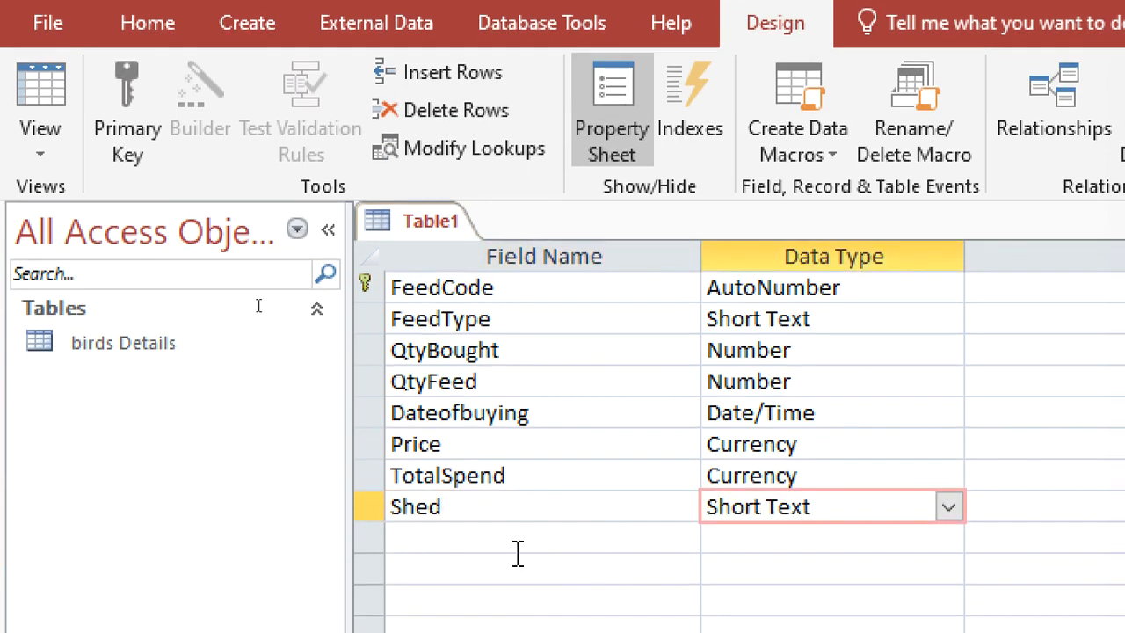
Save the new table as feeds and close it.
click(517, 573)
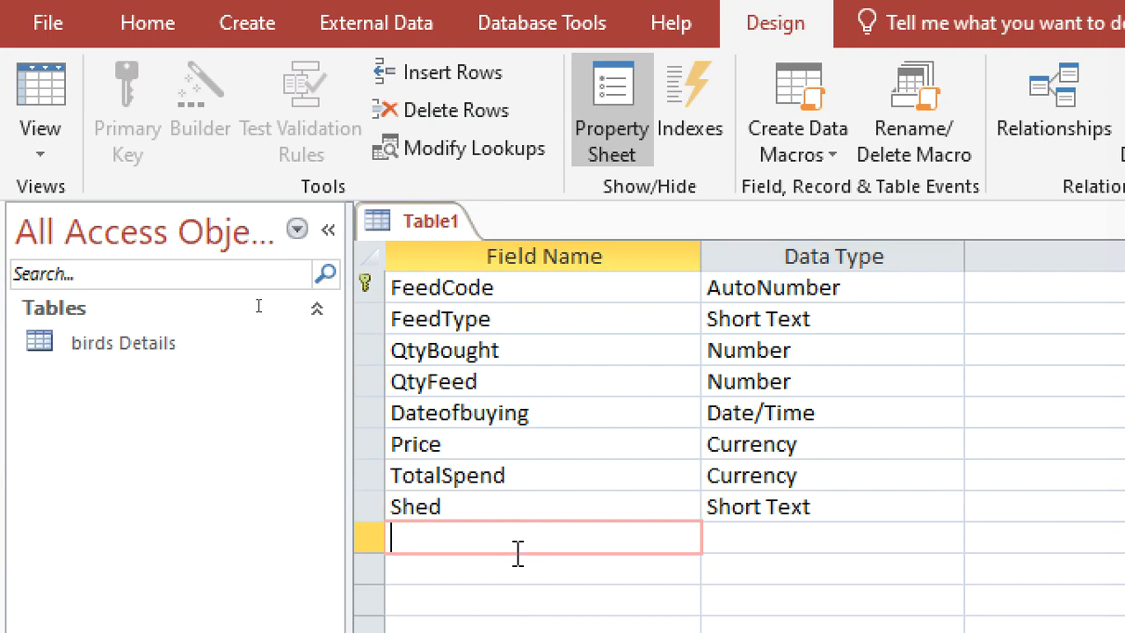
key(ctrl+s)
text(feee)
key(BackSpace)
text(ds)
key(Return)
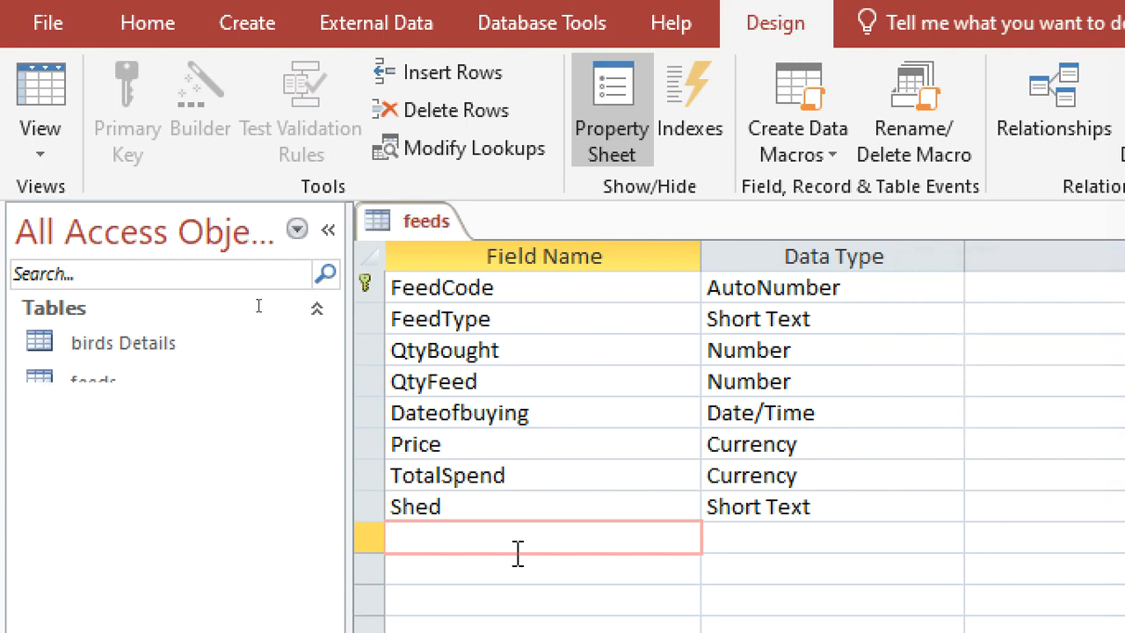
right_click(410, 224)
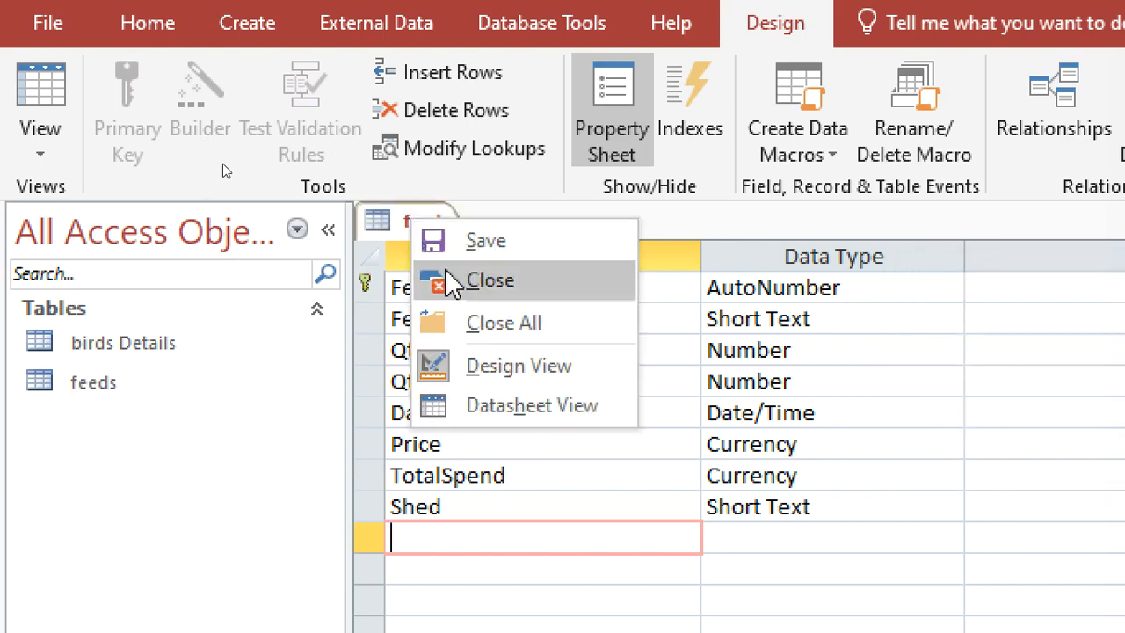
click(448, 281)
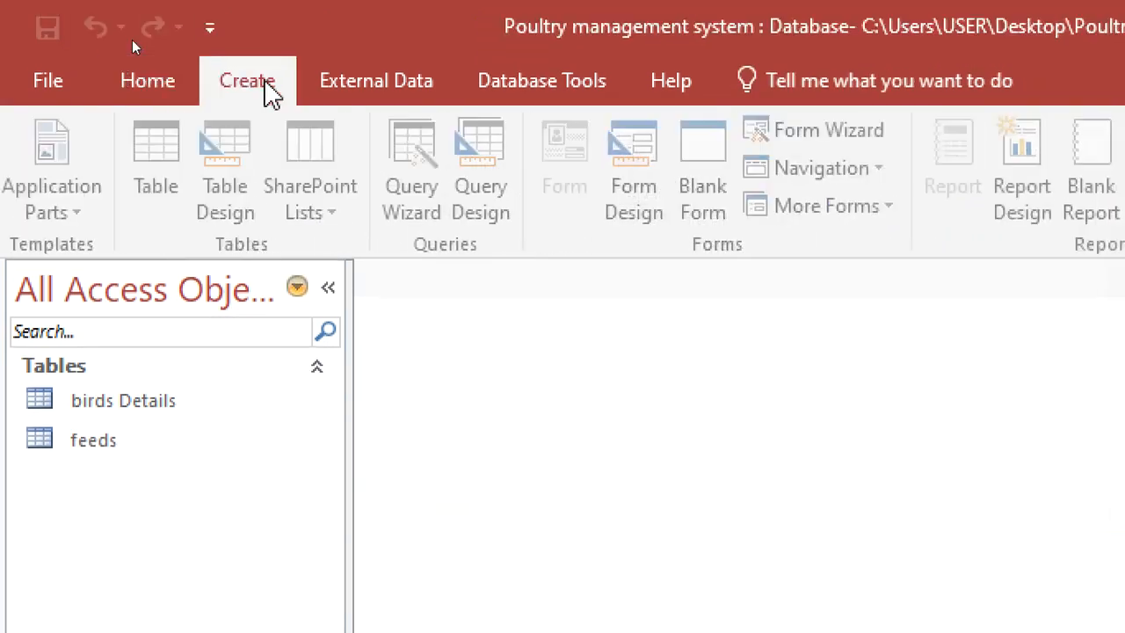
Start a new table design with a MedicineCode field of data type AutoNumber and make it the primary key.
click(246, 141)
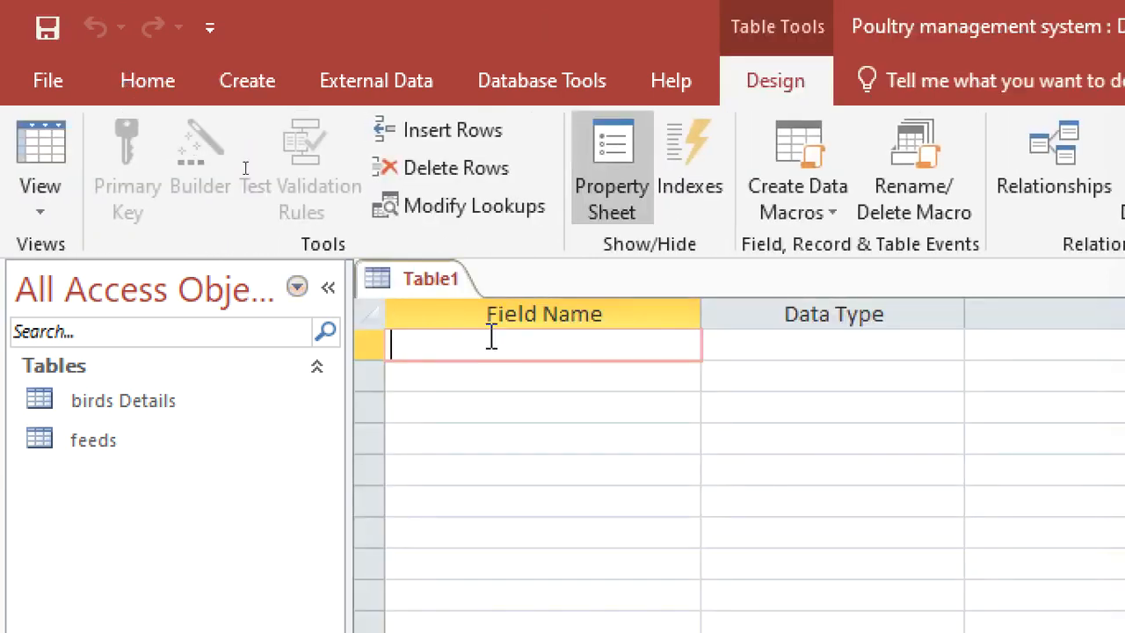
text(MedicineC)
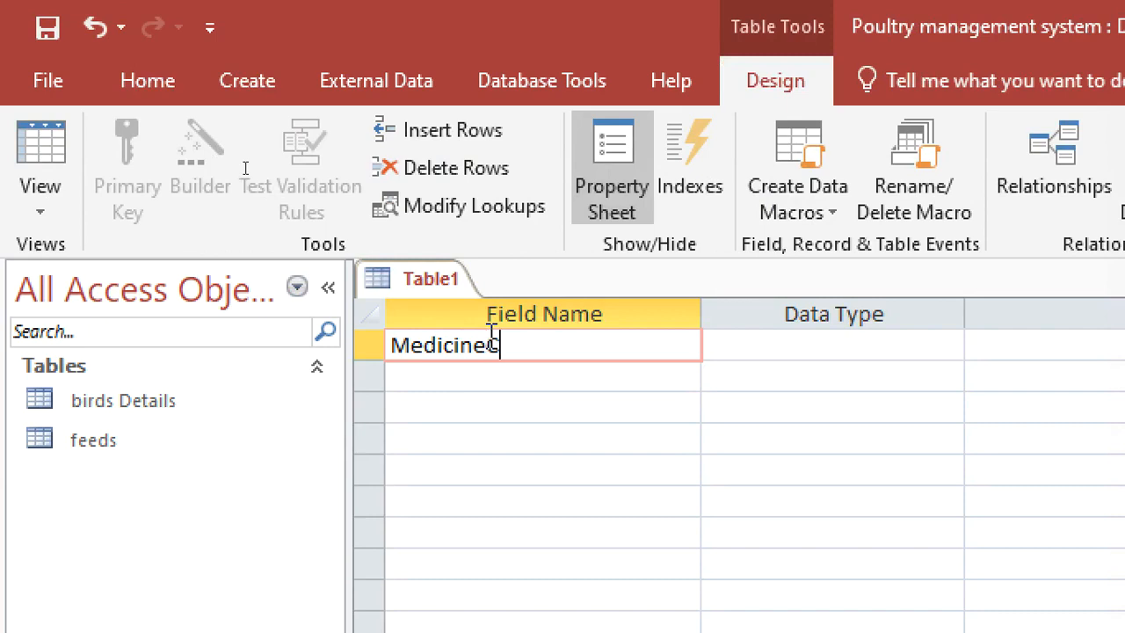
text(ode)
click(735, 346)
text(autoNumber)
right_click(738, 348)
click(844, 366)
Add a Typeofmedicine field below MedicineCode, keeping the default Short Text data type.
click(654, 384)
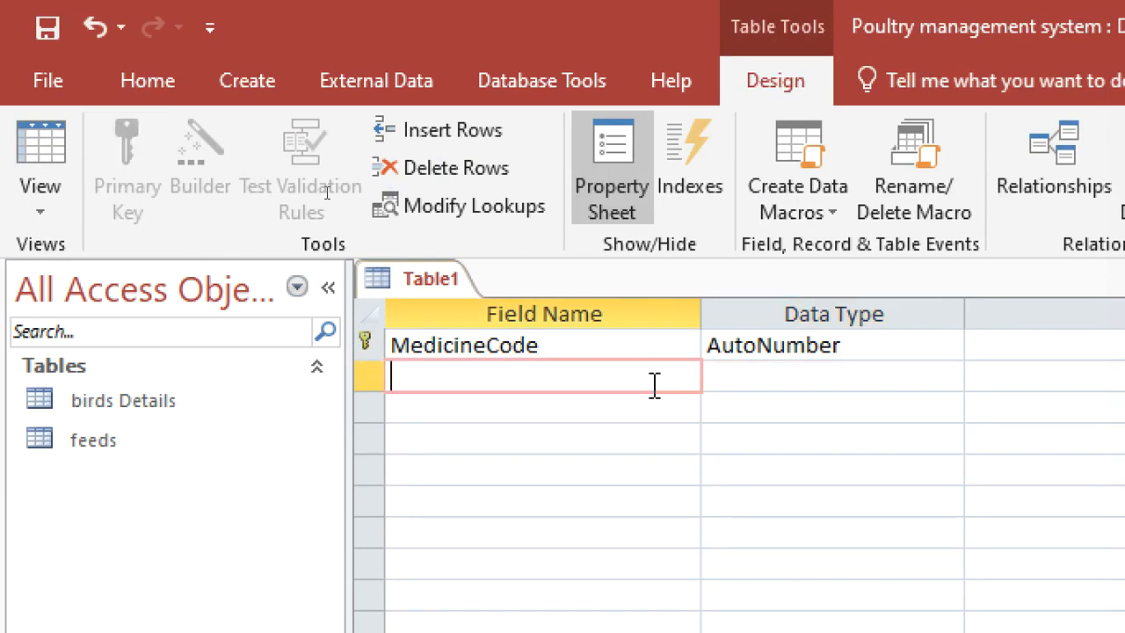
text(Type)
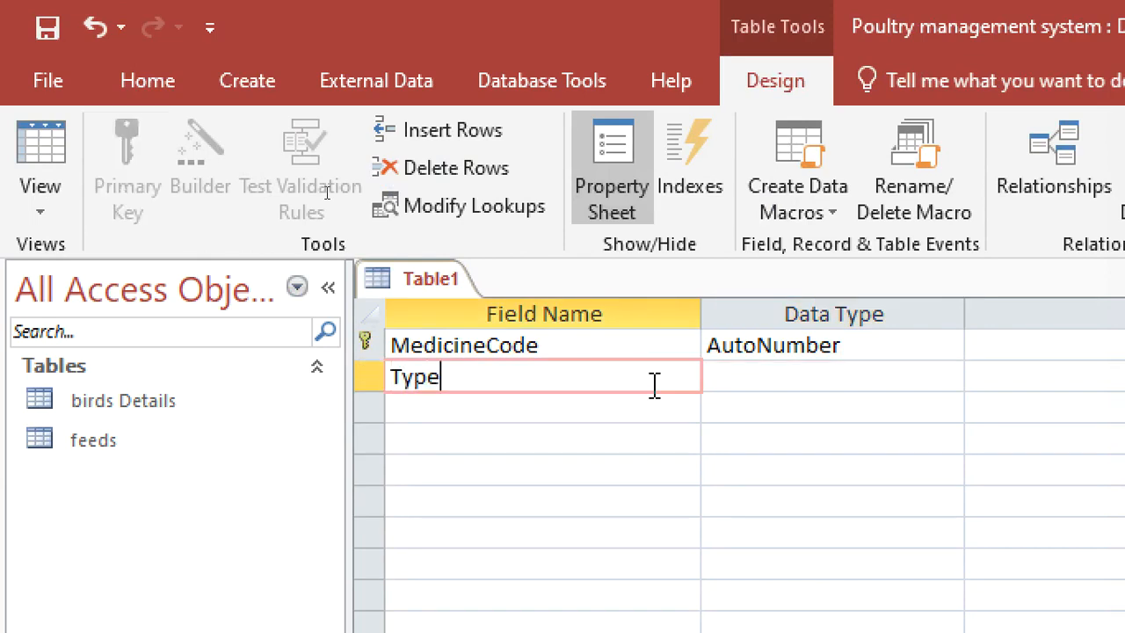
text(ofmedicine)
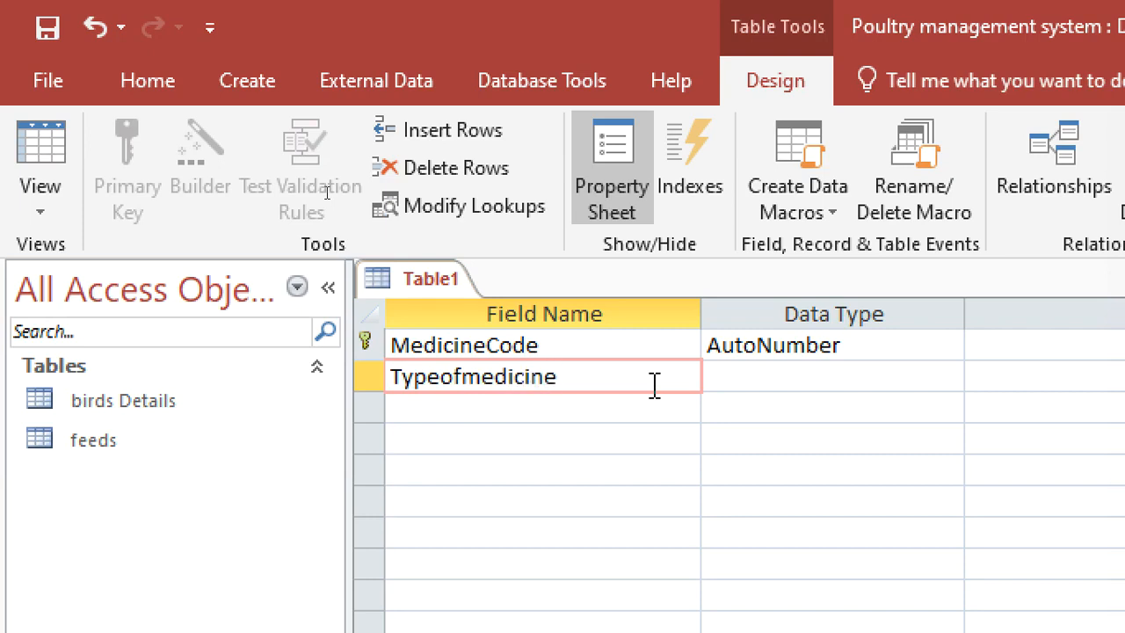
key(Tab)
Add a CostOfmedicine field with the Currency data type below Typeofmedicine.
click(618, 404)
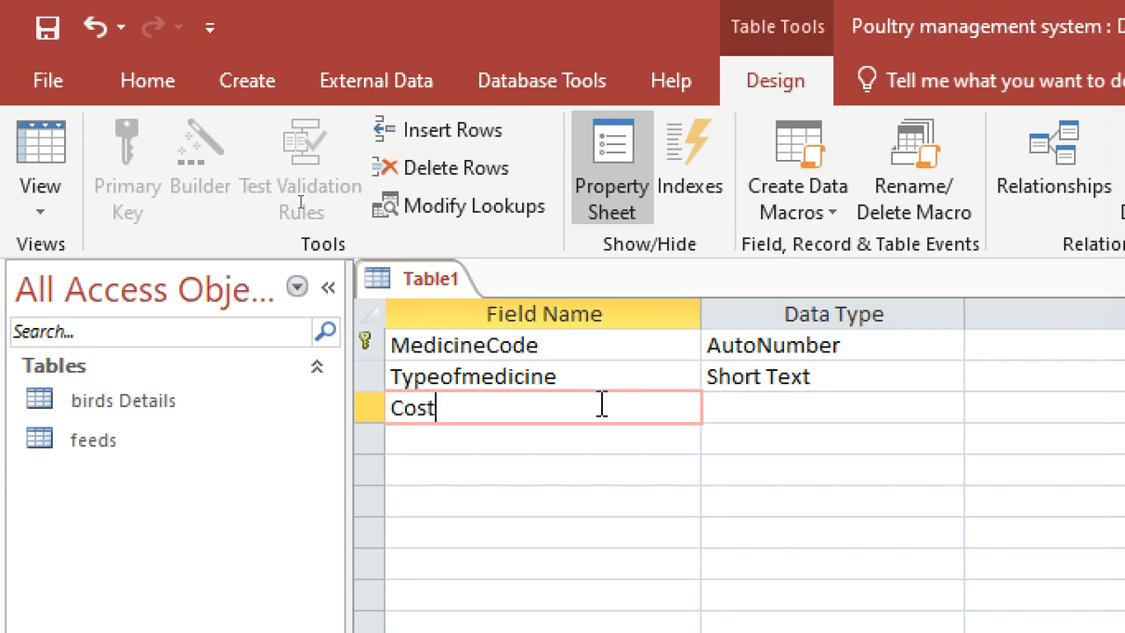
text(CostOfmedicid)
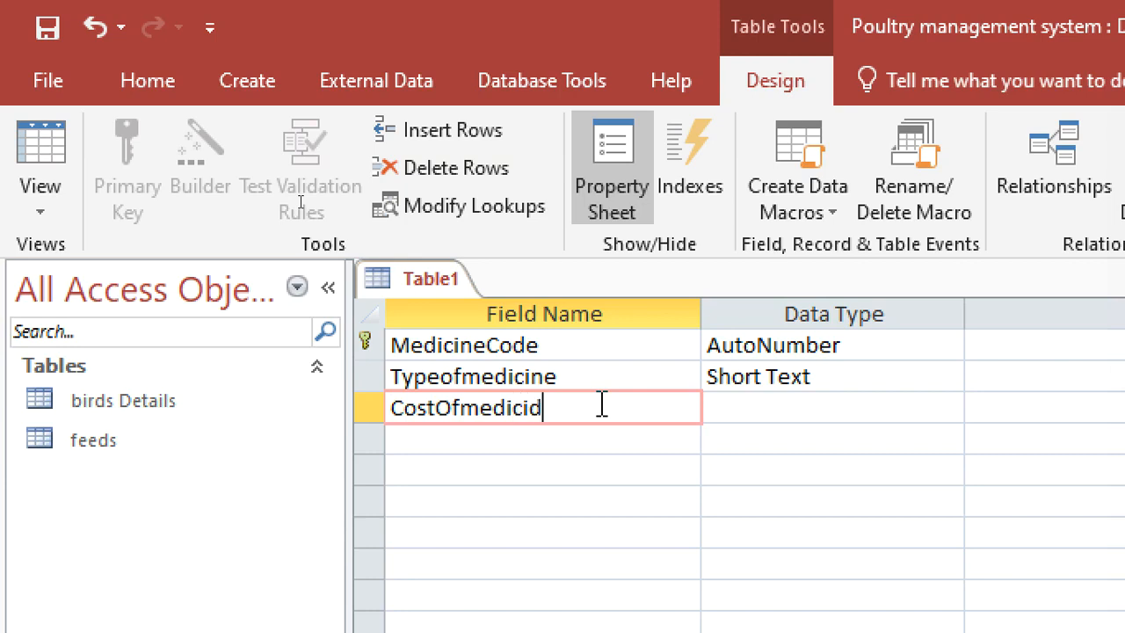
key(BackSpace)
text(ne)
click(747, 419)
text(v)
text(c)
Add a DateAdministered field with the Date/Time data type below CostOfmedicine.
click(470, 446)
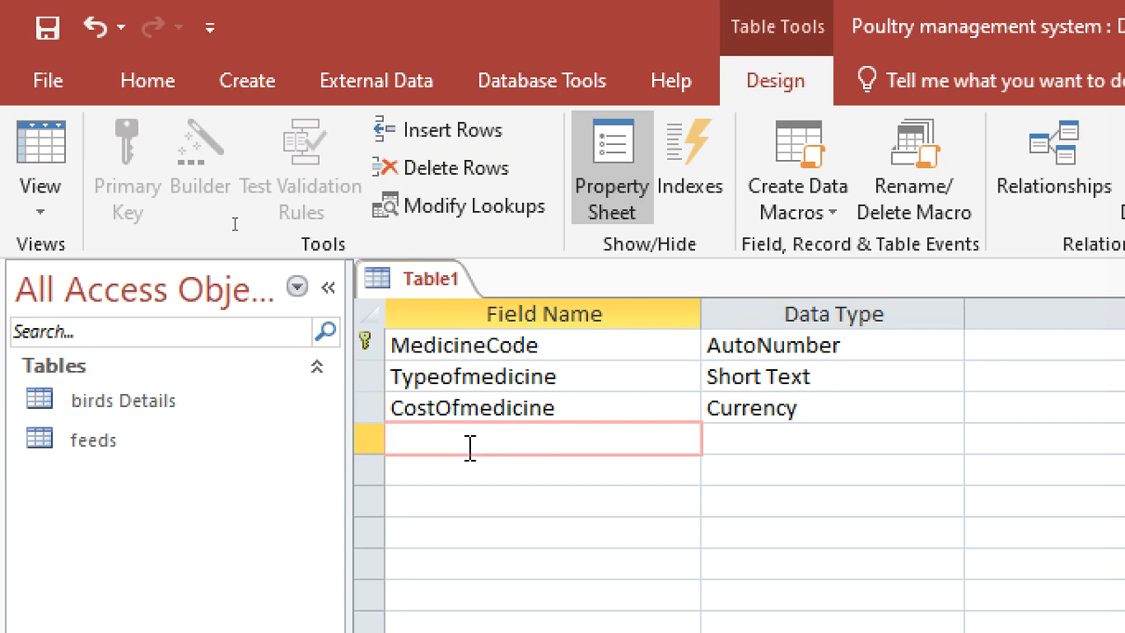
text(DateAdministered)
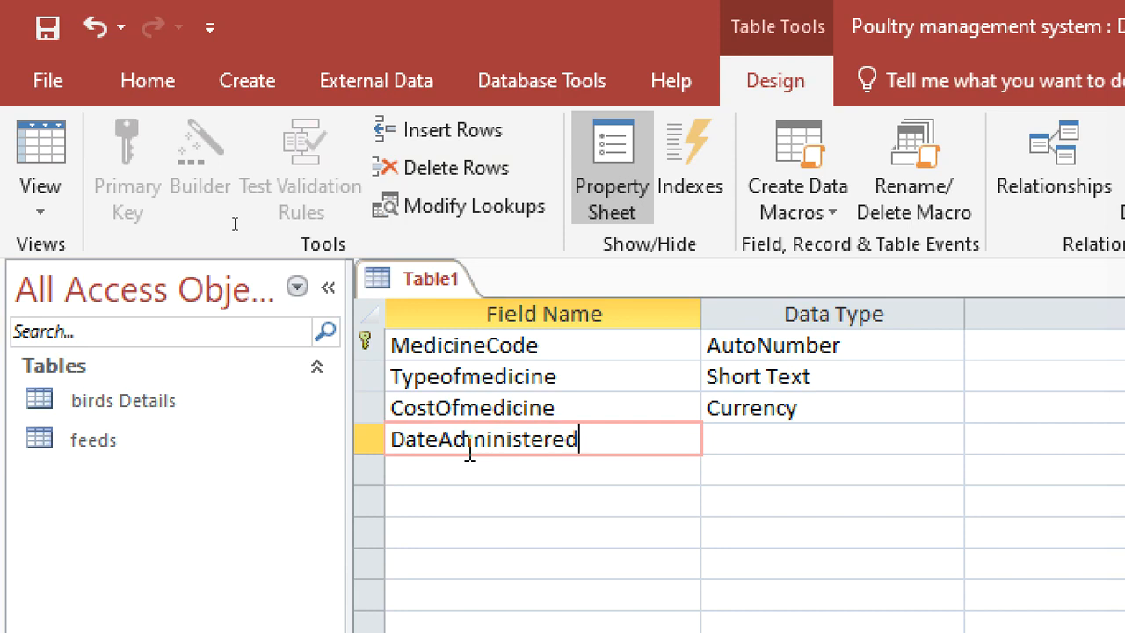
click(729, 452)
text(date/Time)
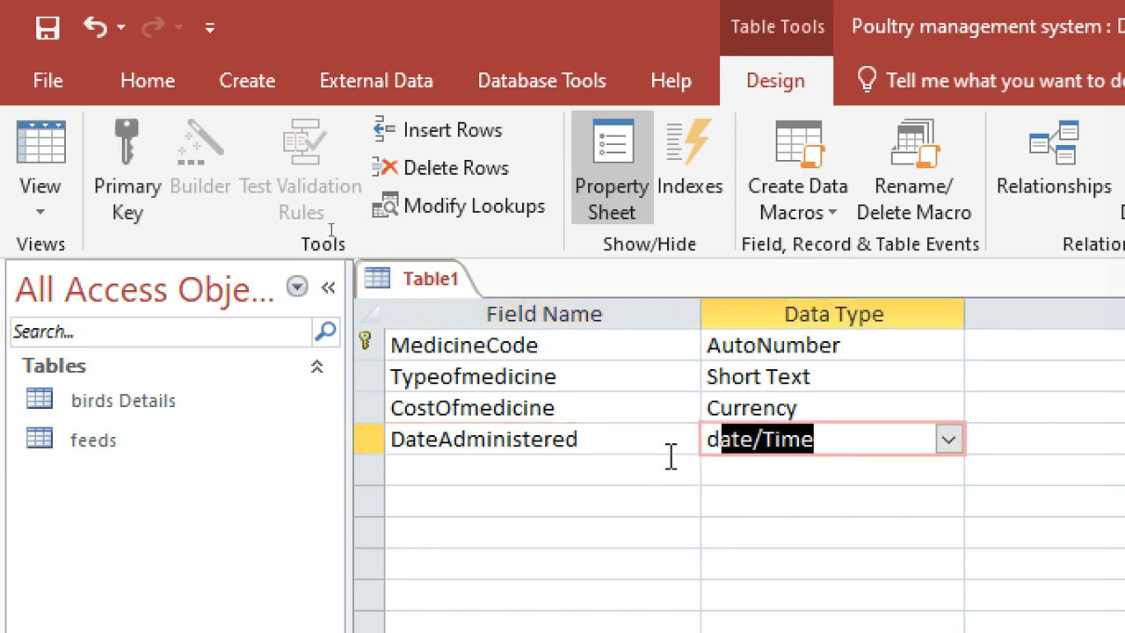
Add a Shed field below DateAdministered, keeping the default Short Text data type.
click(603, 466)
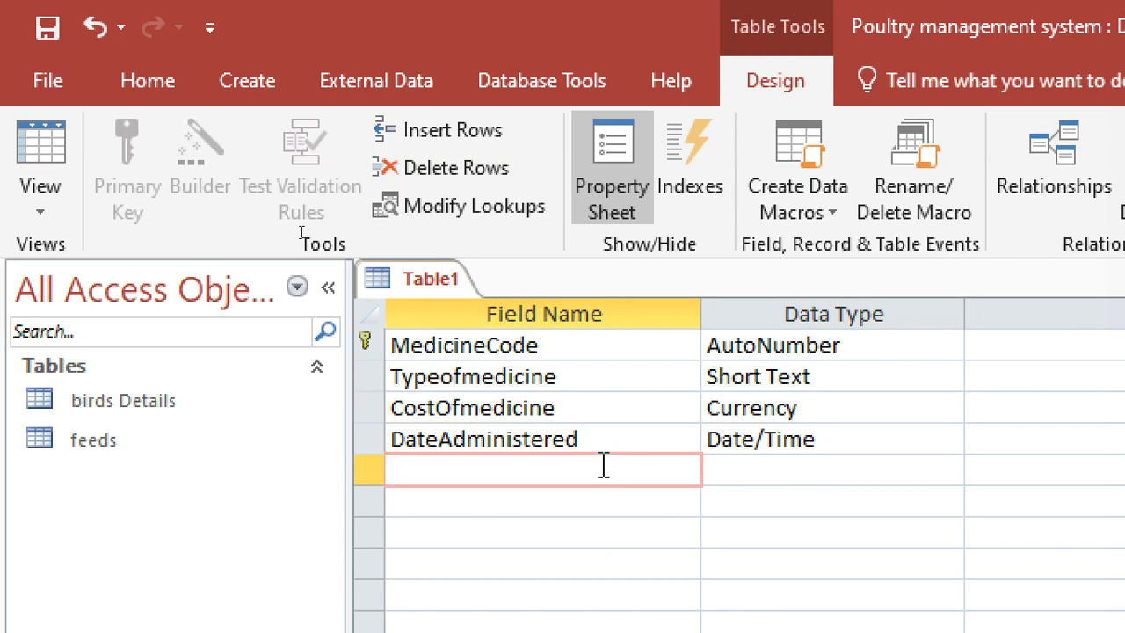
text(Shed)
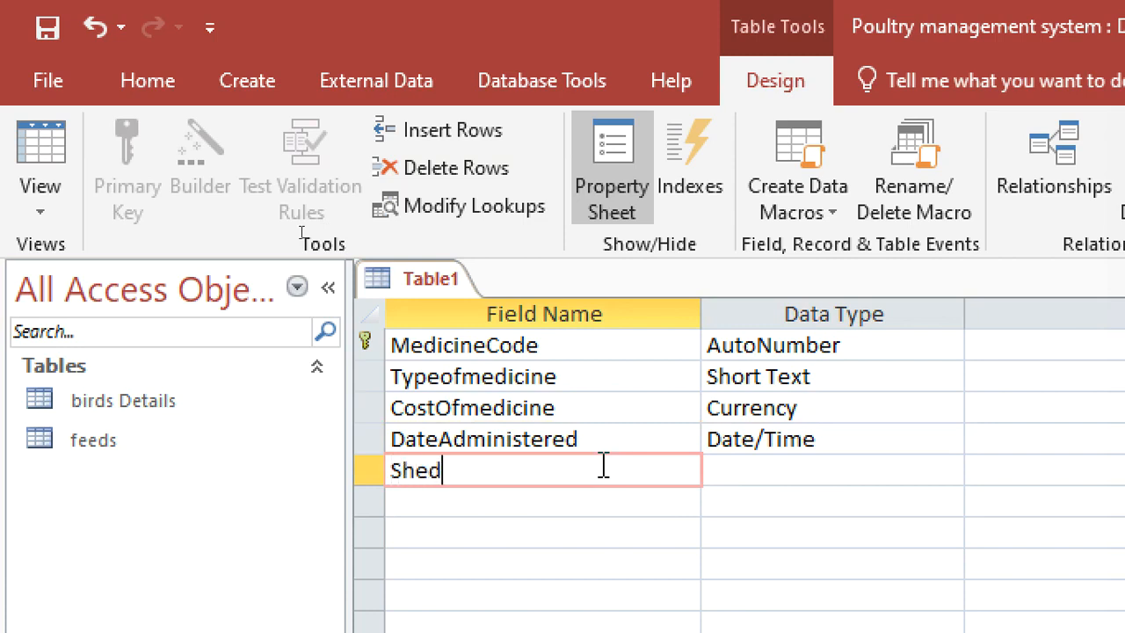
click(732, 472)
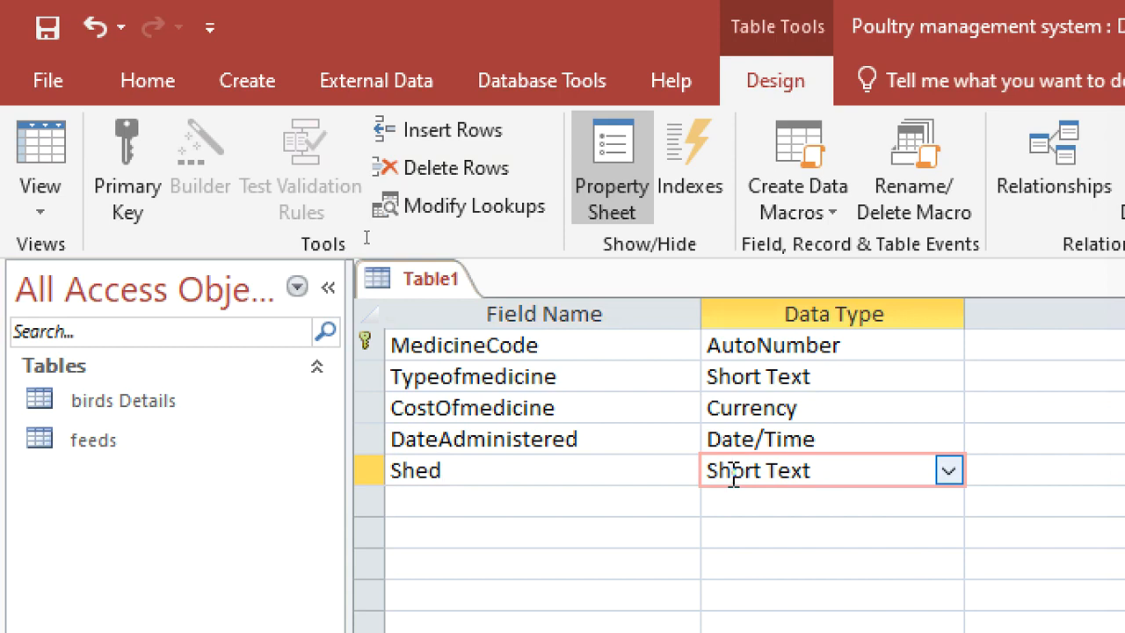
Save the new table as medicine and close it.
click(49, 30)
text(medicine)
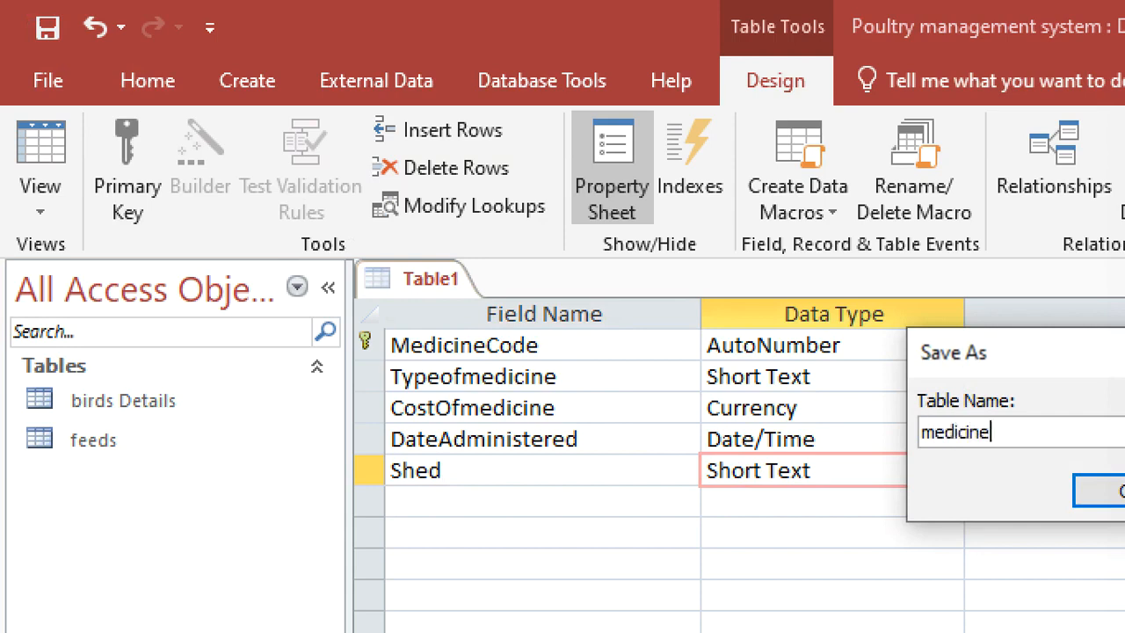
key(Return)
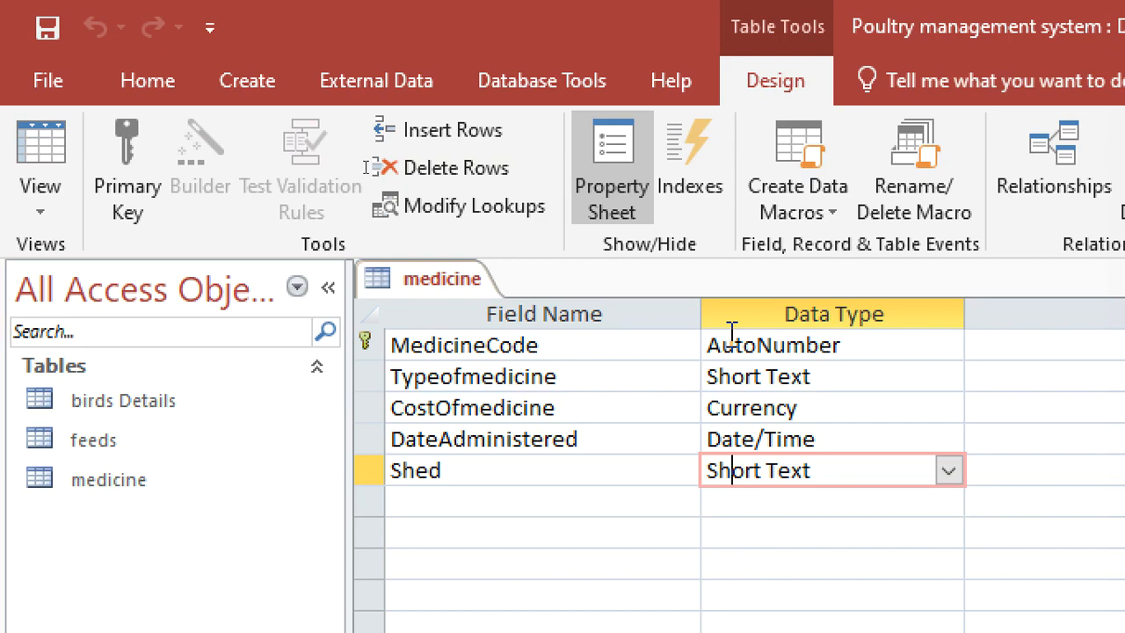
right_click(428, 278)
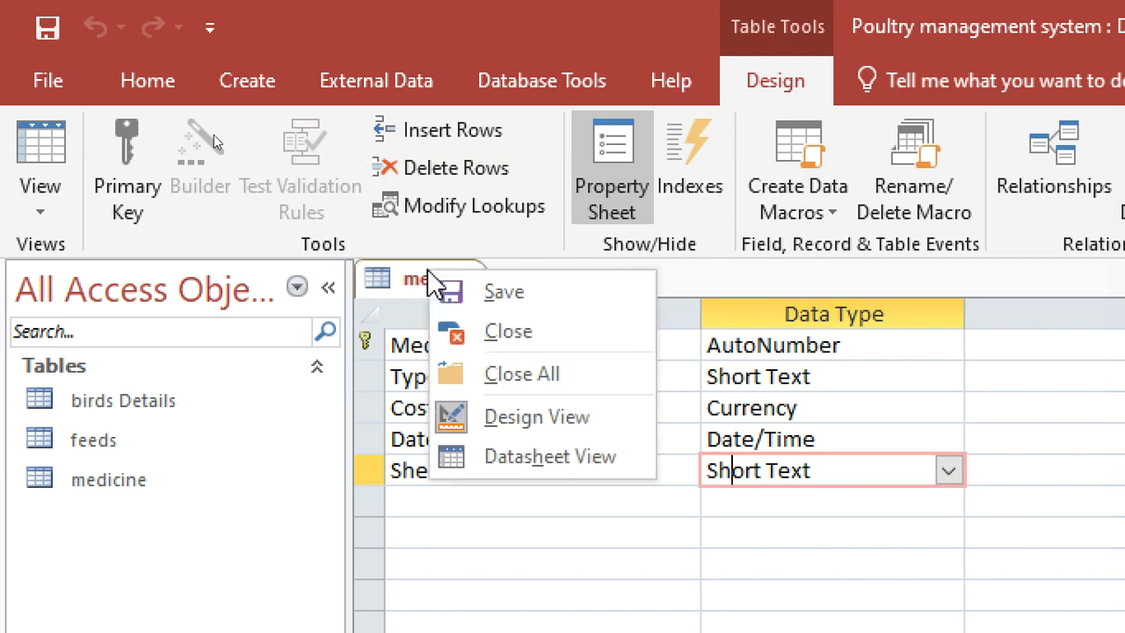
click(508, 331)
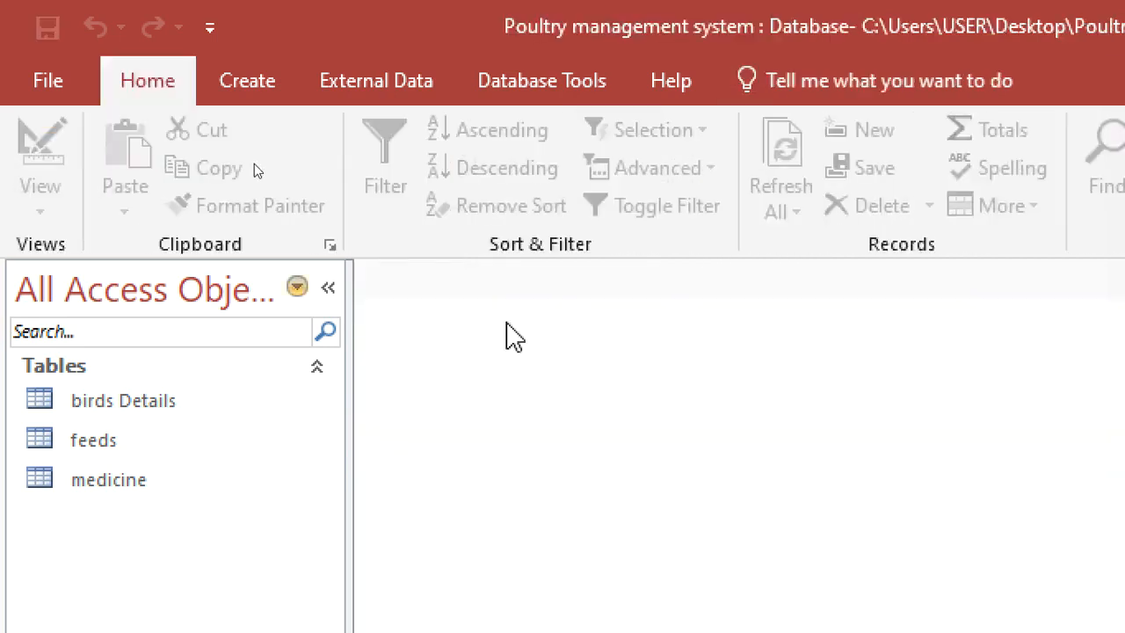
Open the database relationships layout and remove the MSysNavPane system tables from it.
click(515, 88)
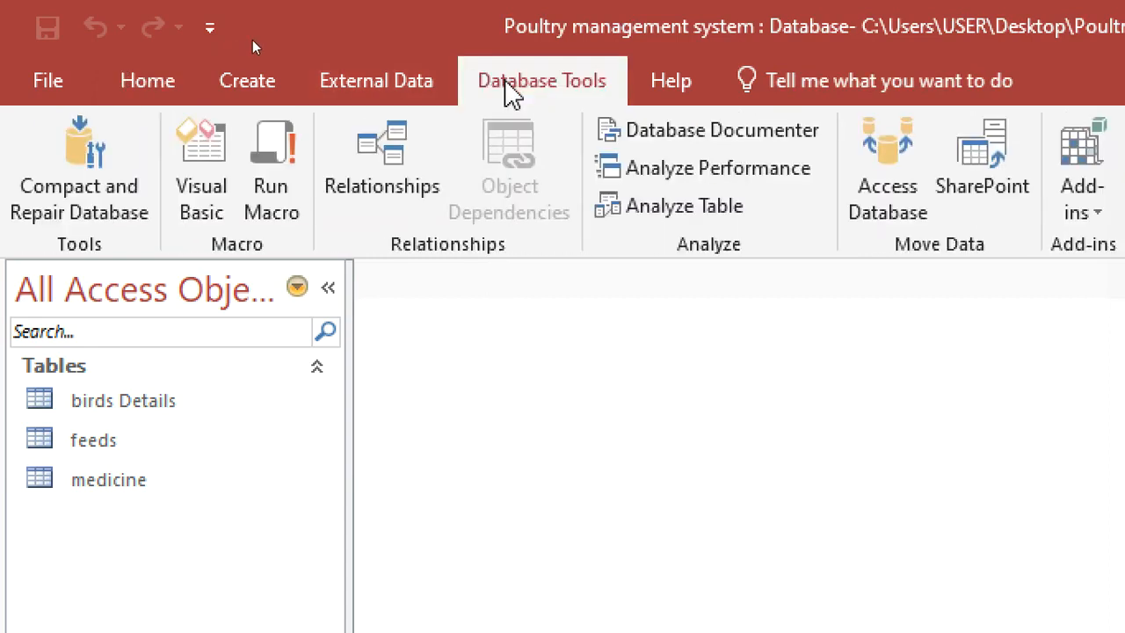
click(429, 148)
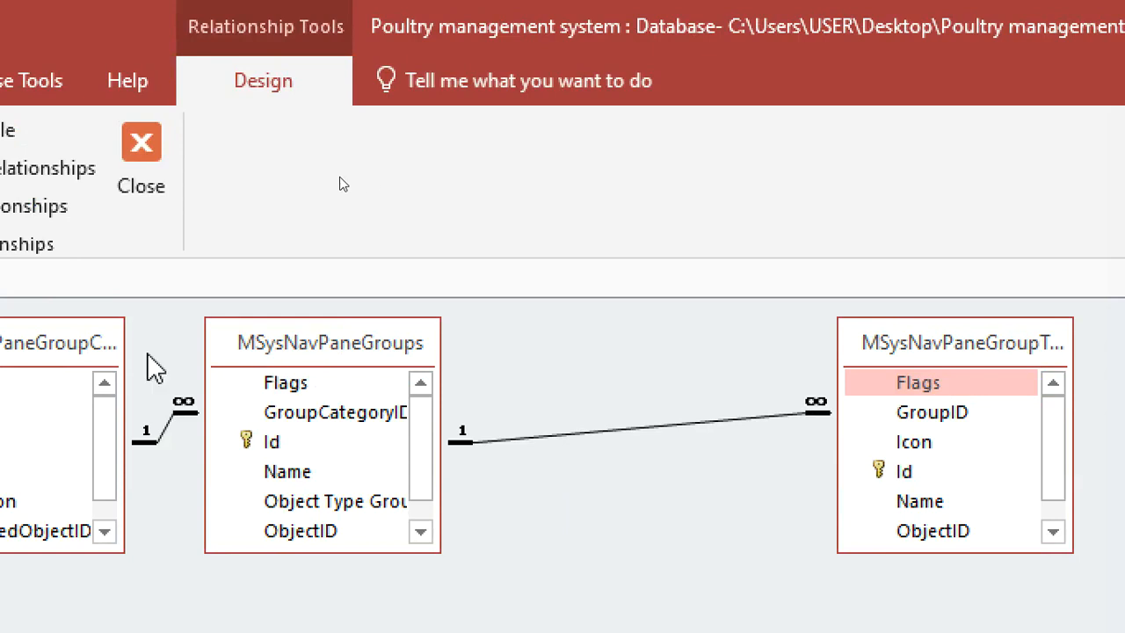
click(165, 351)
key(Delete)
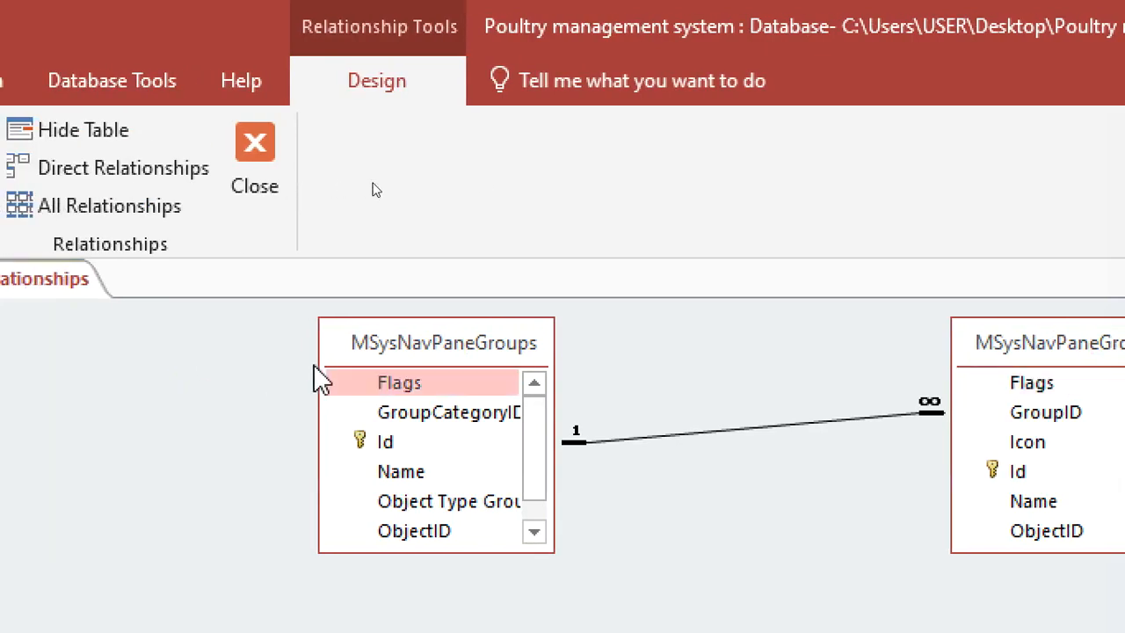
click(356, 341)
key(Delete)
click(1022, 346)
key(Delete)
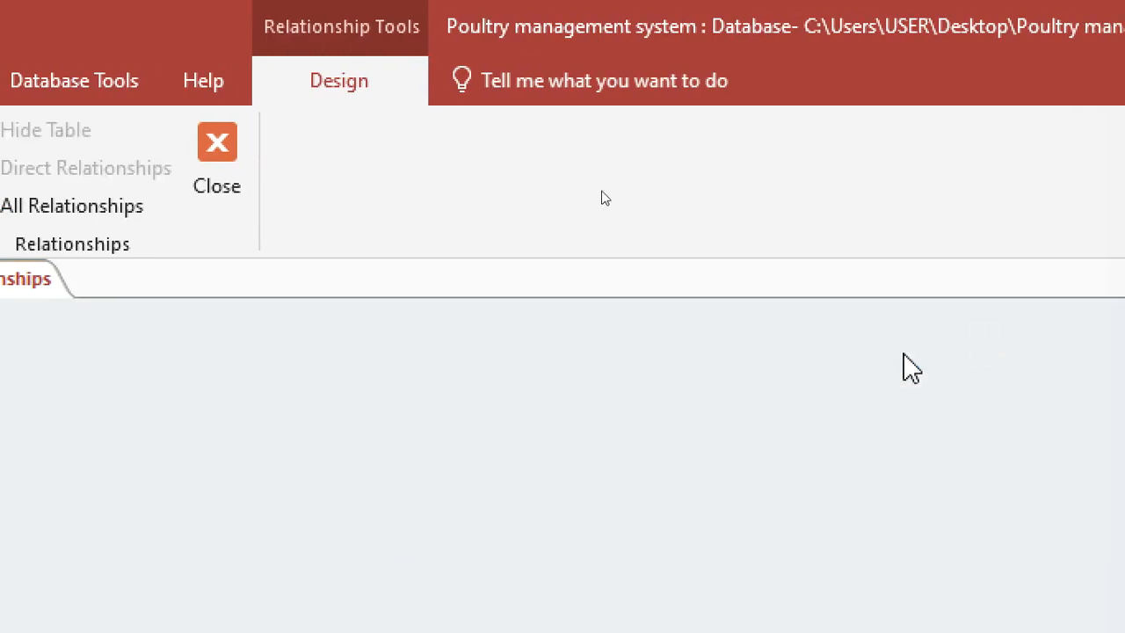
Add the birds Details, feeds and medicine tables to the relationships layout and lengthen the birds Details and feeds boxes to show more fields.
right_click(572, 389)
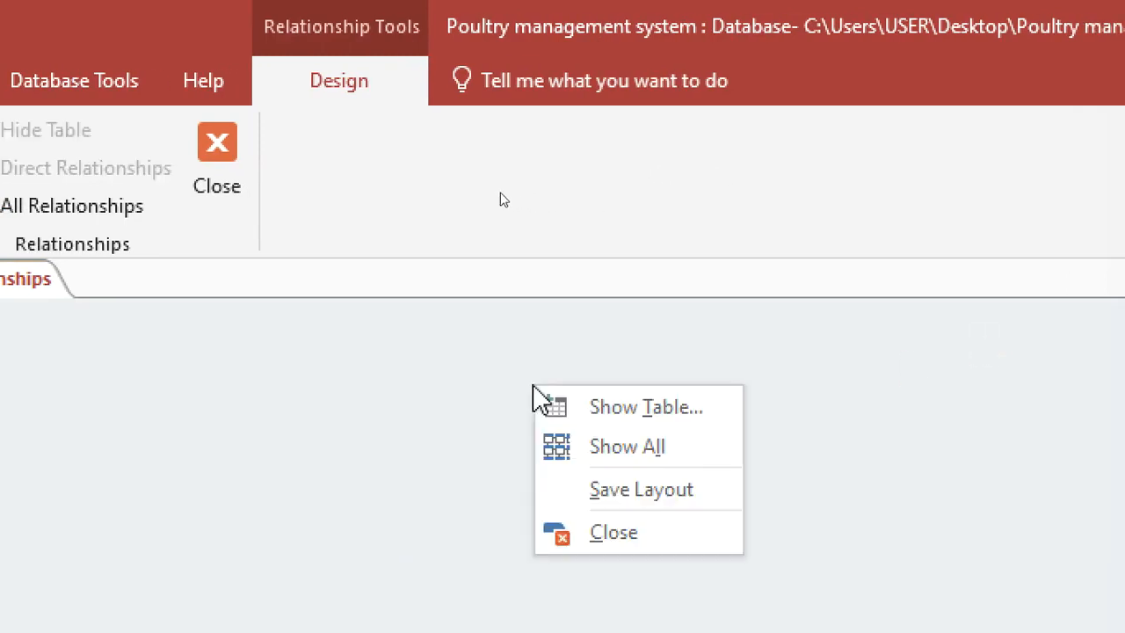
click(675, 408)
double_click(472, 239)
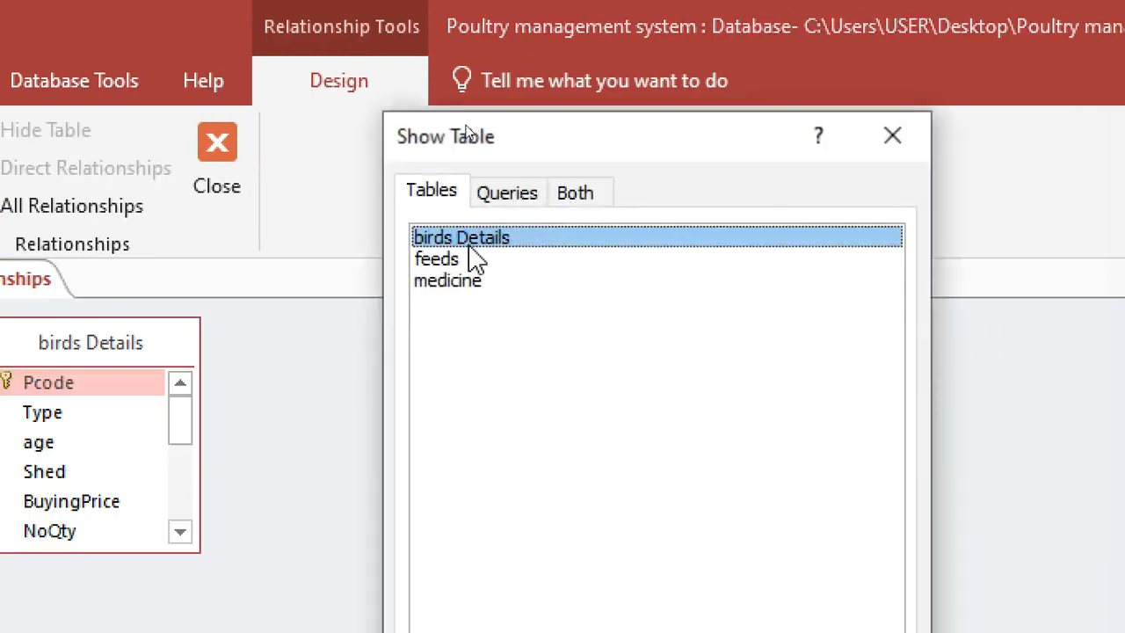
double_click(470, 260)
double_click(474, 281)
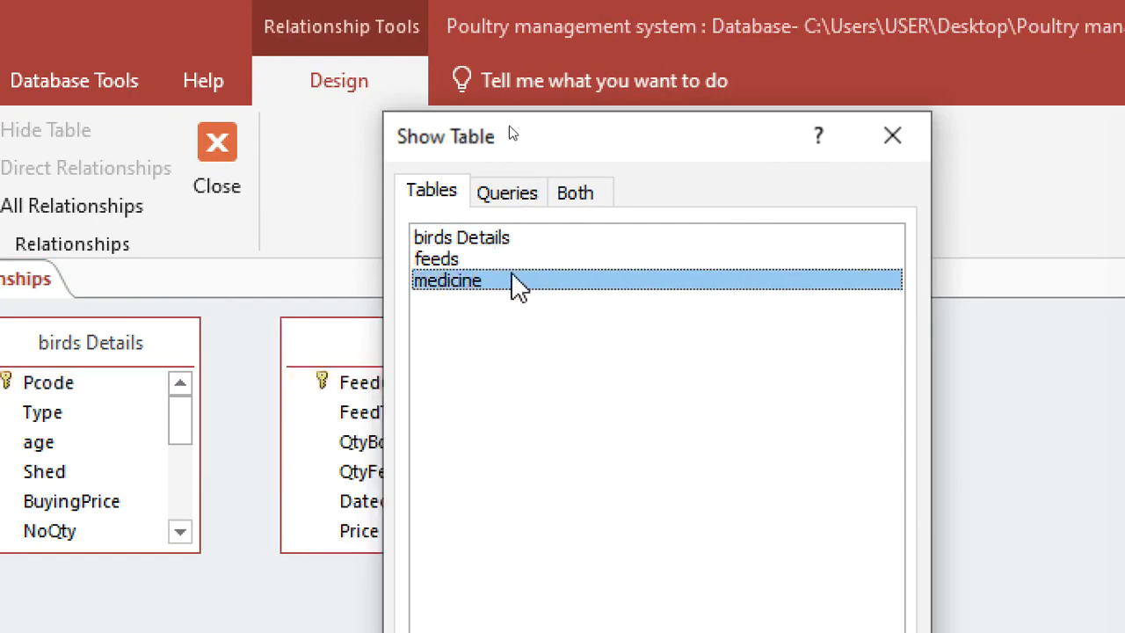
click(919, 144)
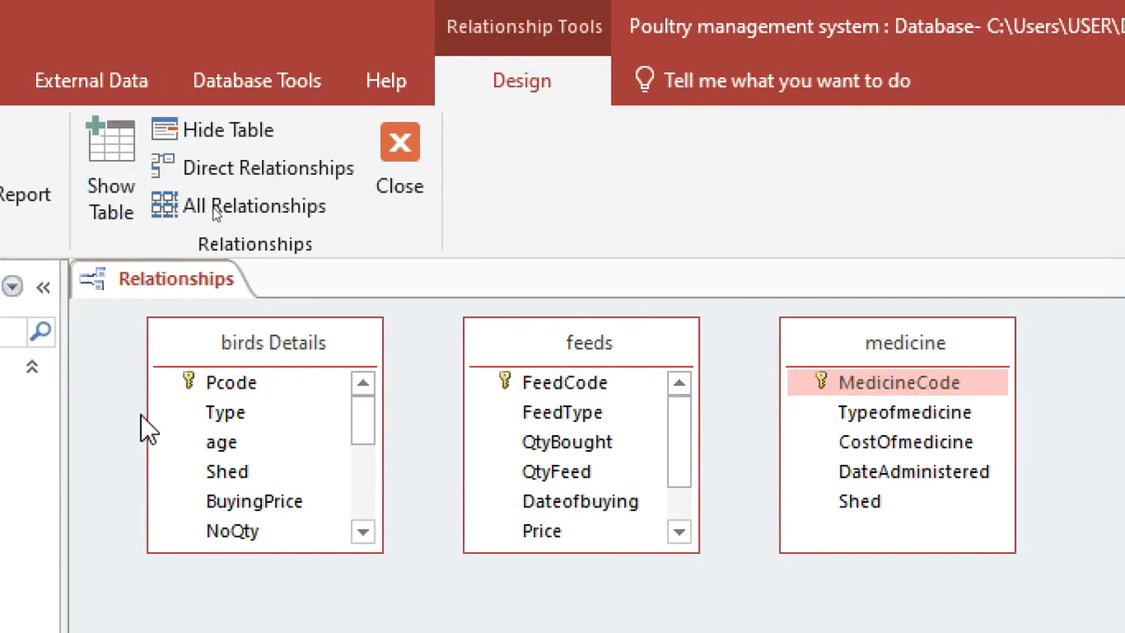
drag(329, 548, 336, 632)
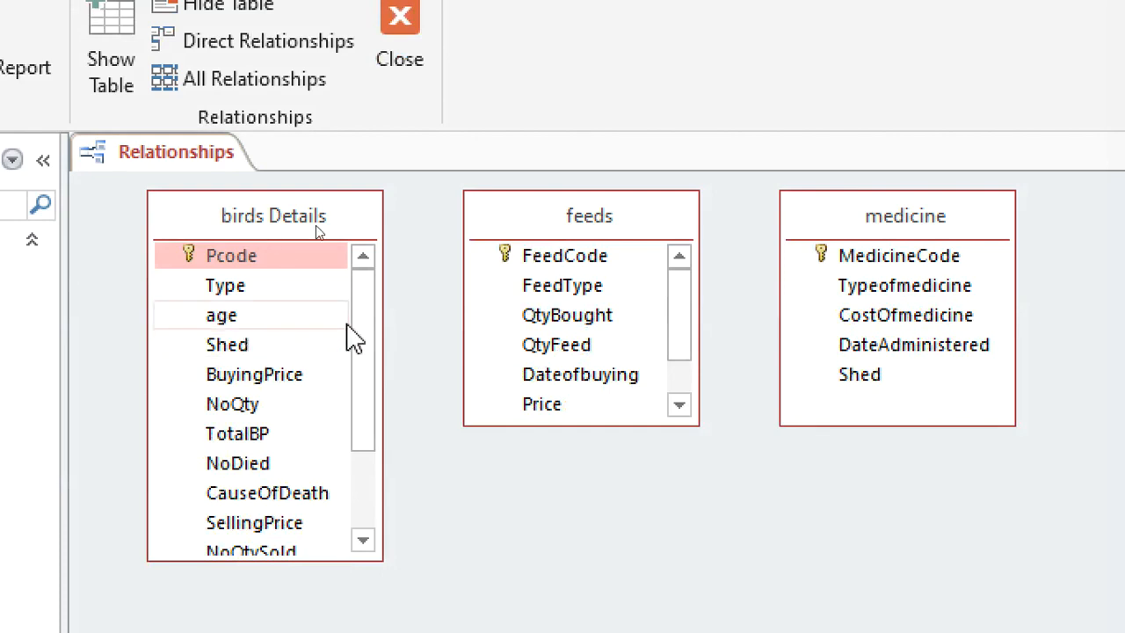
drag(533, 426, 558, 497)
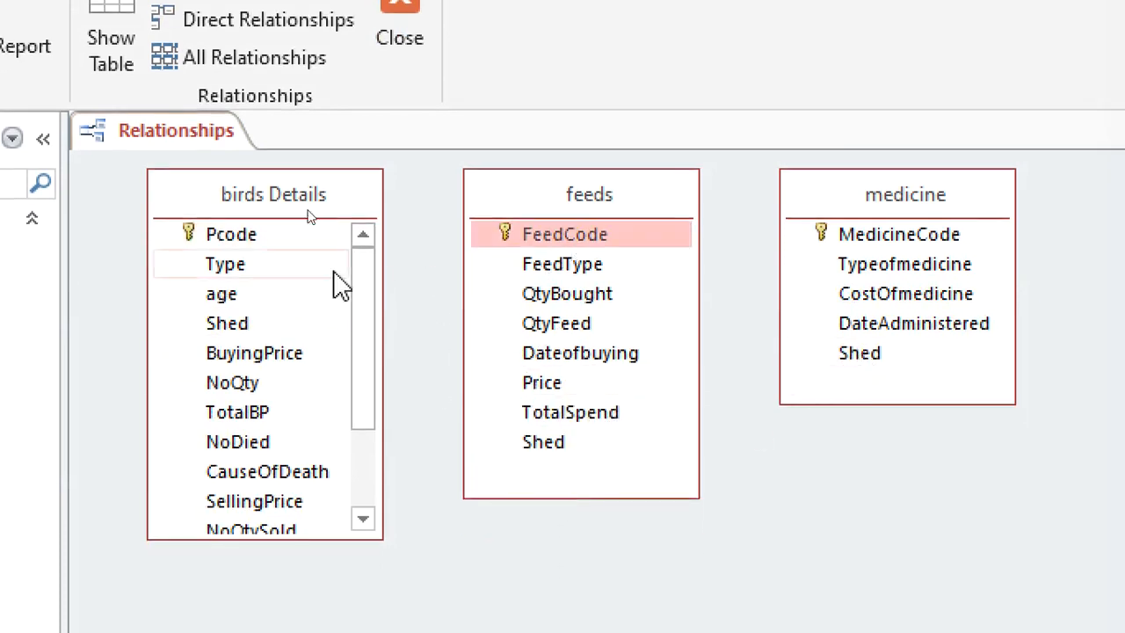
Try to relate the Shed field of birds Details to the Shed field of feeds.
drag(226, 326, 557, 442)
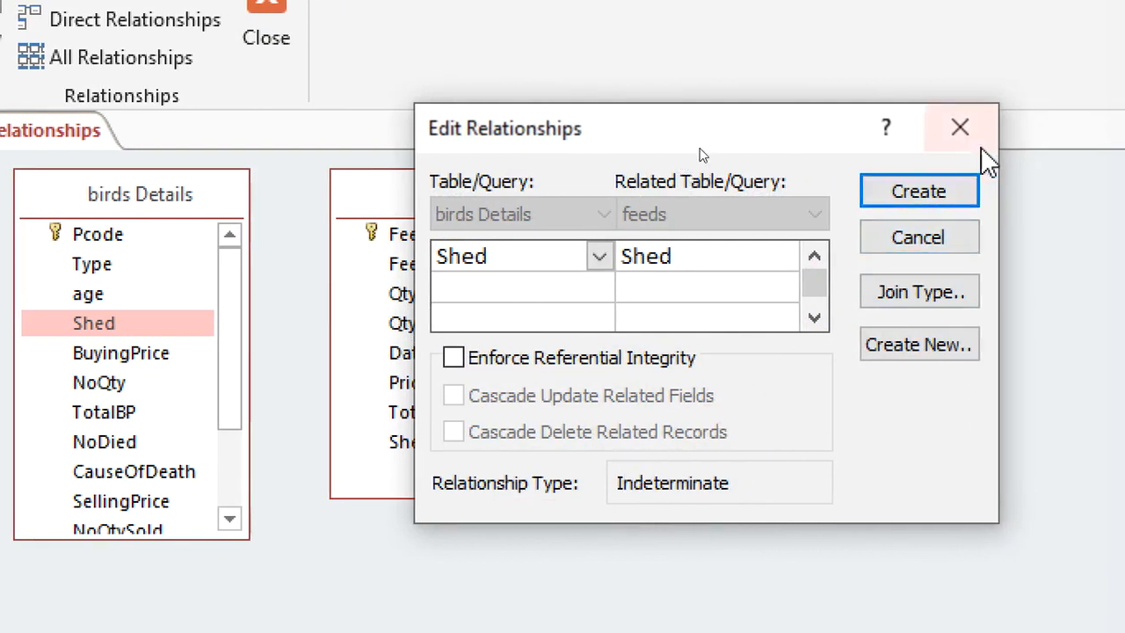
click(972, 132)
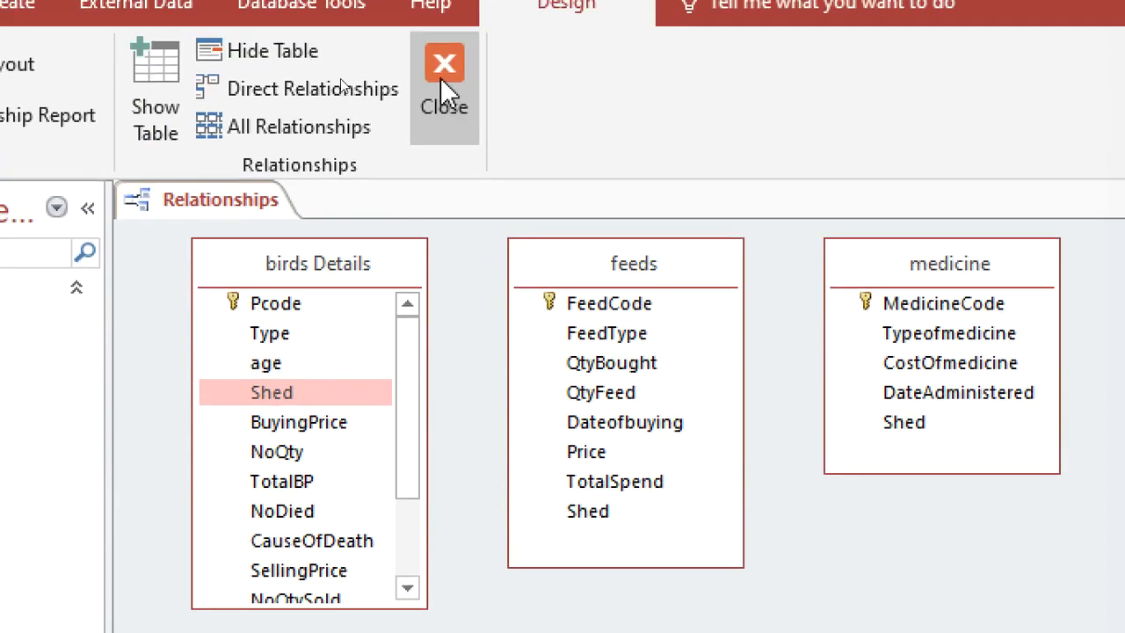
Close the relationships layout and save its changes.
click(444, 79)
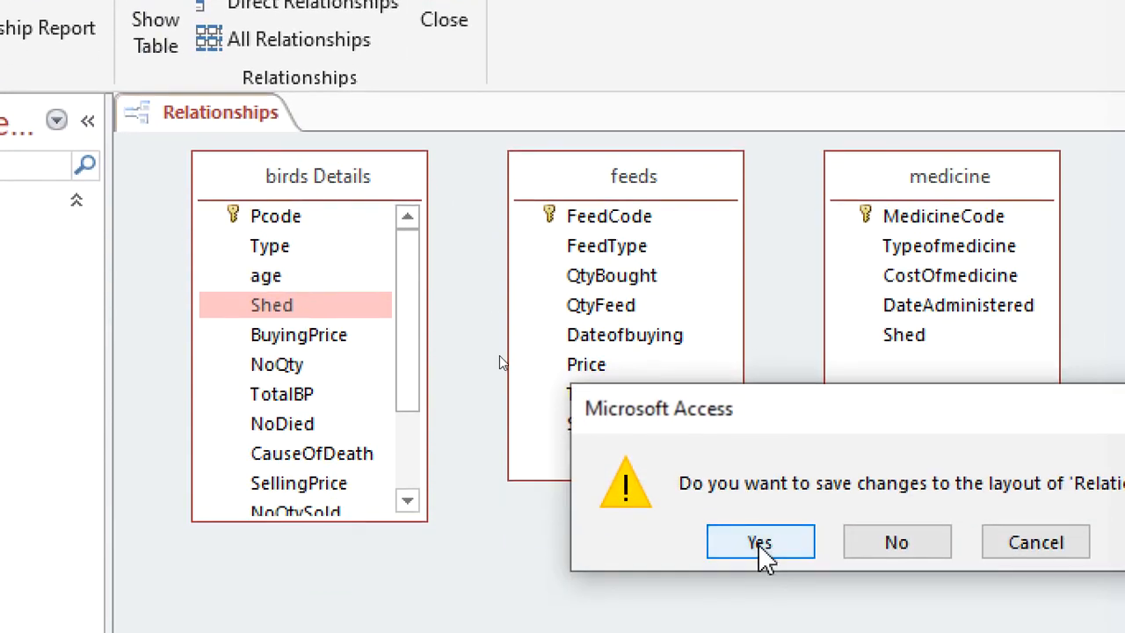
click(751, 541)
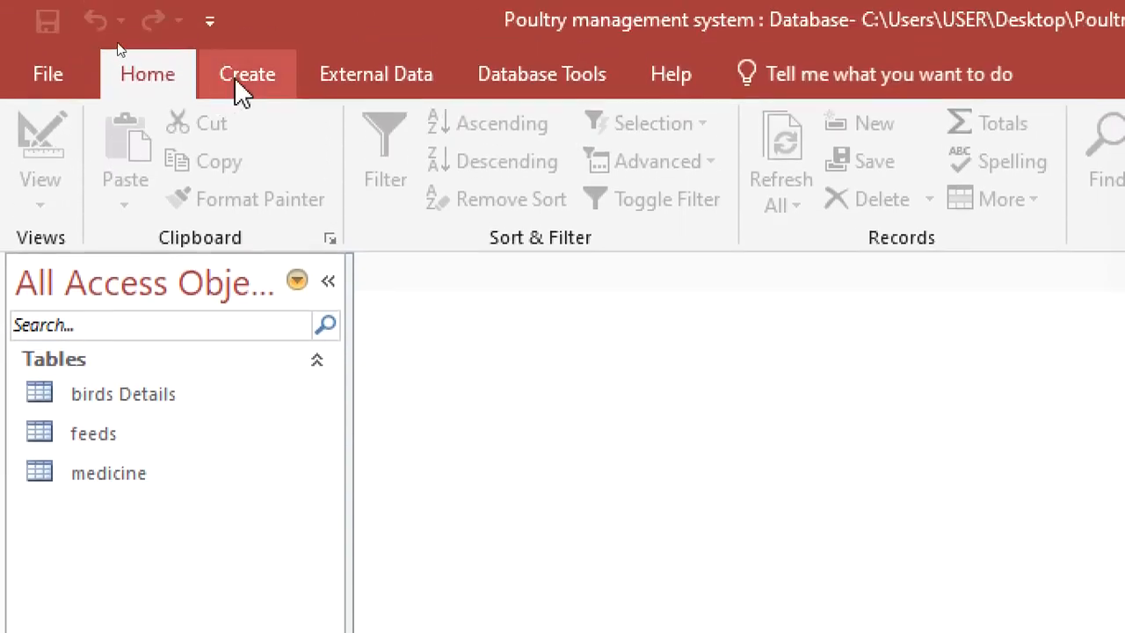
Create a new table in design view and name its first field ShedID.
click(241, 88)
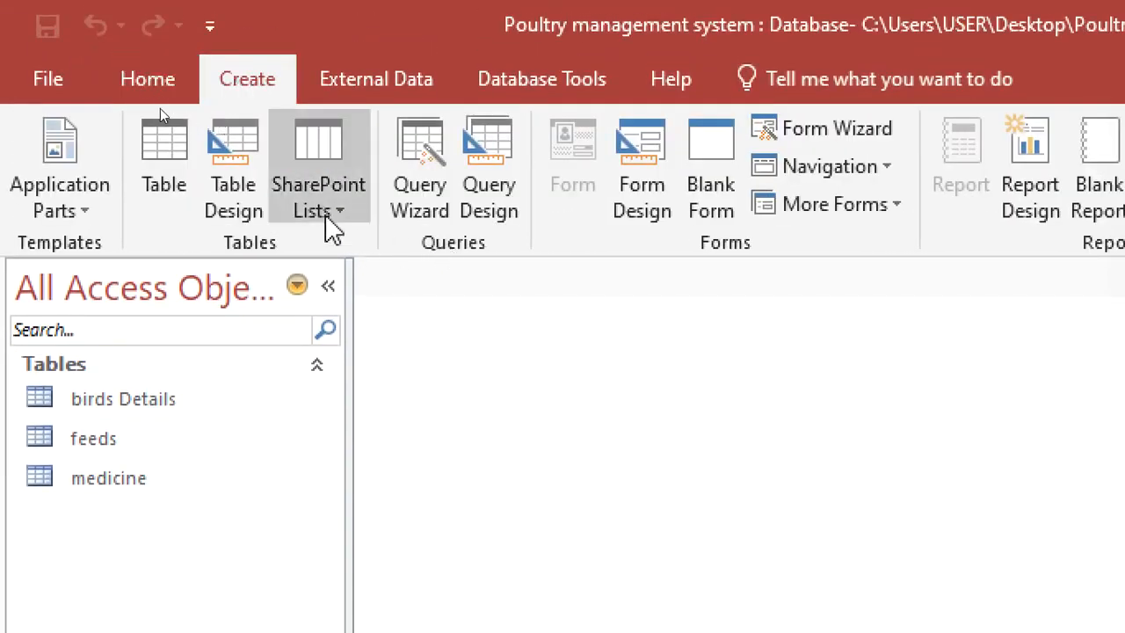
click(229, 185)
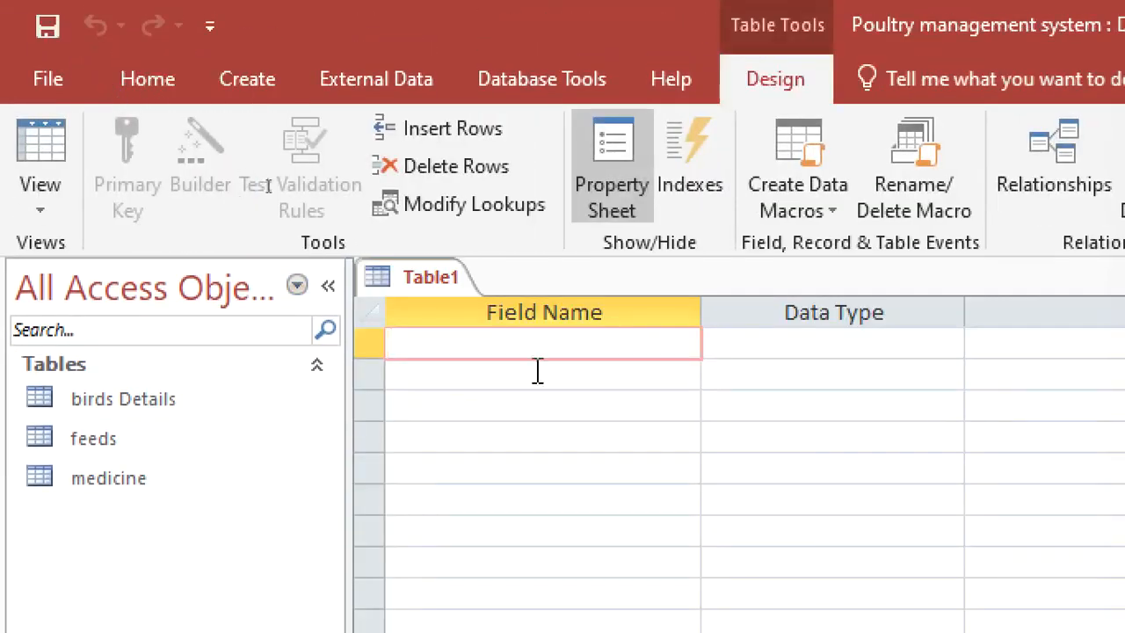
text(SHE)
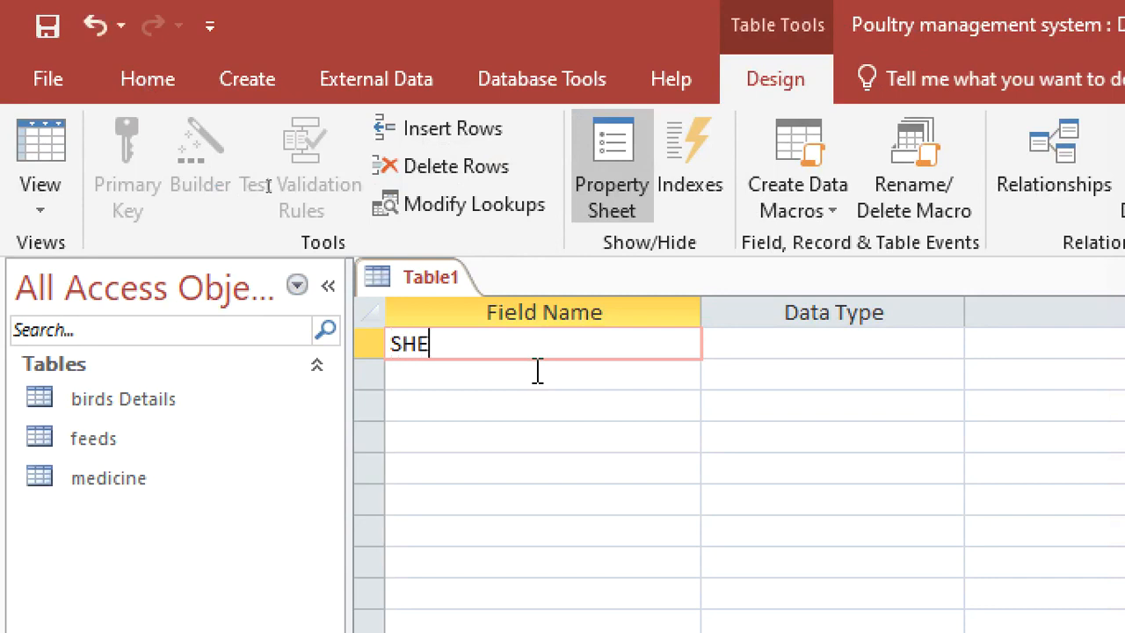
key(BackSpace)
key(BackSpace)
key(BackSpace)
text(HEDid)
key(BackSpace)
key(BackSpace)
key(BackSpace)
key(BackSpace)
key(BackSpace)
text(H)
key(BackSpace)
text(hed)
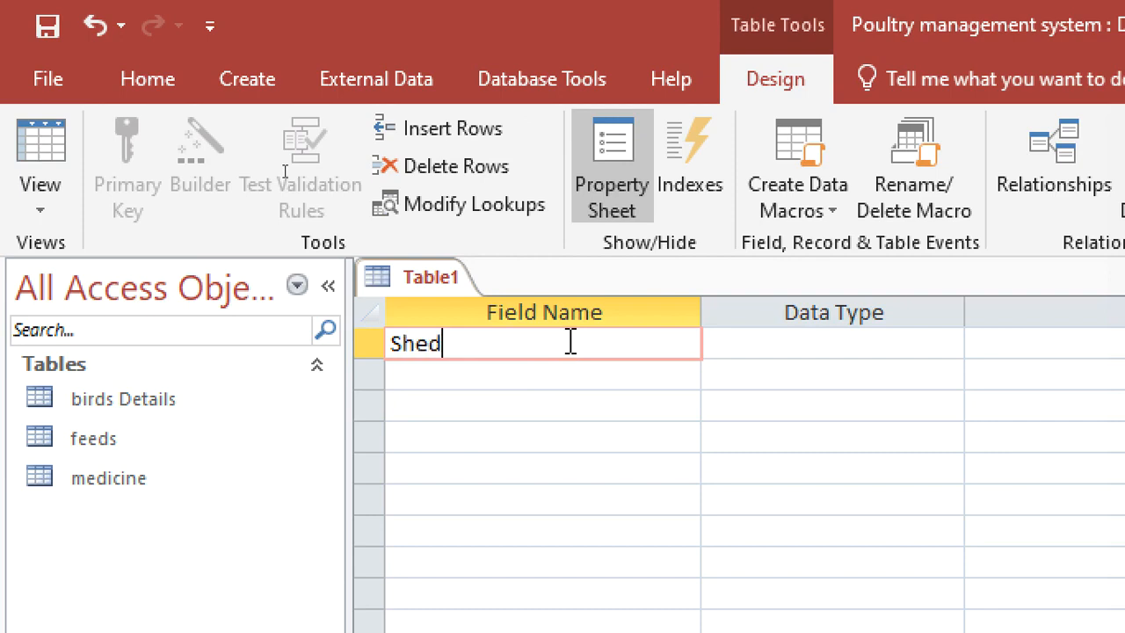
text(ID)
Give the ShedID field the AutoNumber data type and make it the table's primary key.
click(729, 343)
text(A)
right_click(733, 343)
click(756, 363)
Add a second field named ShedName with the Short Text data type.
click(646, 375)
text(sHED)
key(BackSpace)
key(BackSpace)
key(BackSpace)
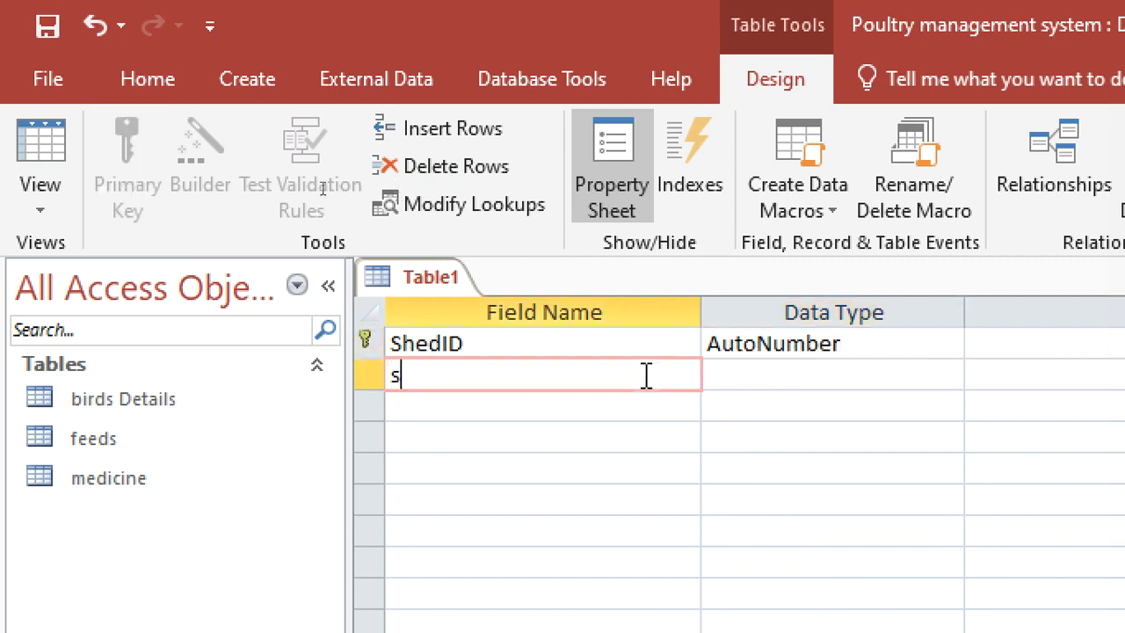
text(hedName)
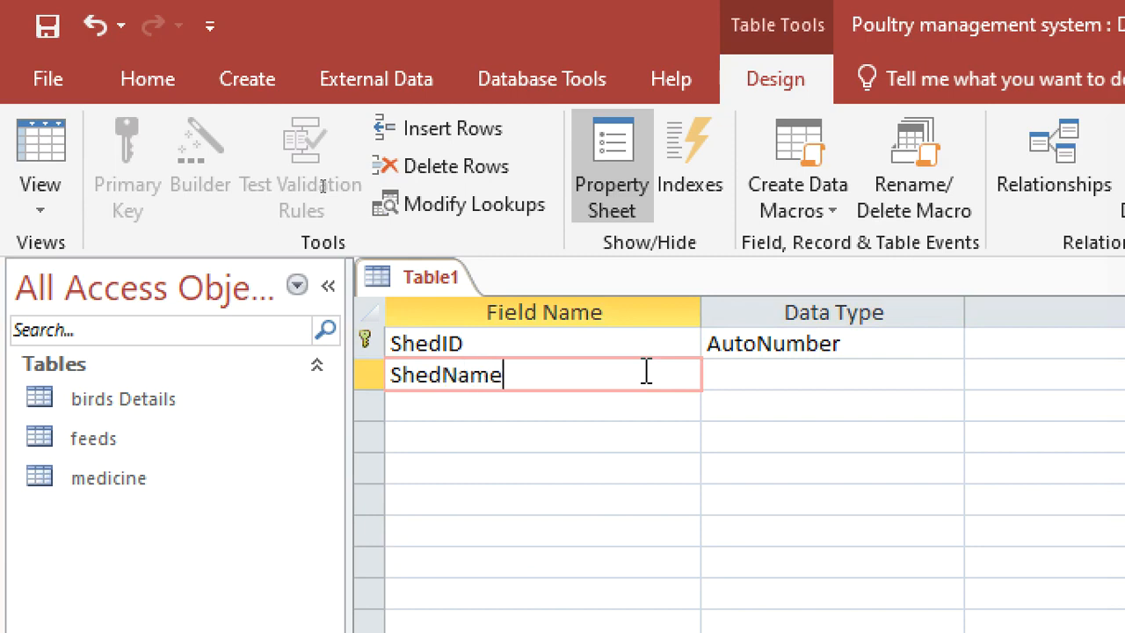
click(720, 376)
Save the new table as sheds and close it.
key(ctrl+s)
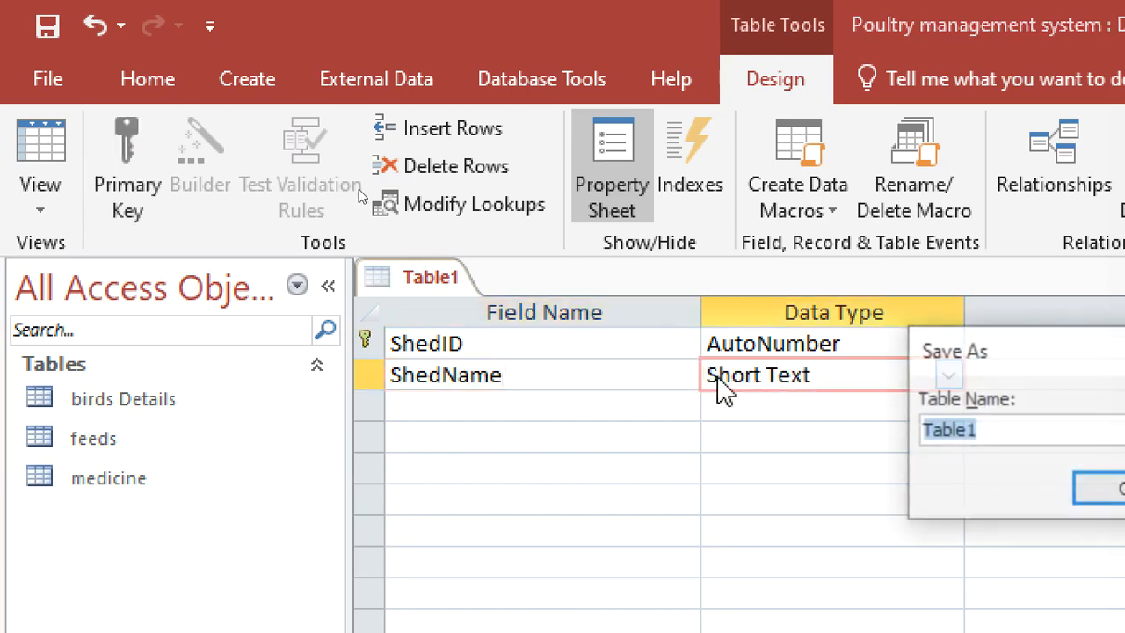
text(sheds)
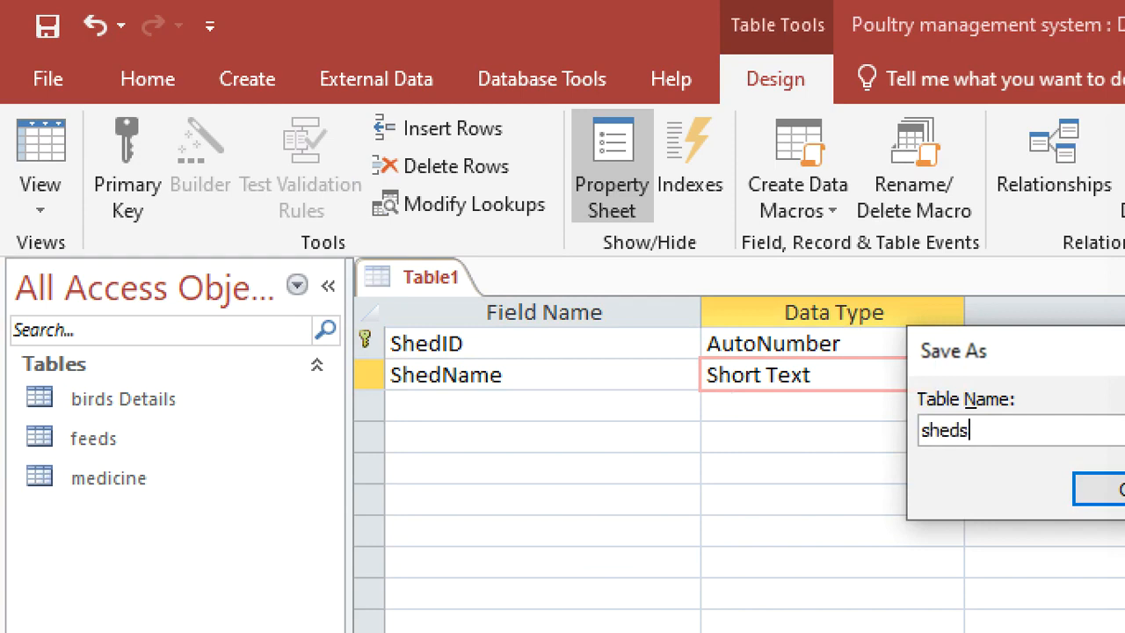
key(Return)
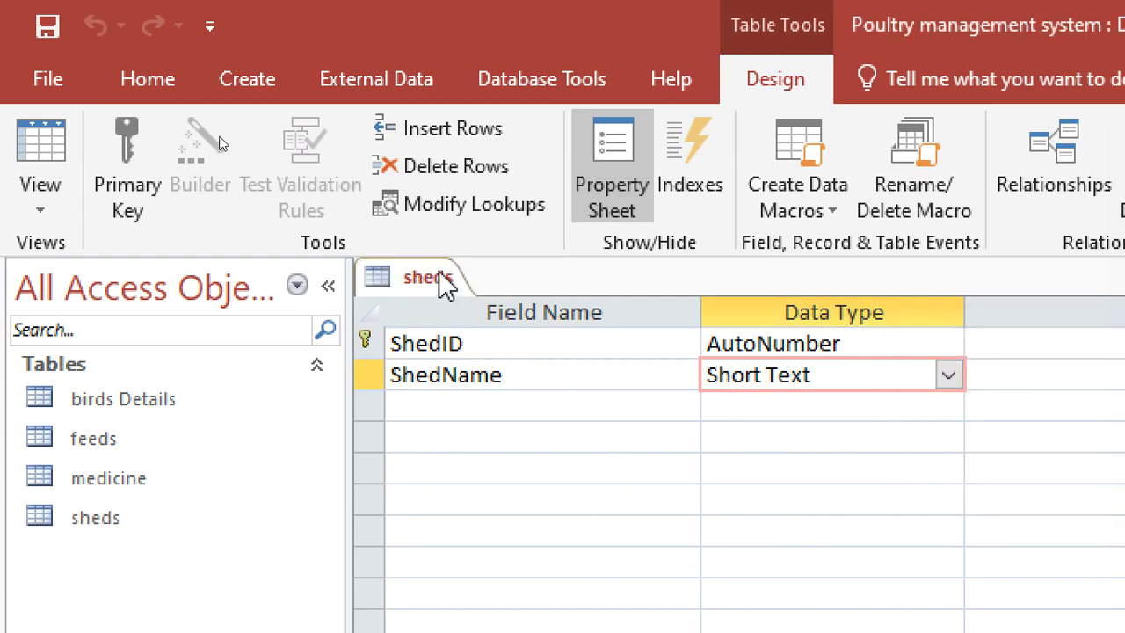
right_click(447, 286)
click(500, 334)
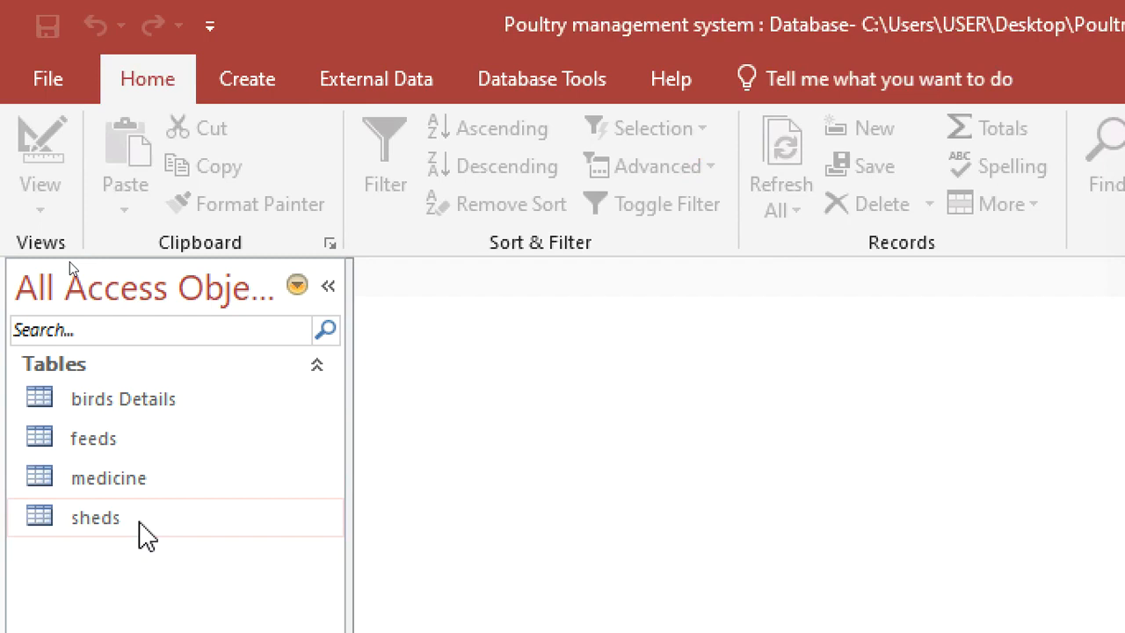
Open the sheds table for data entry and add the shed names LONDON and NEW YORK as the first two records.
double_click(141, 528)
click(628, 349)
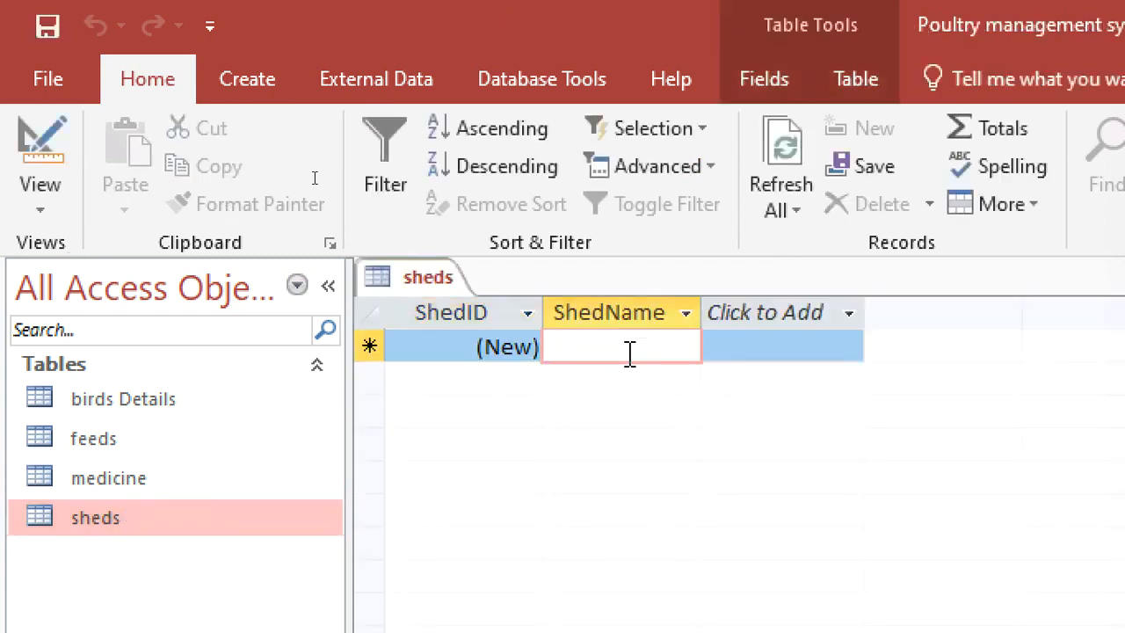
text(LODN)
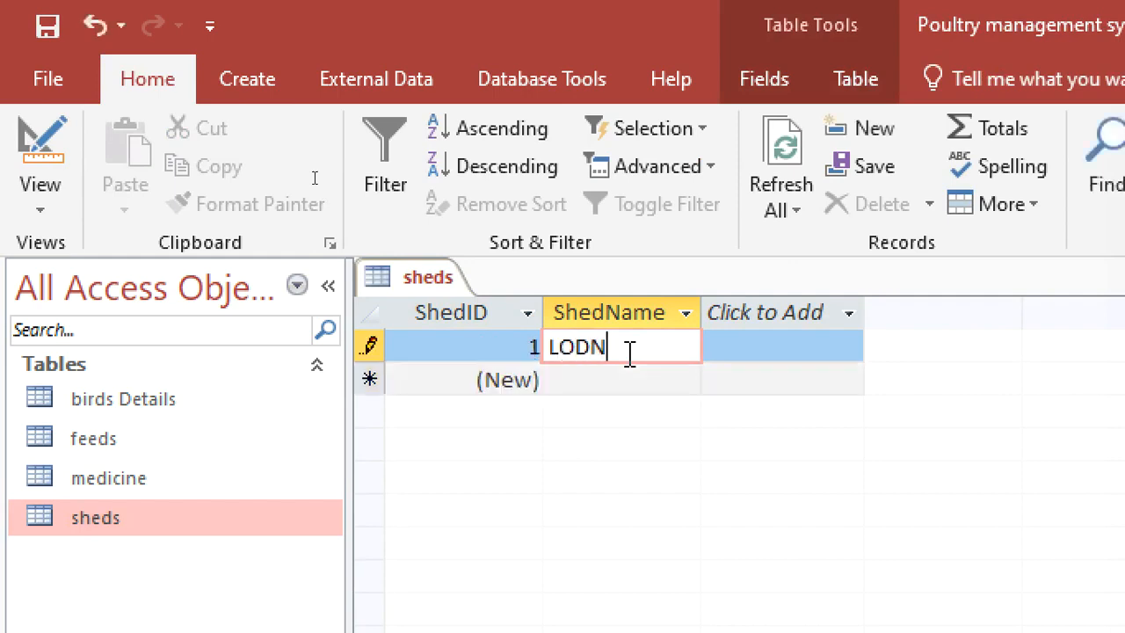
key(BackSpace)
key(BackSpace)
text(NDON)
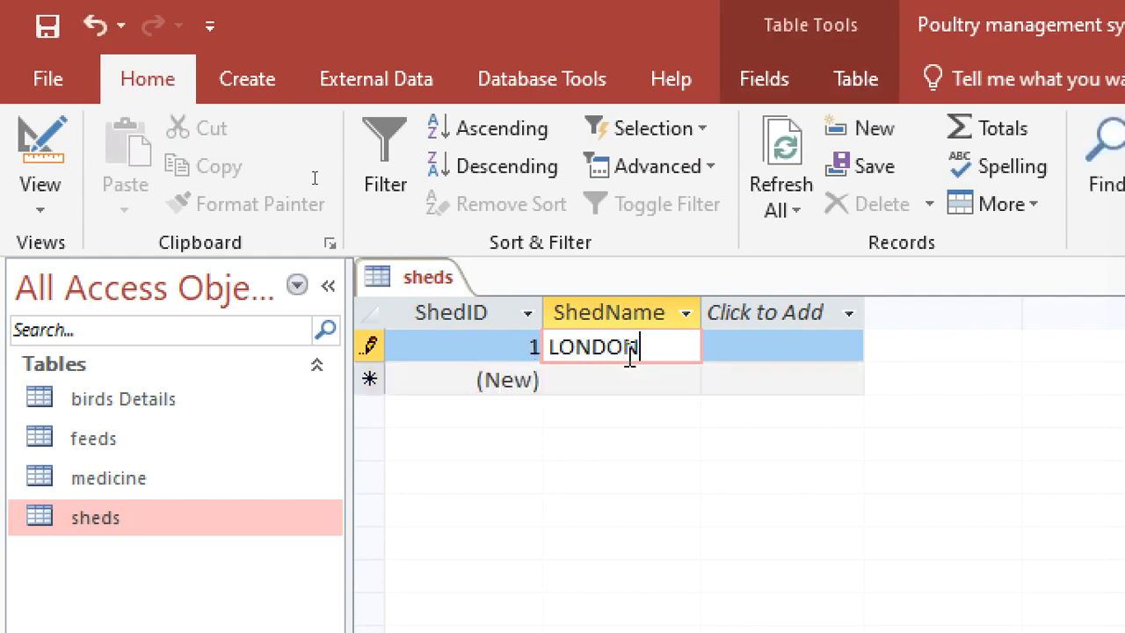
key(Down)
text(N)
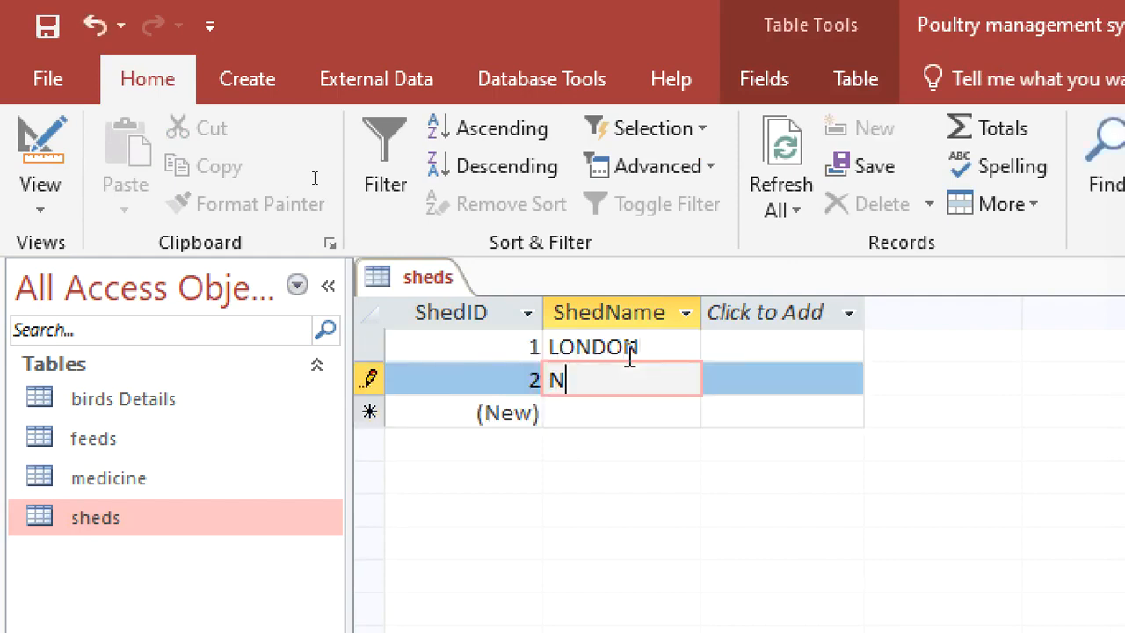
text(EW YORK)
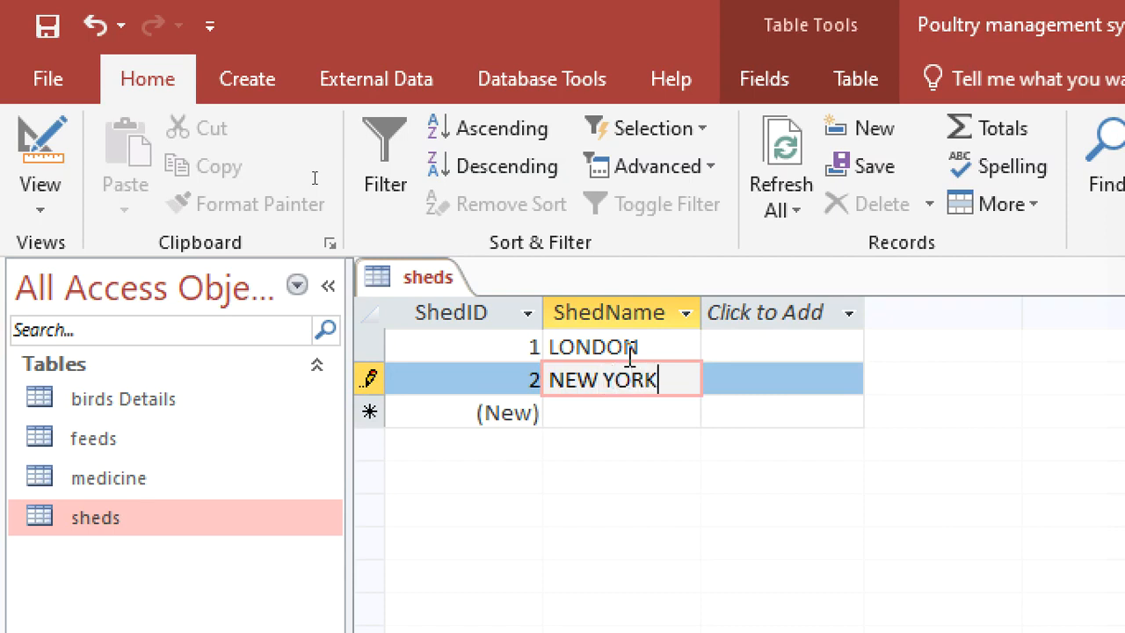
Add the shed names NAIROBI, LAGOS, TRI POLI and DUBAI as further records, and close the sheds table.
key(Down)
text(NAIROBI)
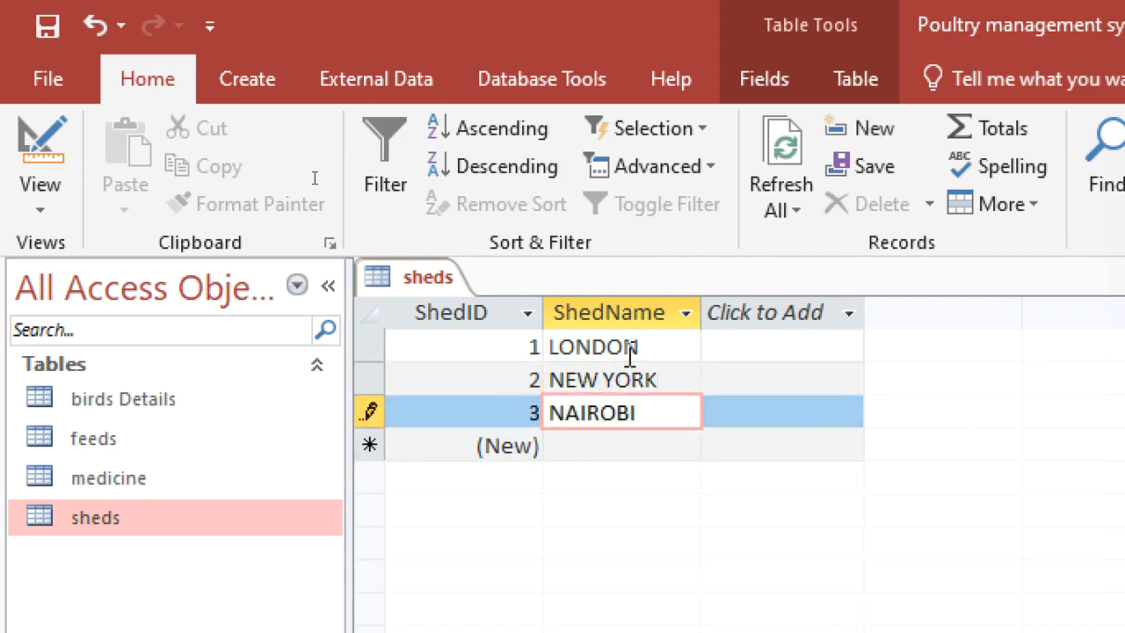
key(Down)
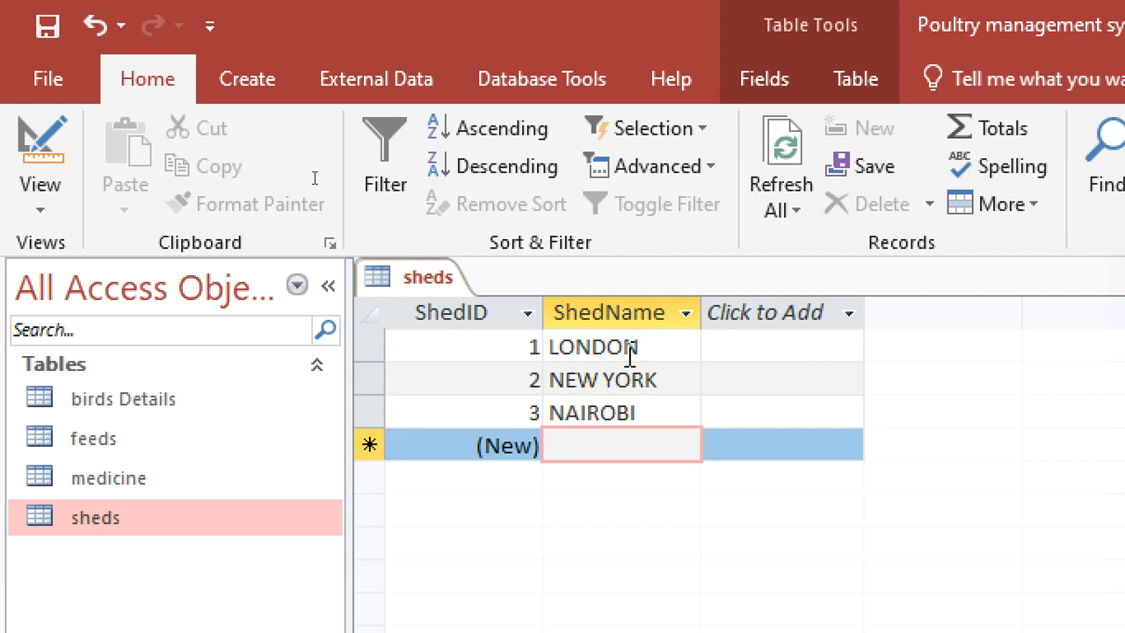
text(LAGOS)
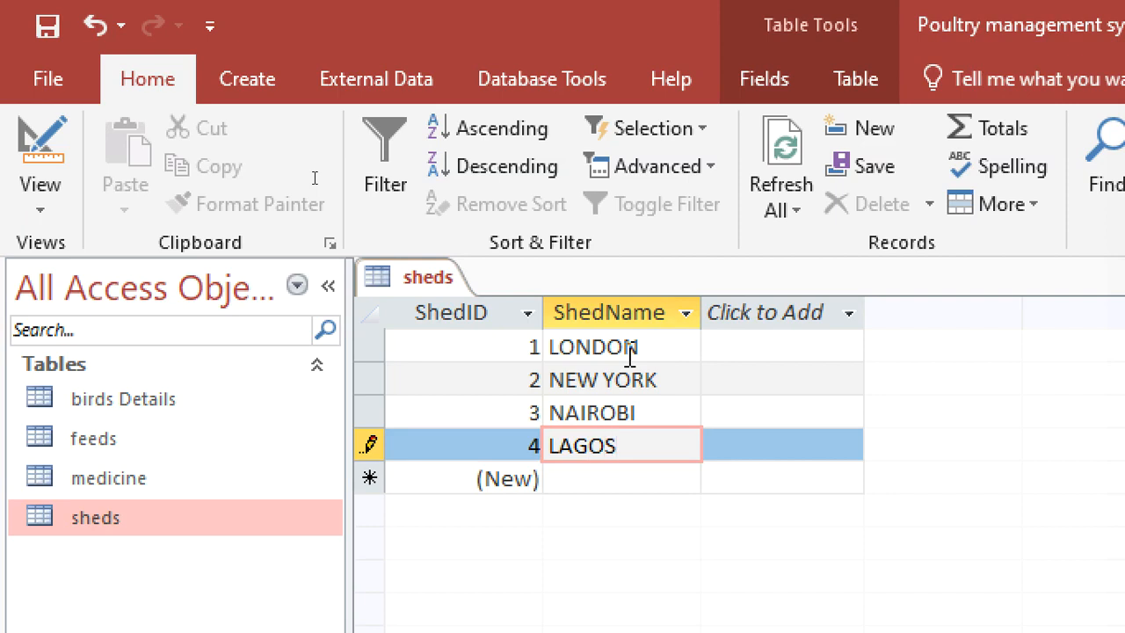
key(Down)
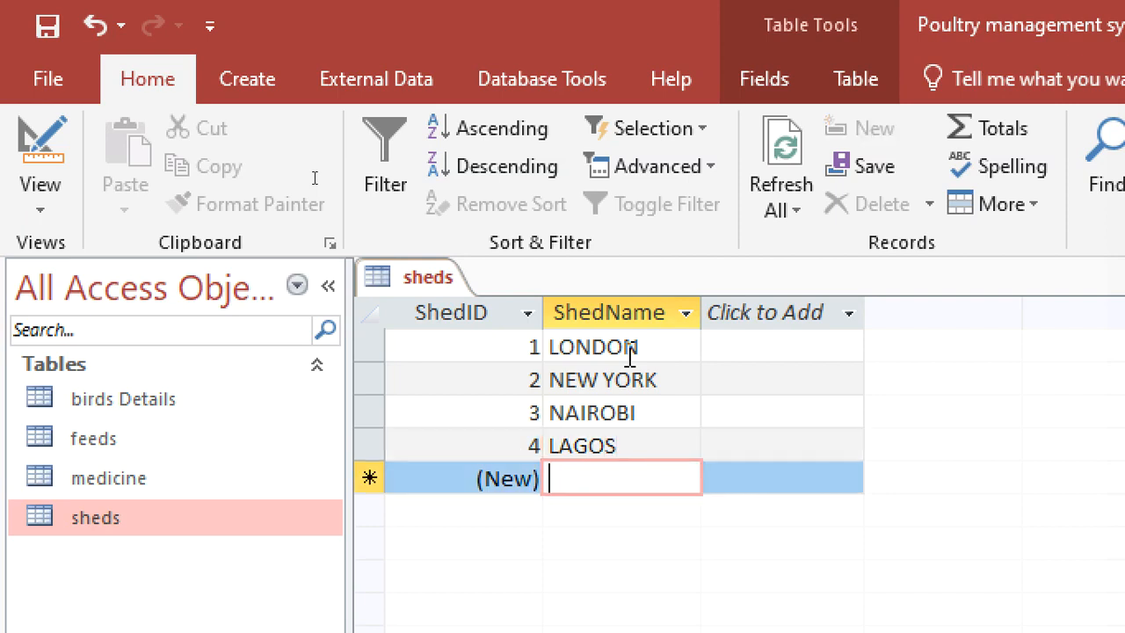
text(TRI)
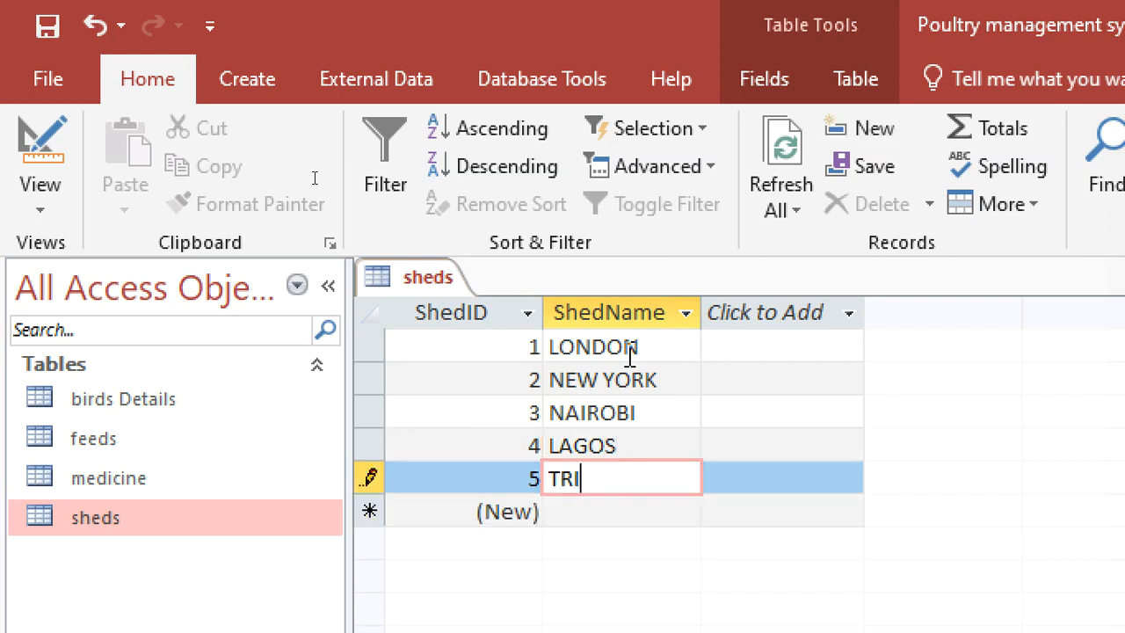
text( POLI)
key(Down)
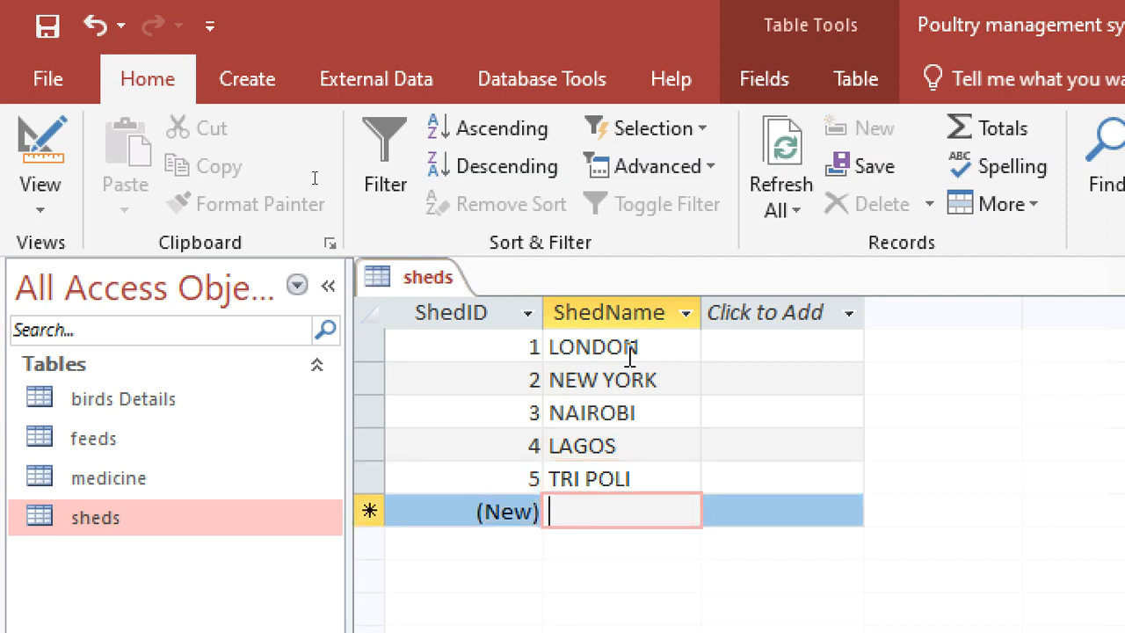
text(DUBAI)
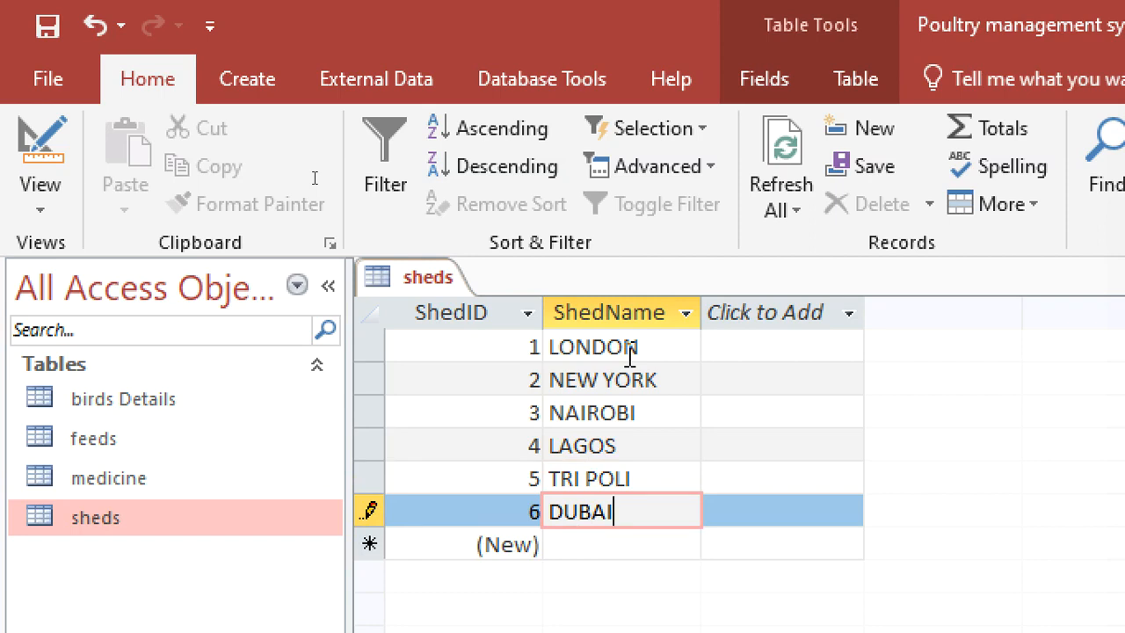
right_click(442, 282)
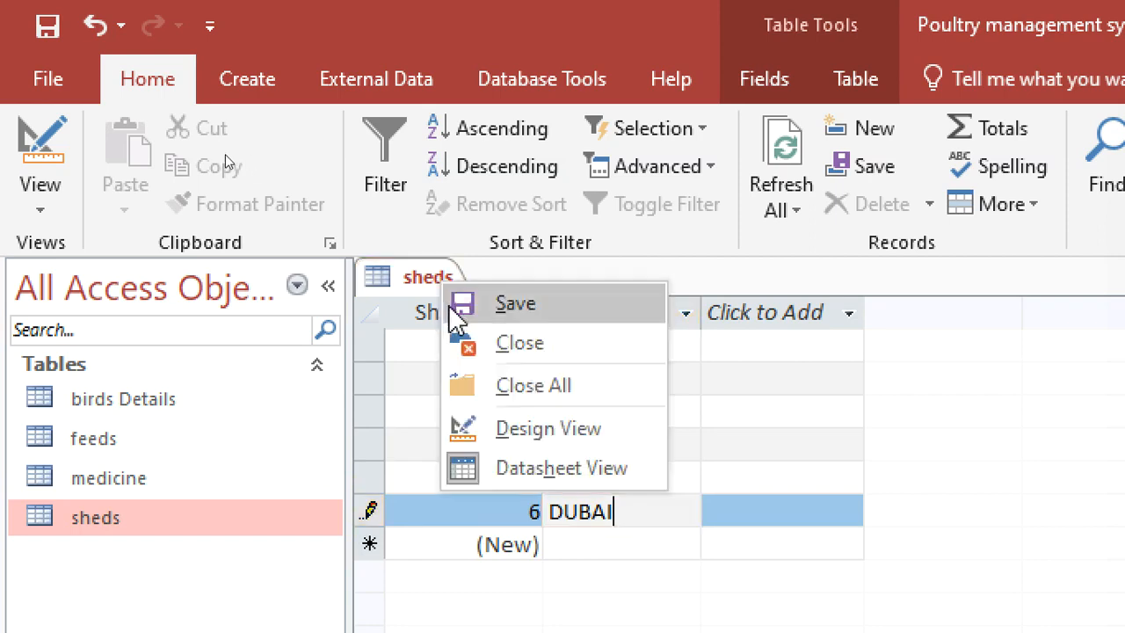
click(502, 346)
Open the birds Details table in design view and start the Lookup Wizard for its Shed field's data type.
click(85, 406)
right_click(85, 406)
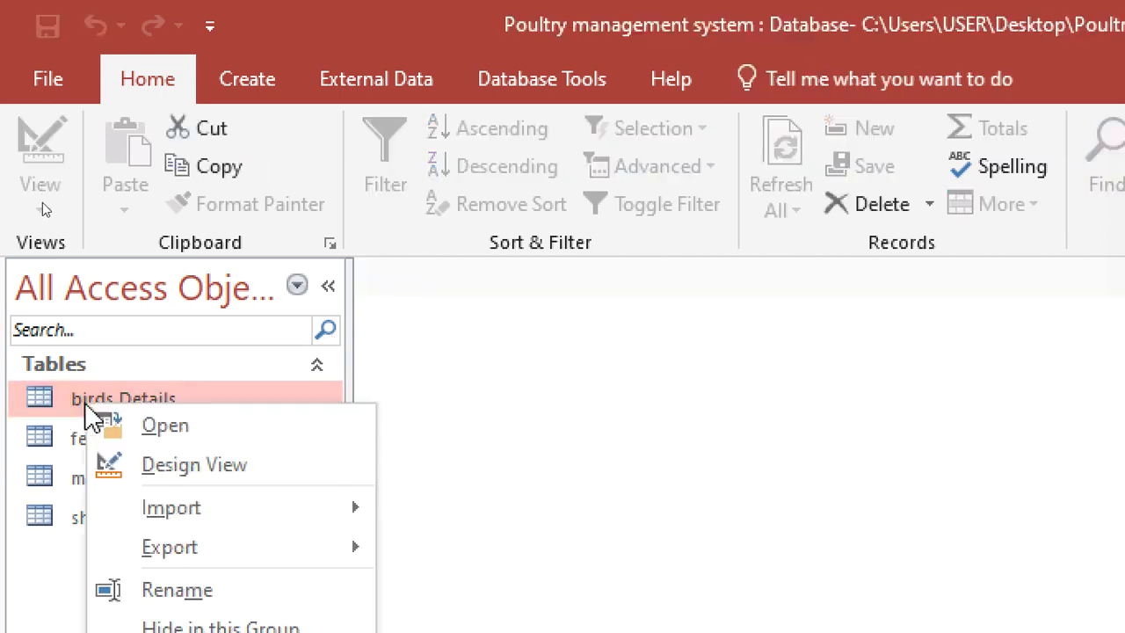
click(219, 472)
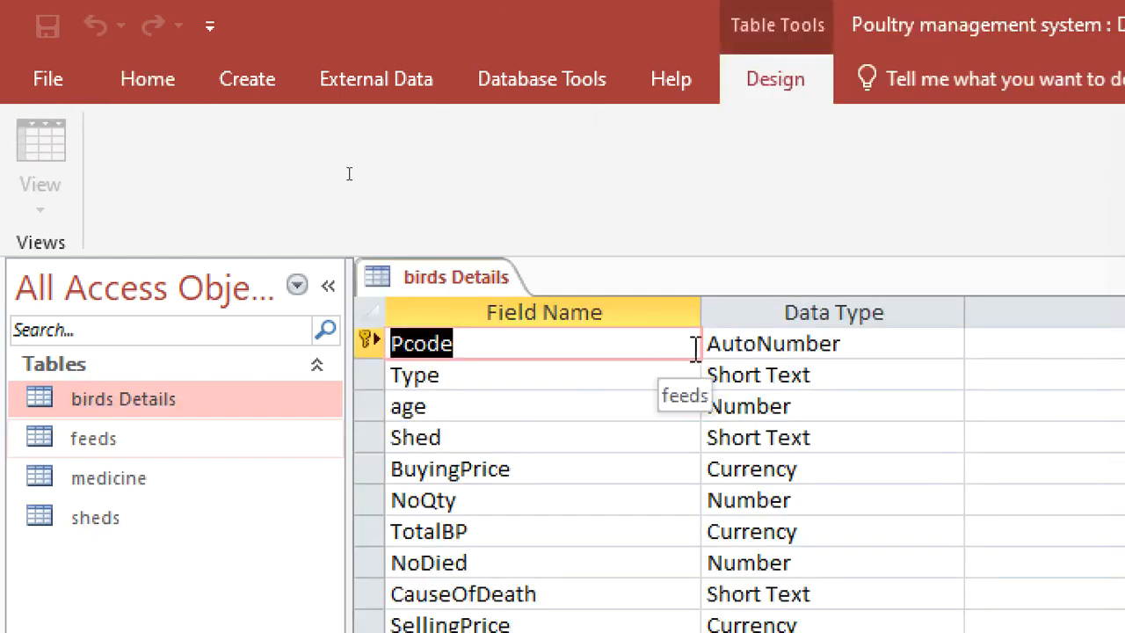
scroll(481, 191, down, 2)
scroll(481, 191, up, 2)
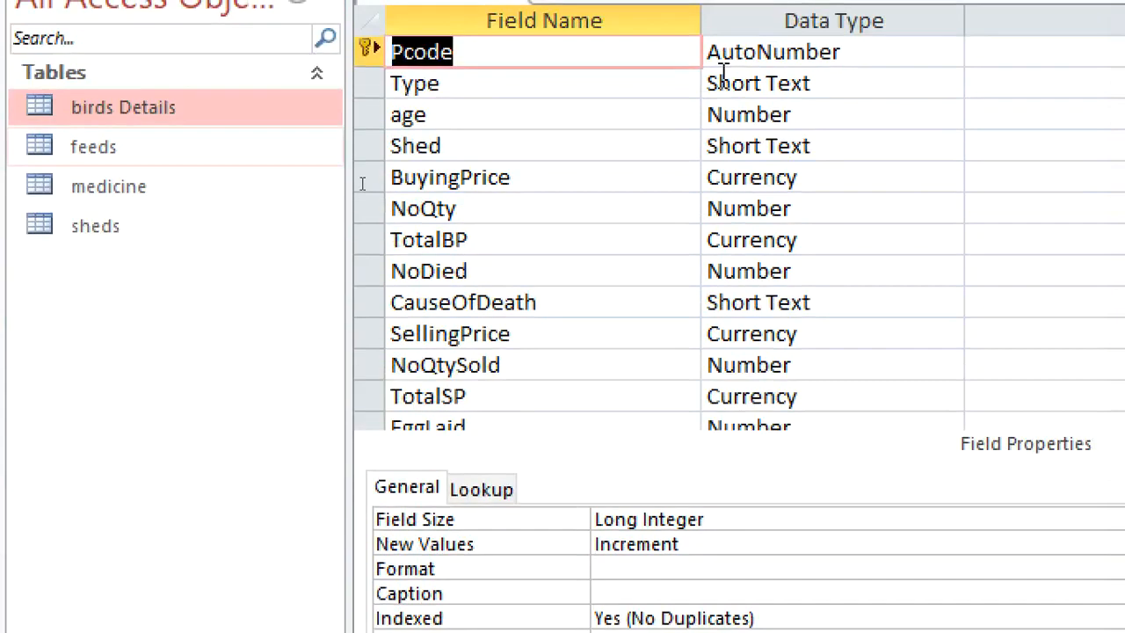
click(833, 42)
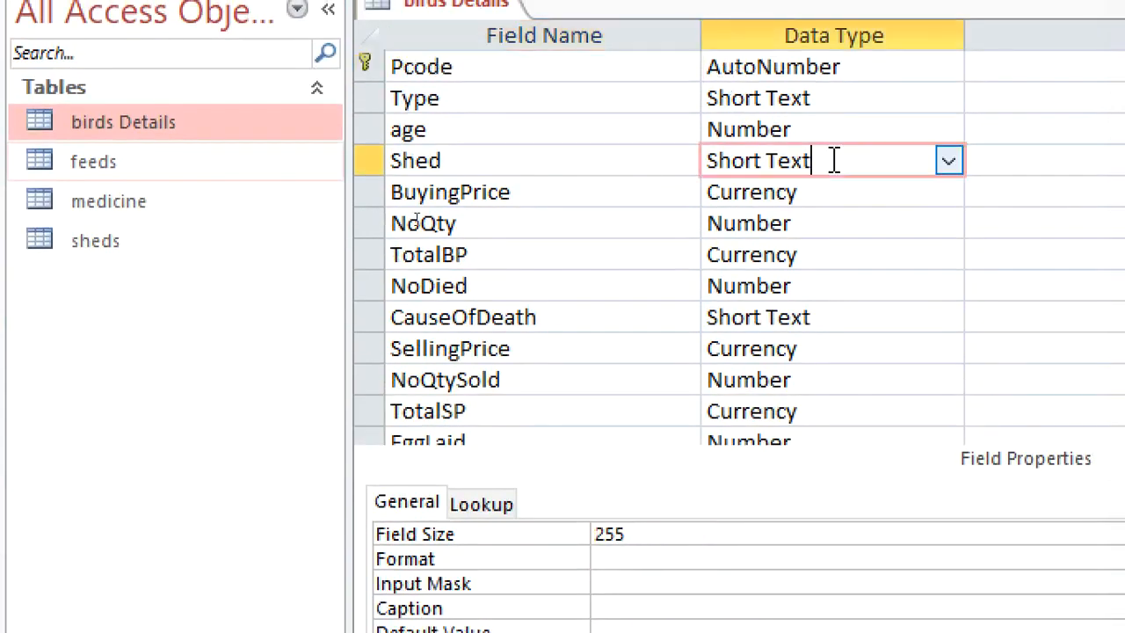
click(949, 161)
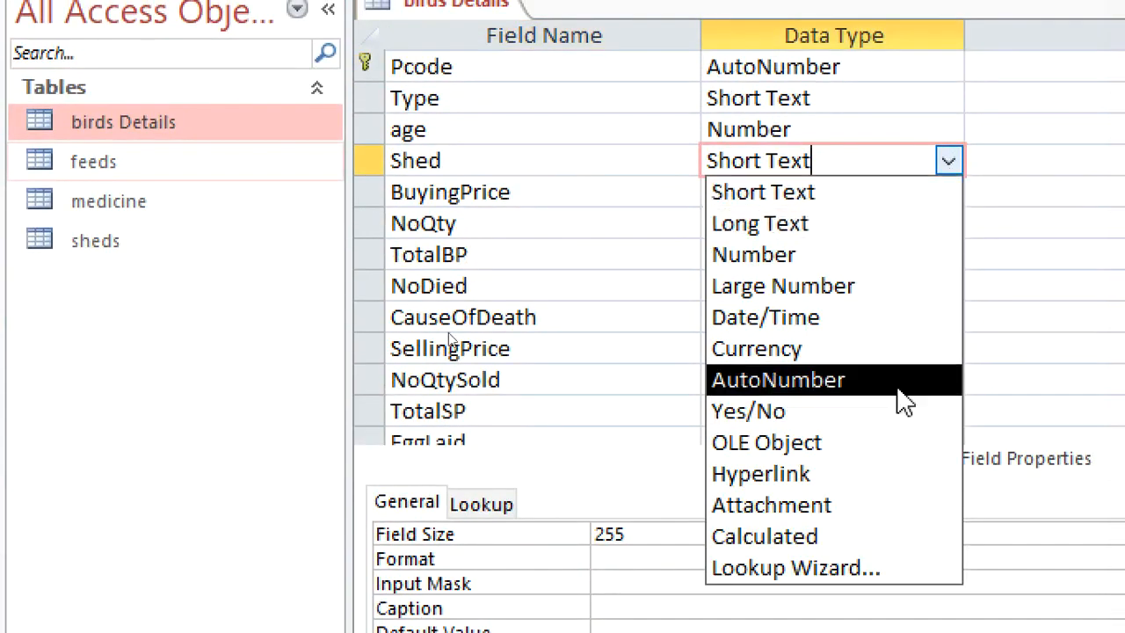
click(875, 565)
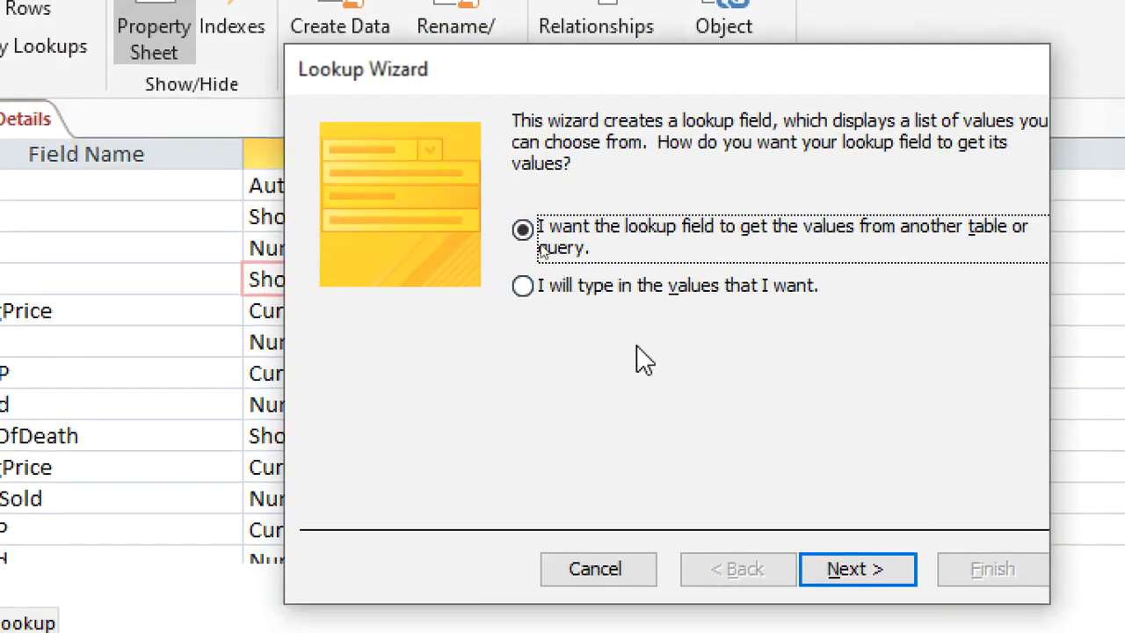
Base the birds Details Shed lookup on values from the sheds table, using its ShedName field.
click(522, 228)
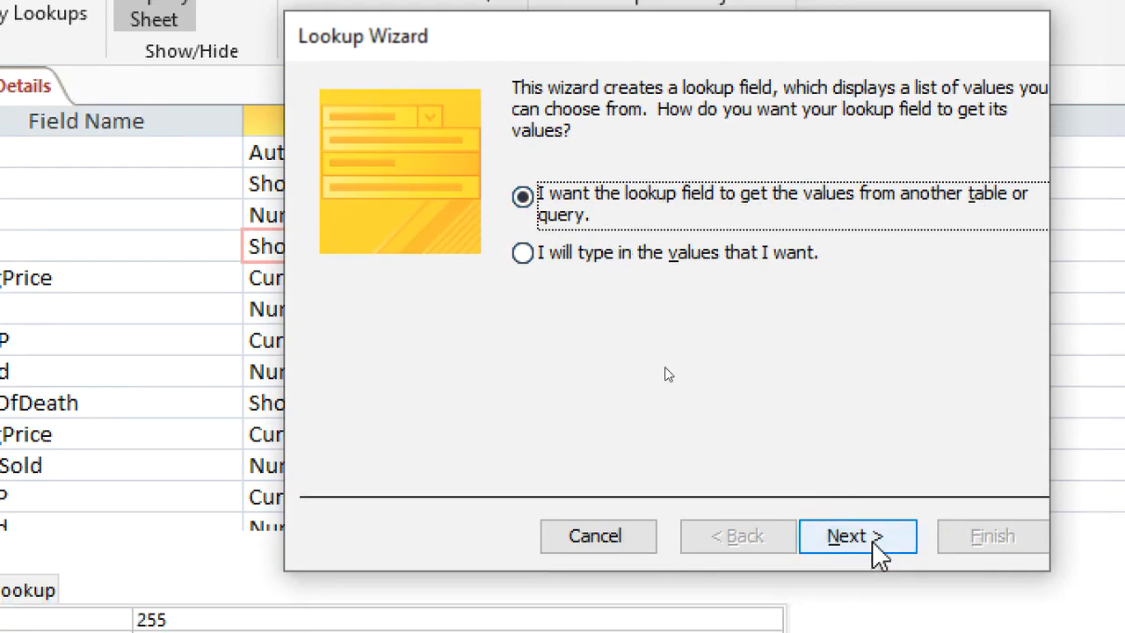
click(871, 571)
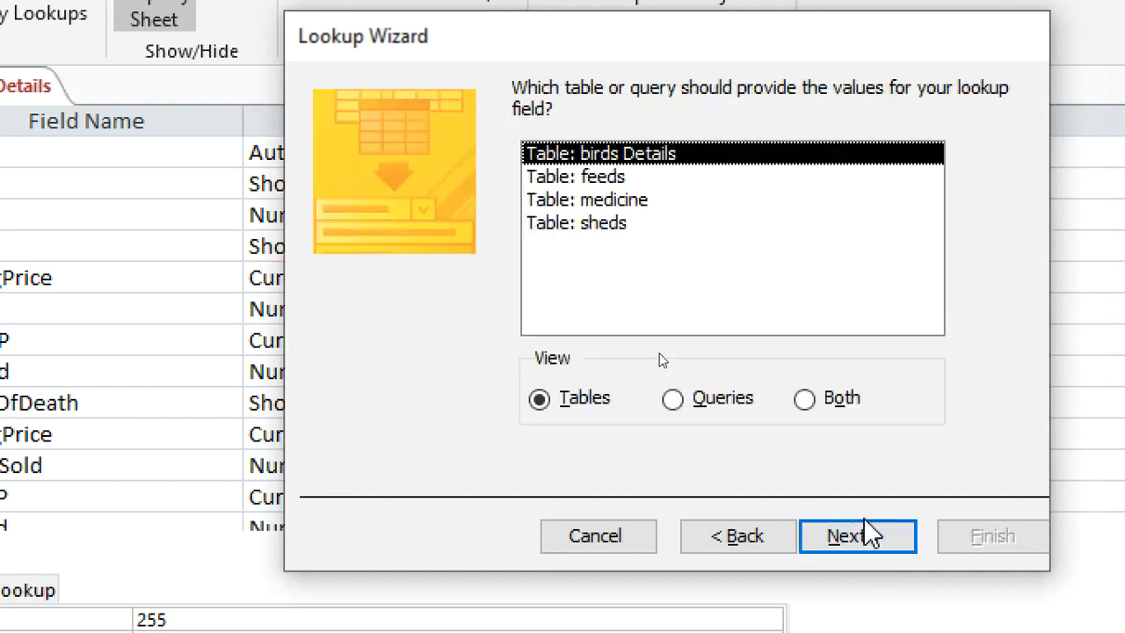
click(585, 225)
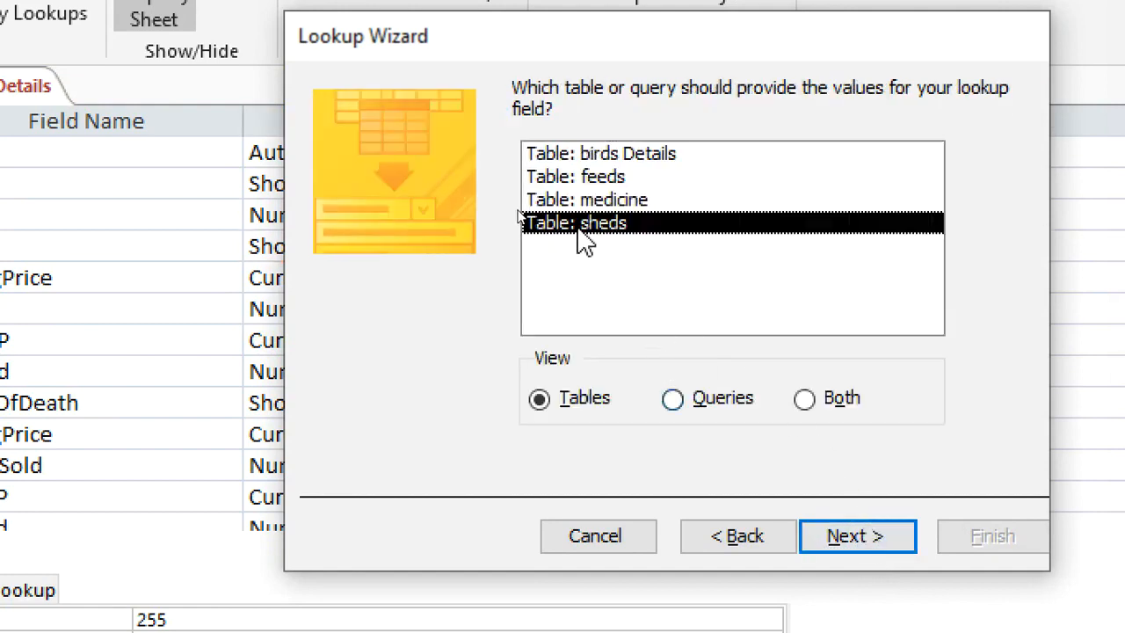
click(826, 543)
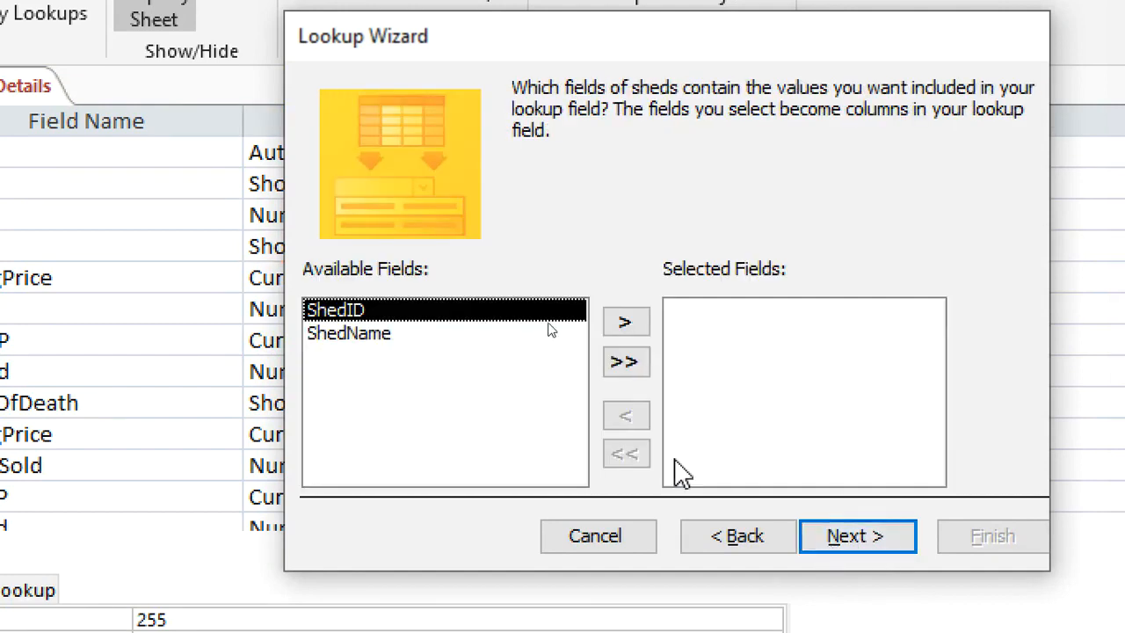
click(360, 341)
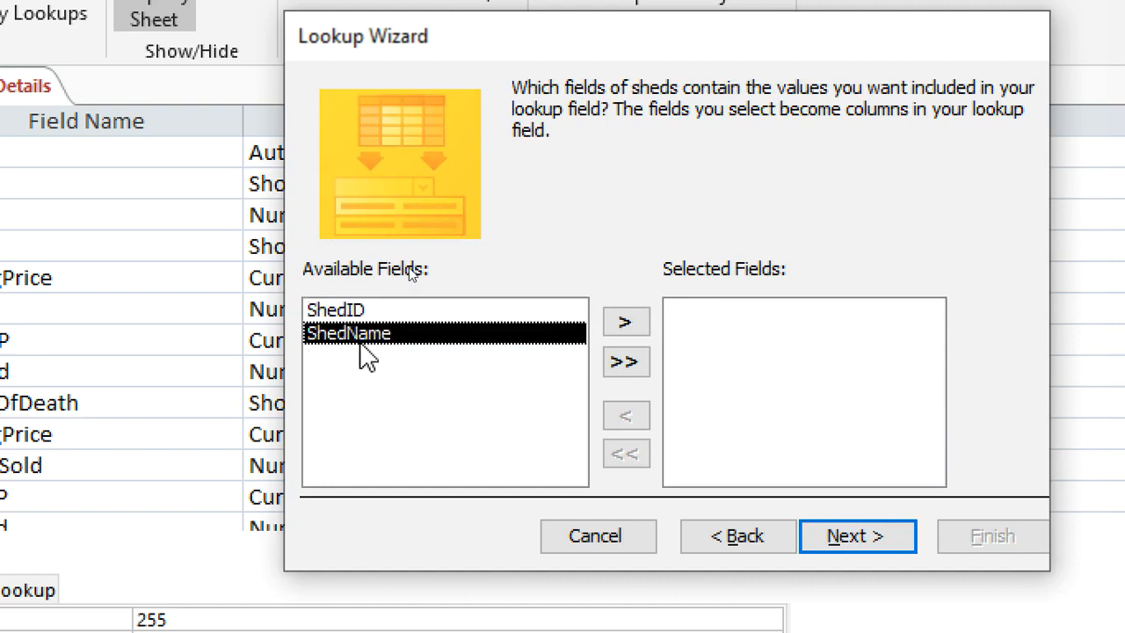
click(640, 326)
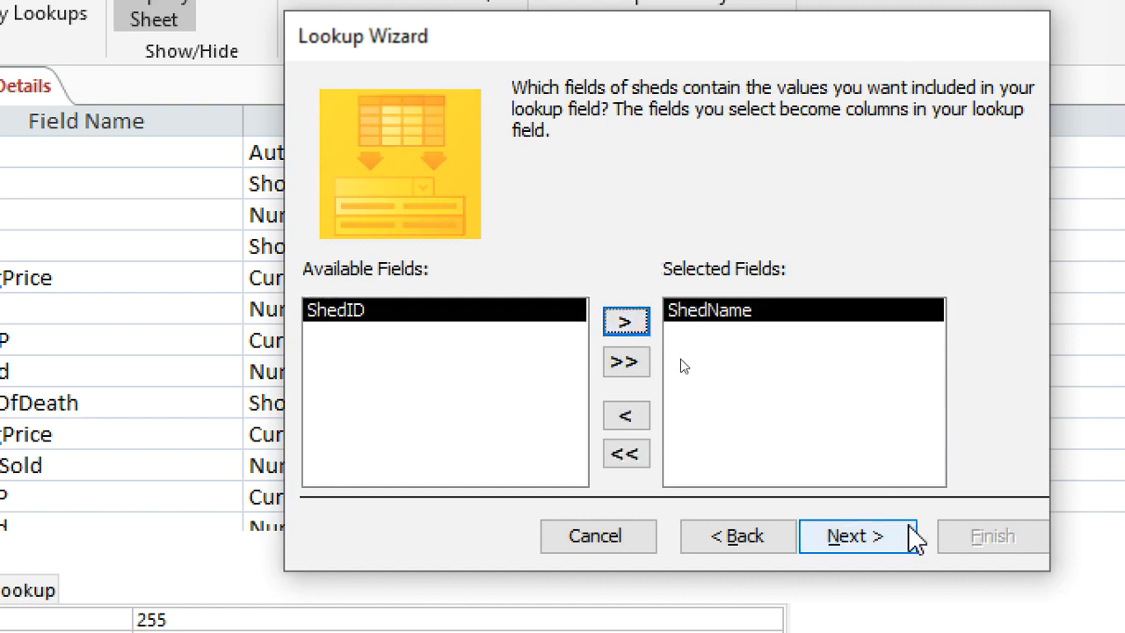
Finish the Shed lookup with no sort order and the key column hidden, save birds Details and close it.
click(870, 540)
click(856, 536)
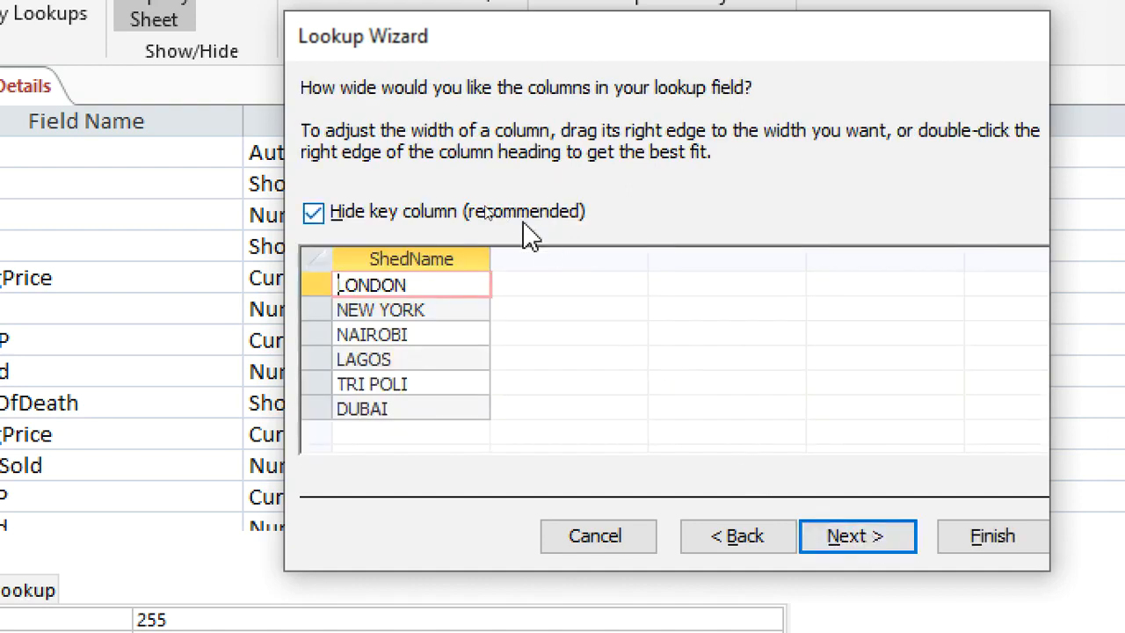
click(896, 536)
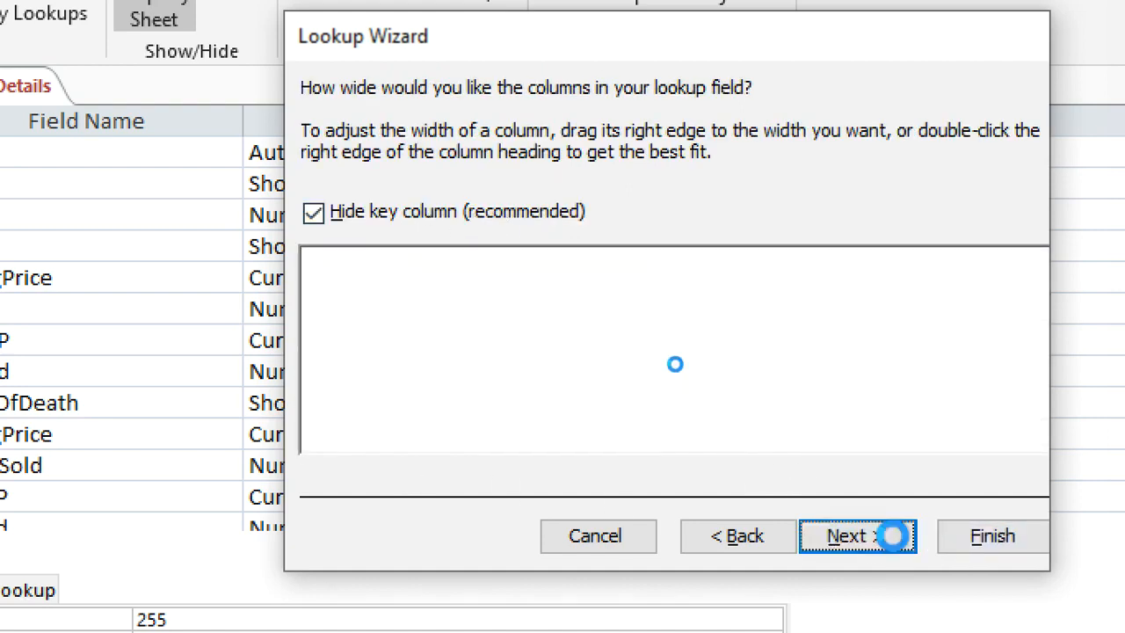
click(986, 545)
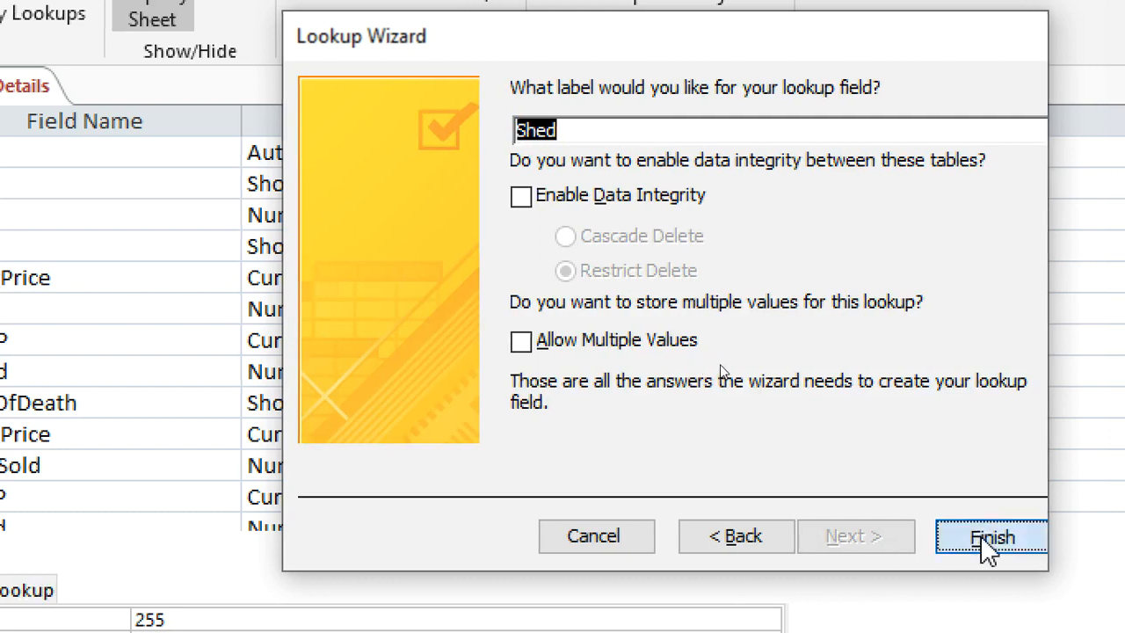
click(612, 522)
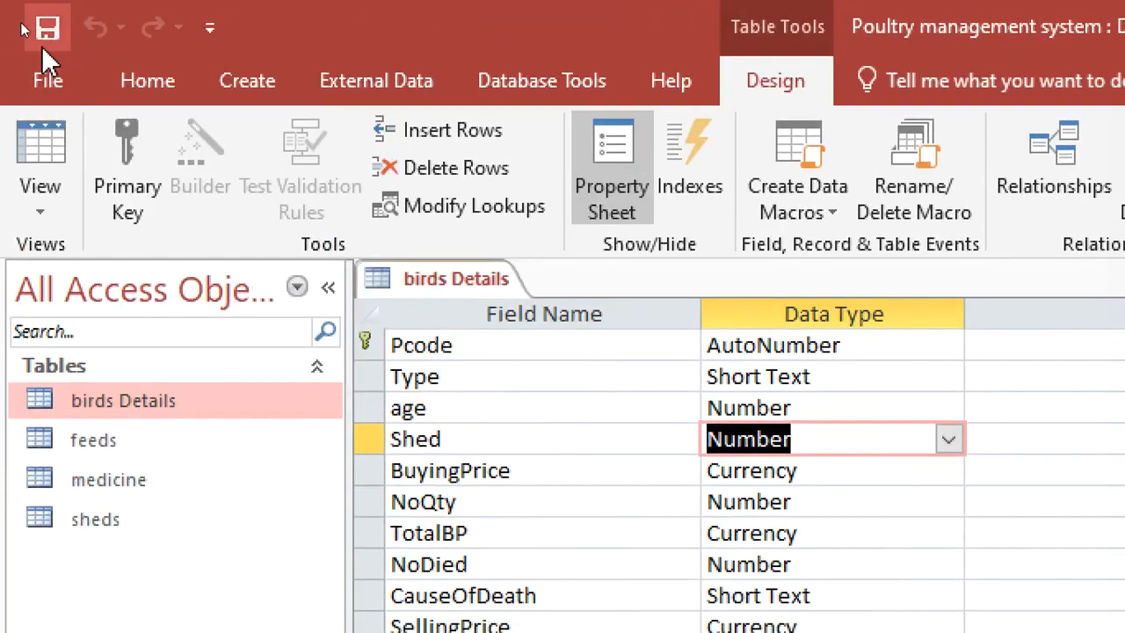
right_click(448, 281)
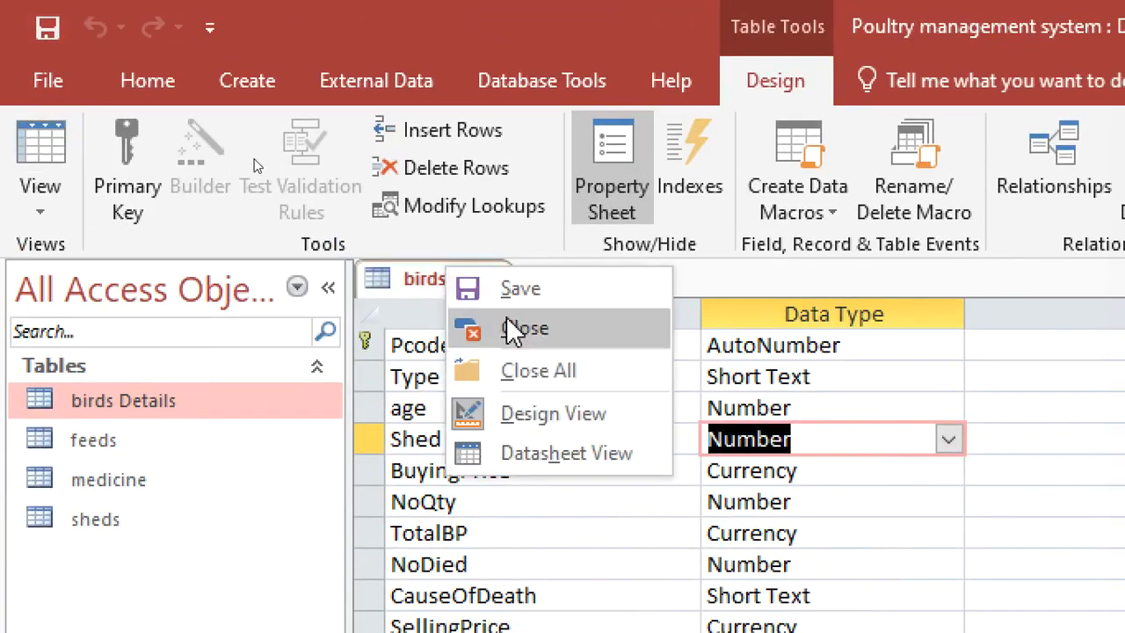
click(512, 326)
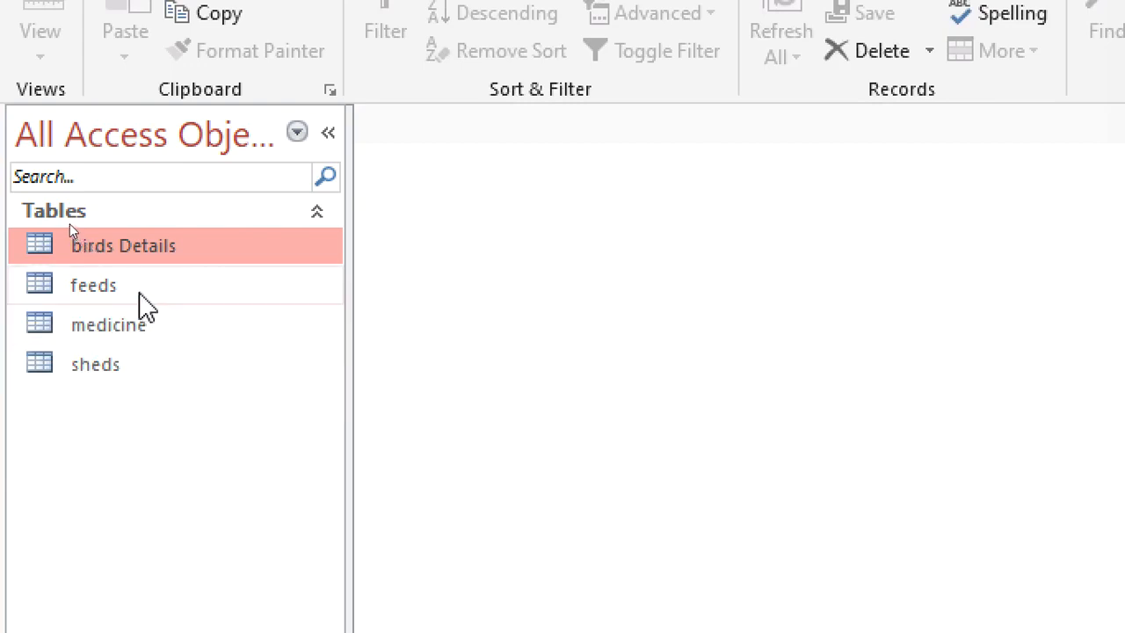
Open the feeds table in design view and start the Lookup Wizard for its Shed field's data type.
double_click(138, 289)
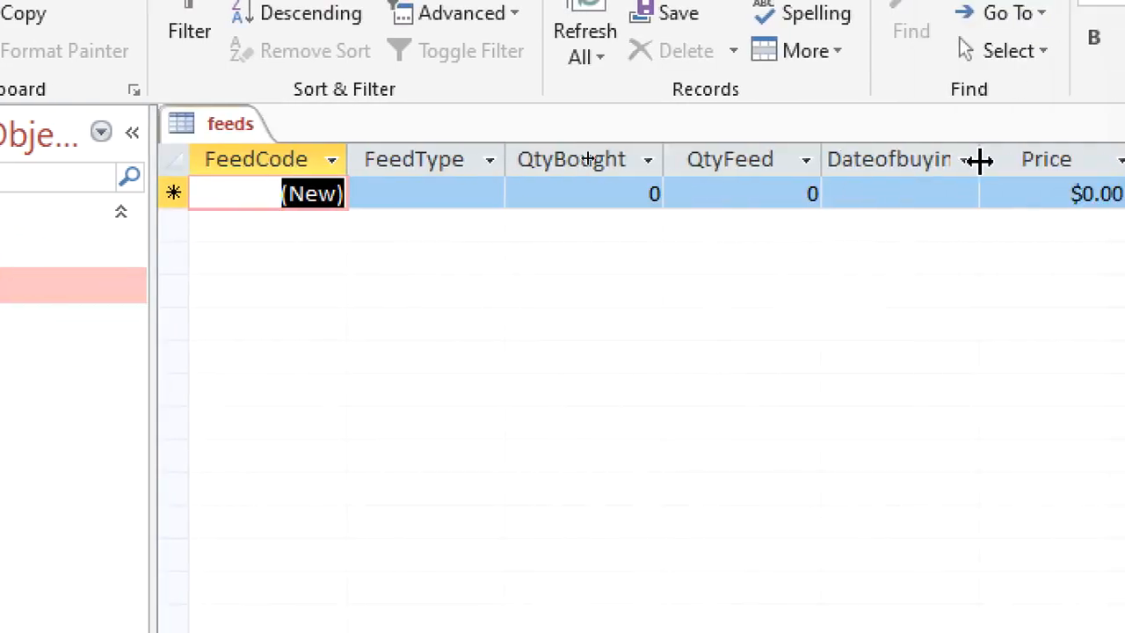
right_click(425, 129)
click(317, 268)
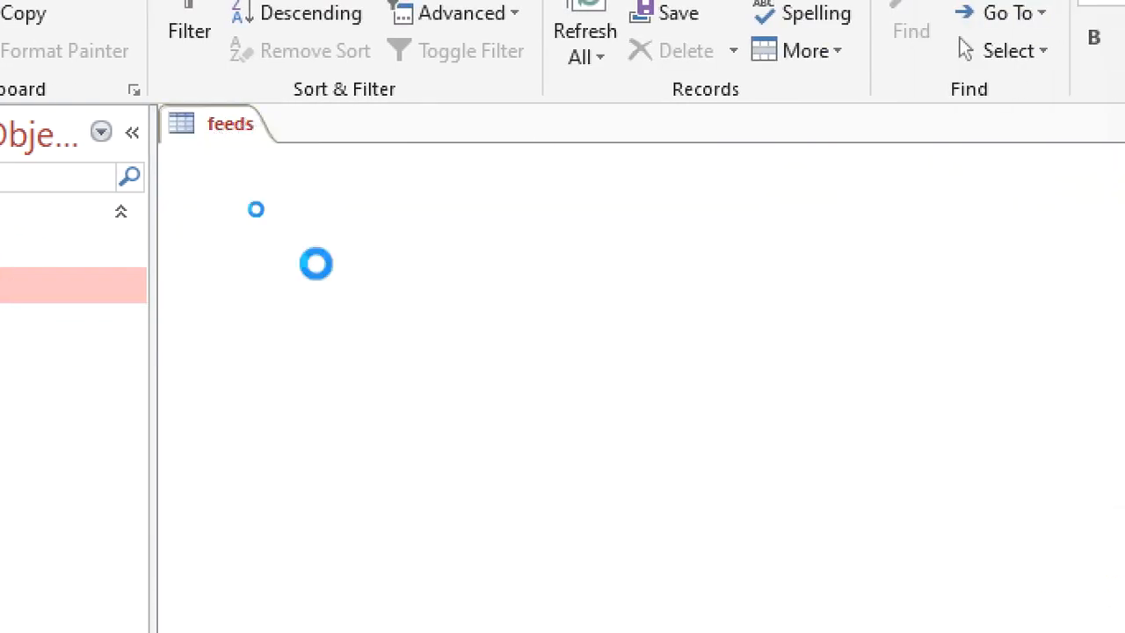
click(278, 410)
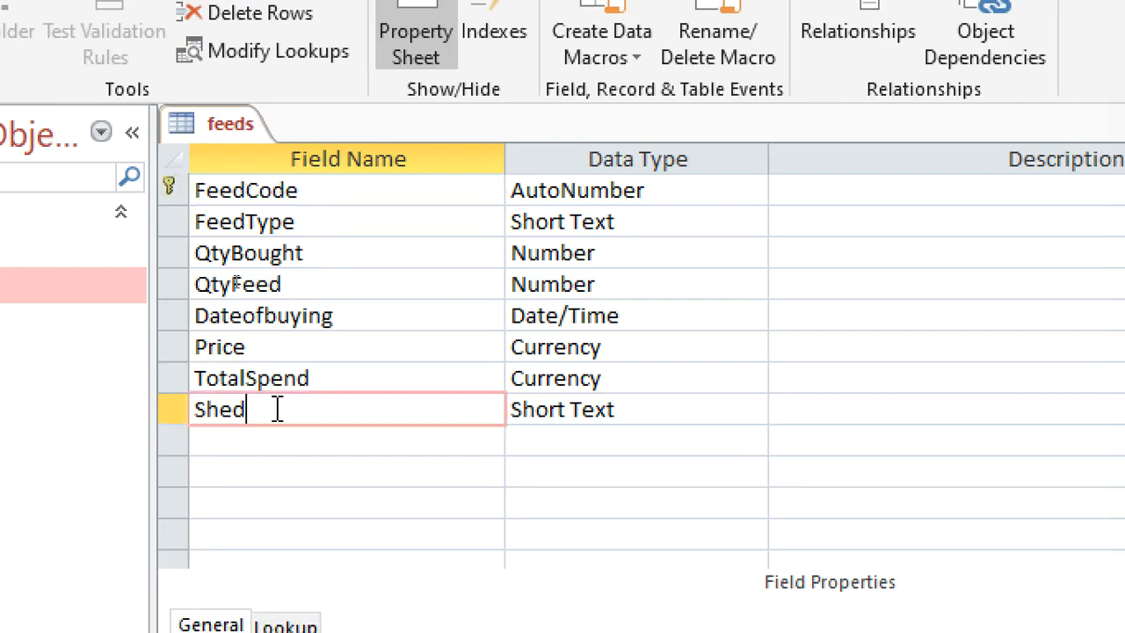
click(620, 410)
click(752, 410)
click(666, 571)
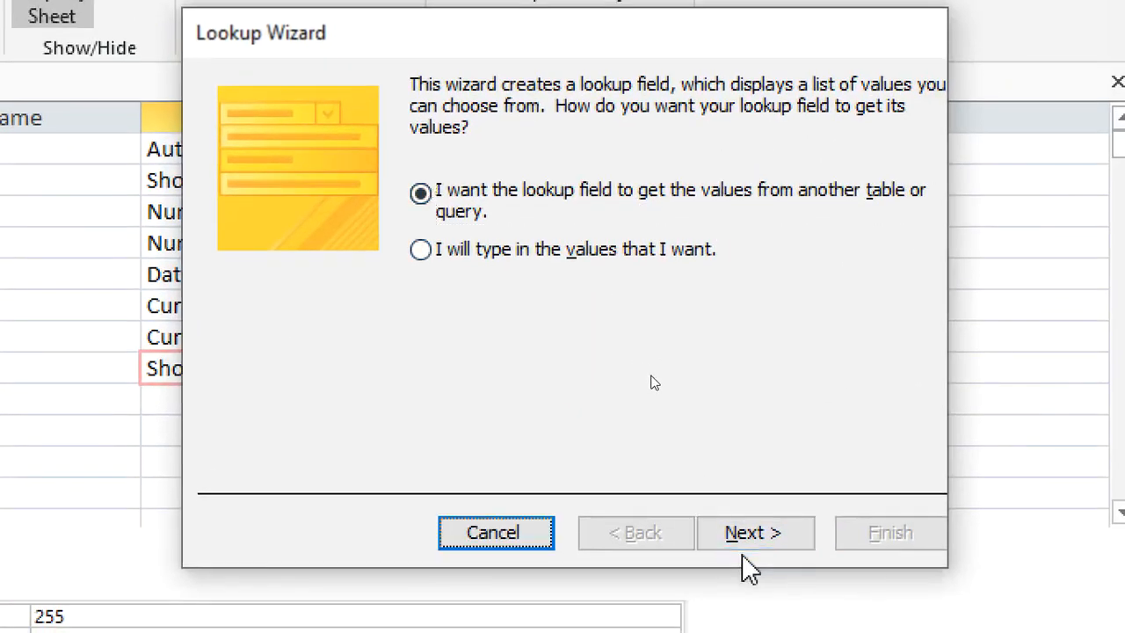
Base the feeds Shed lookup on values from the sheds table, using its ShedName field.
click(935, 524)
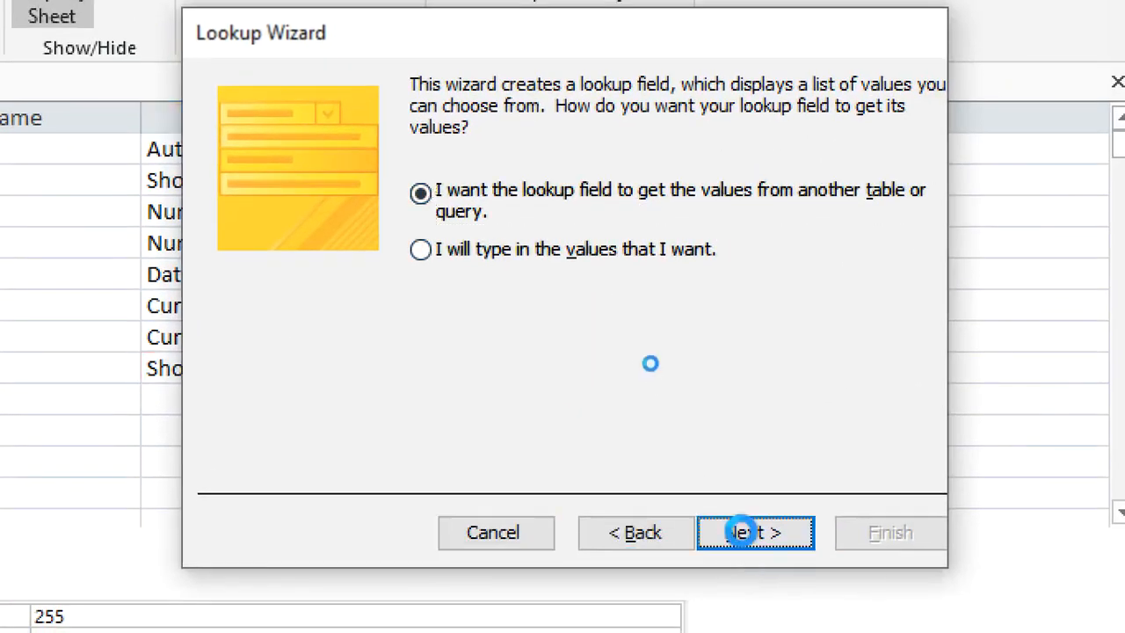
click(497, 222)
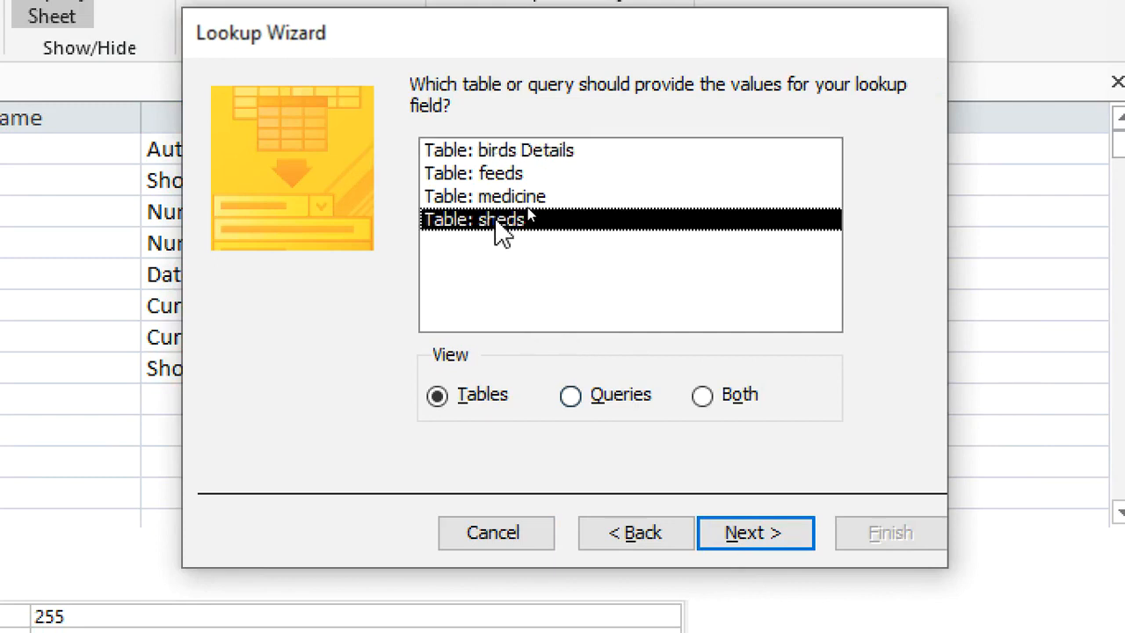
click(761, 534)
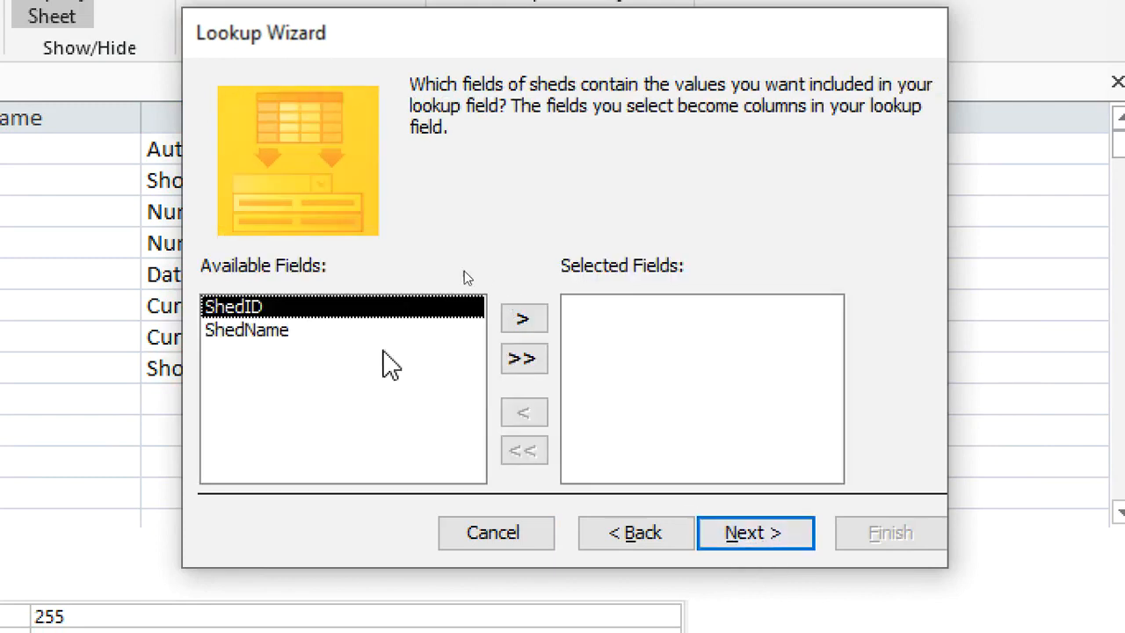
click(279, 331)
click(524, 319)
Finish the feeds Shed lookup with the default sorting, column width and label, save the table and close it.
click(754, 531)
click(755, 533)
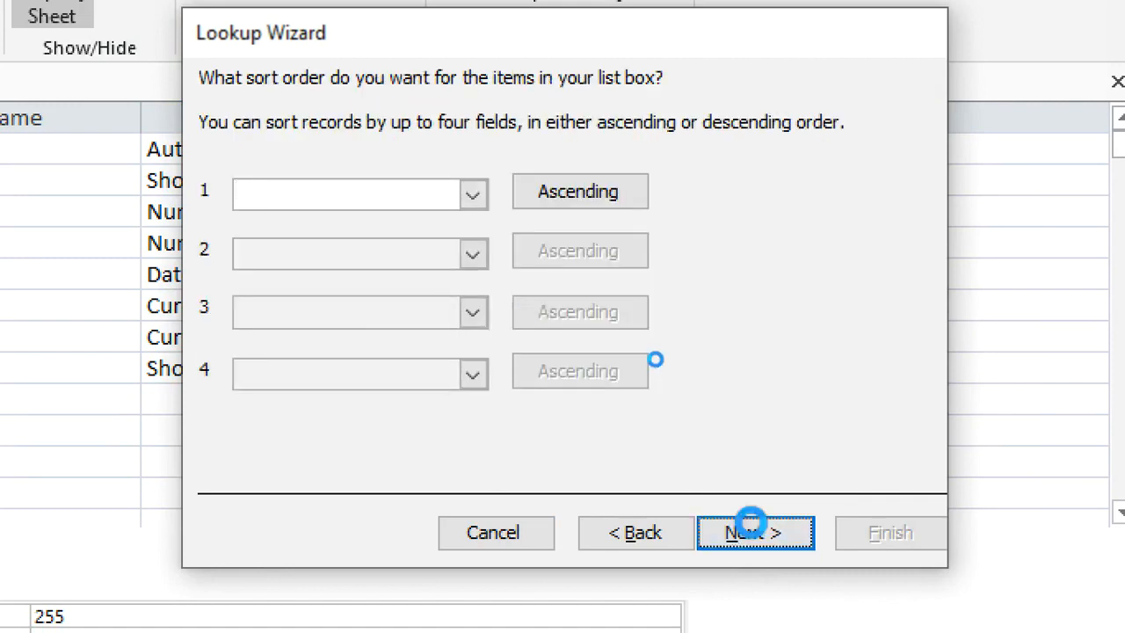
click(756, 533)
click(870, 530)
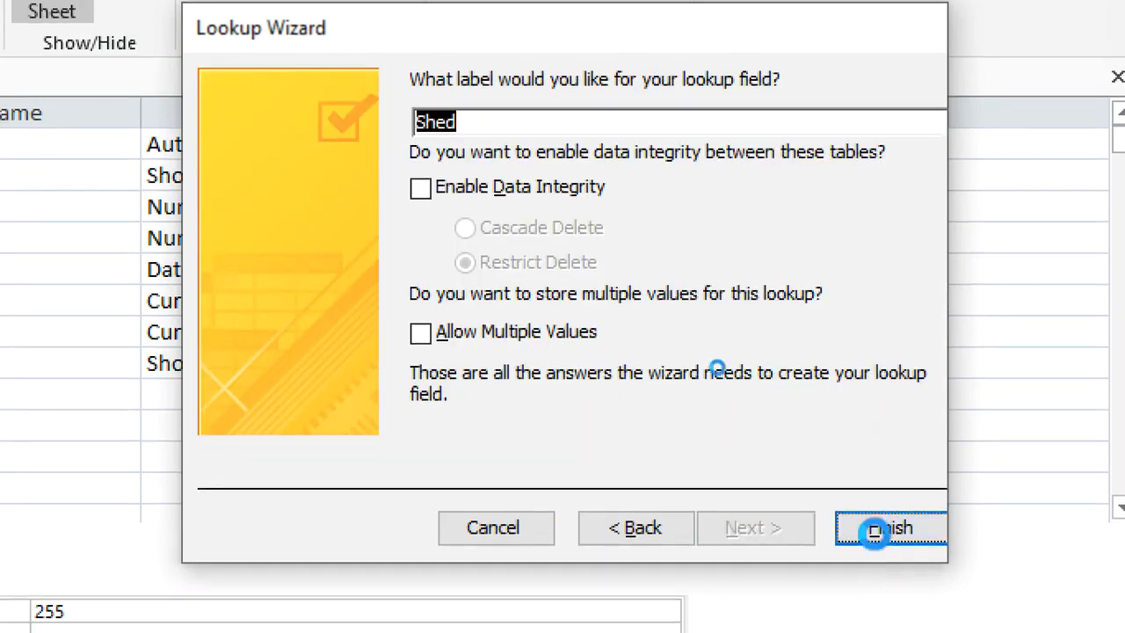
click(529, 507)
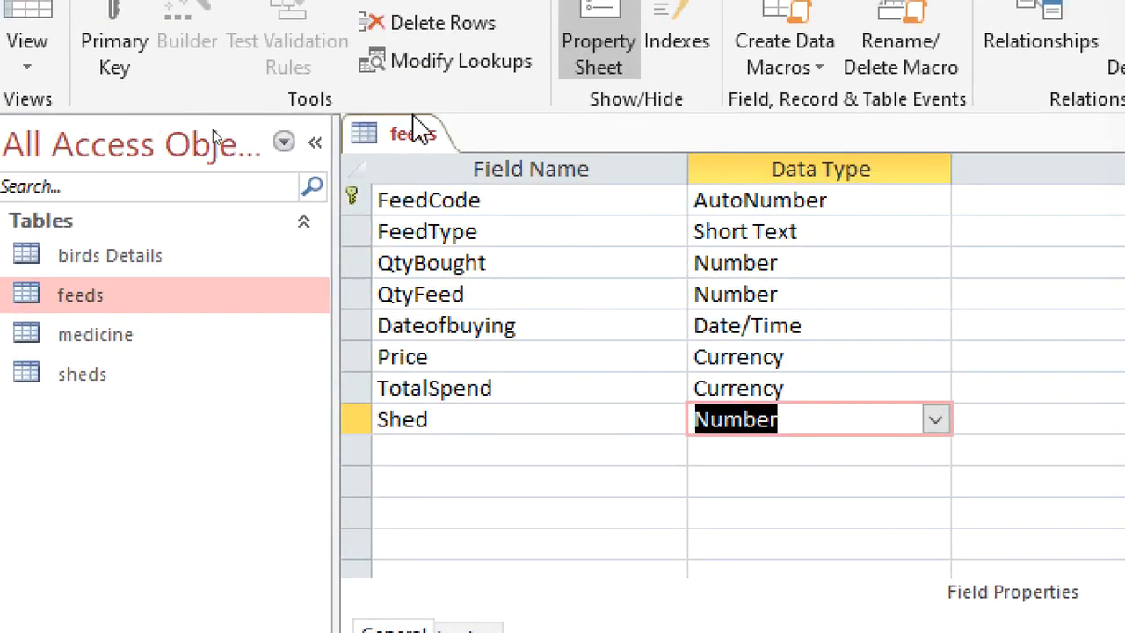
right_click(420, 130)
click(477, 182)
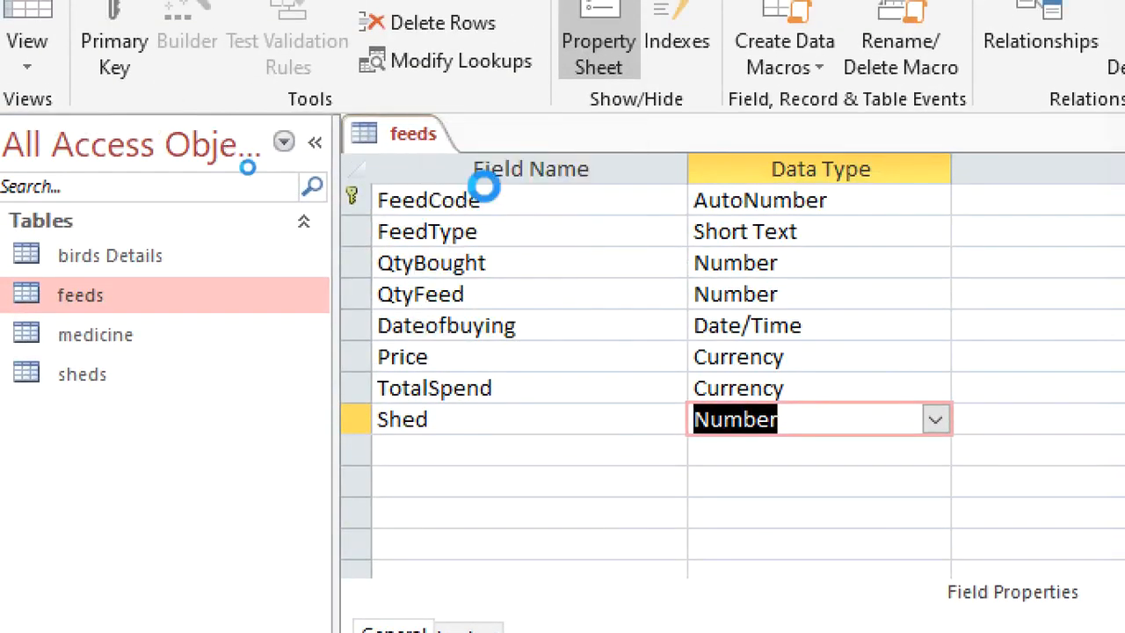
Open the medicine table in design view and start the Lookup Wizard for its Shed field's data type.
click(151, 339)
double_click(162, 339)
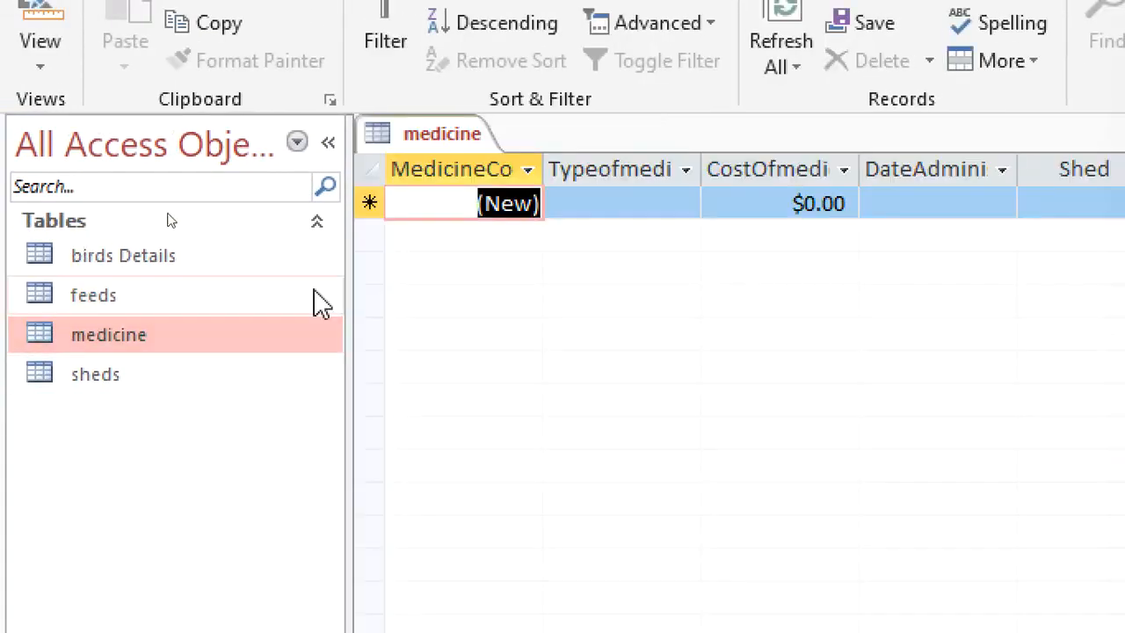
right_click(445, 135)
click(569, 272)
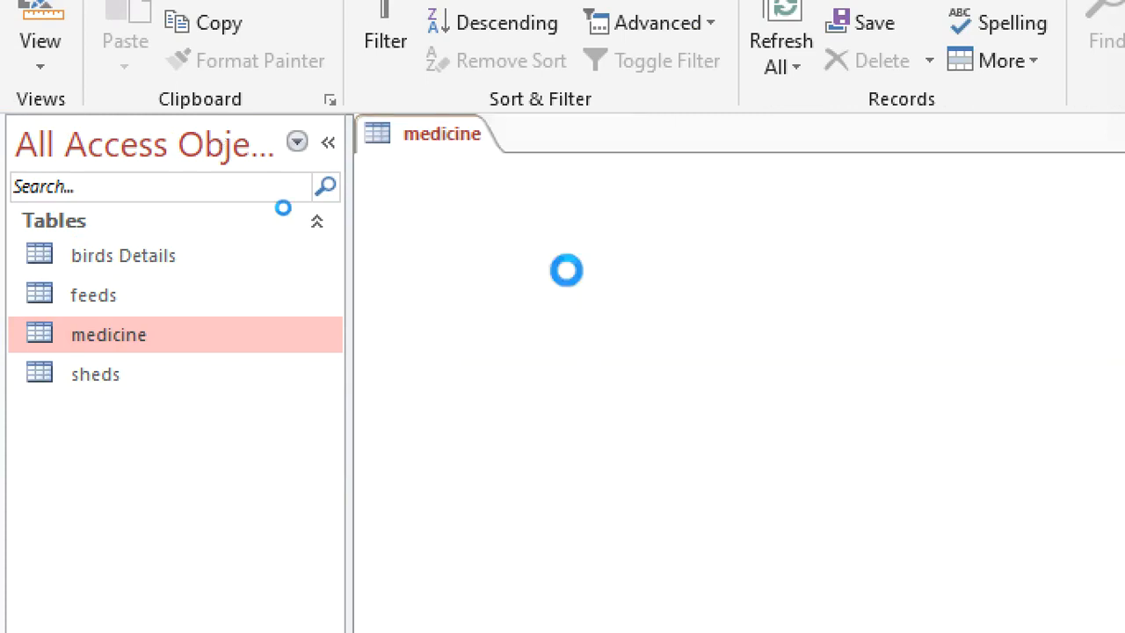
click(861, 324)
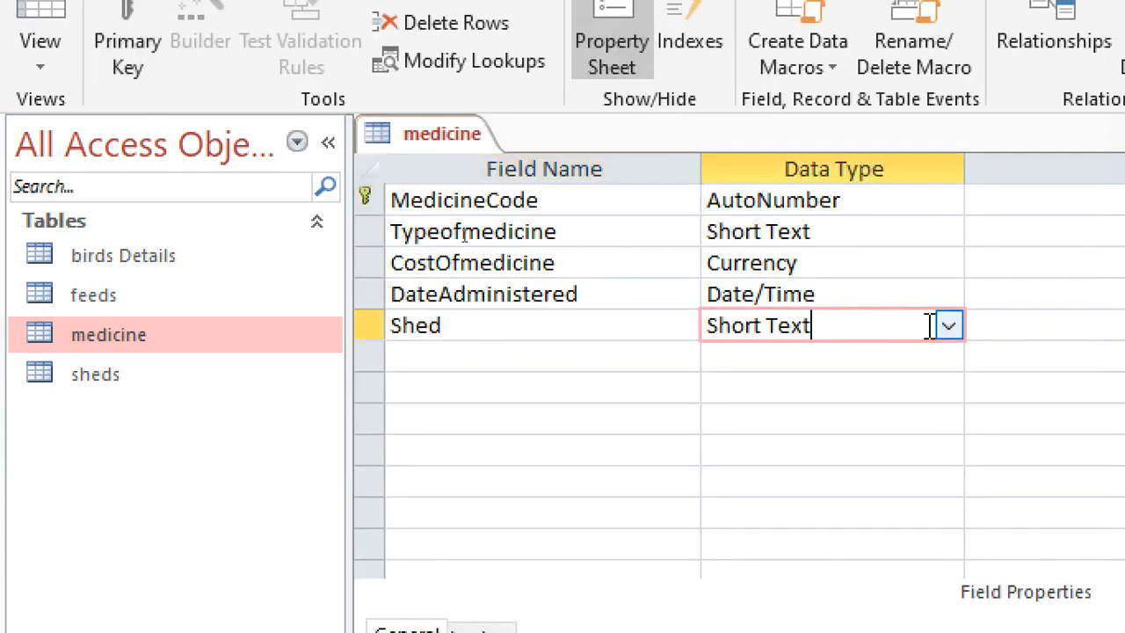
click(947, 324)
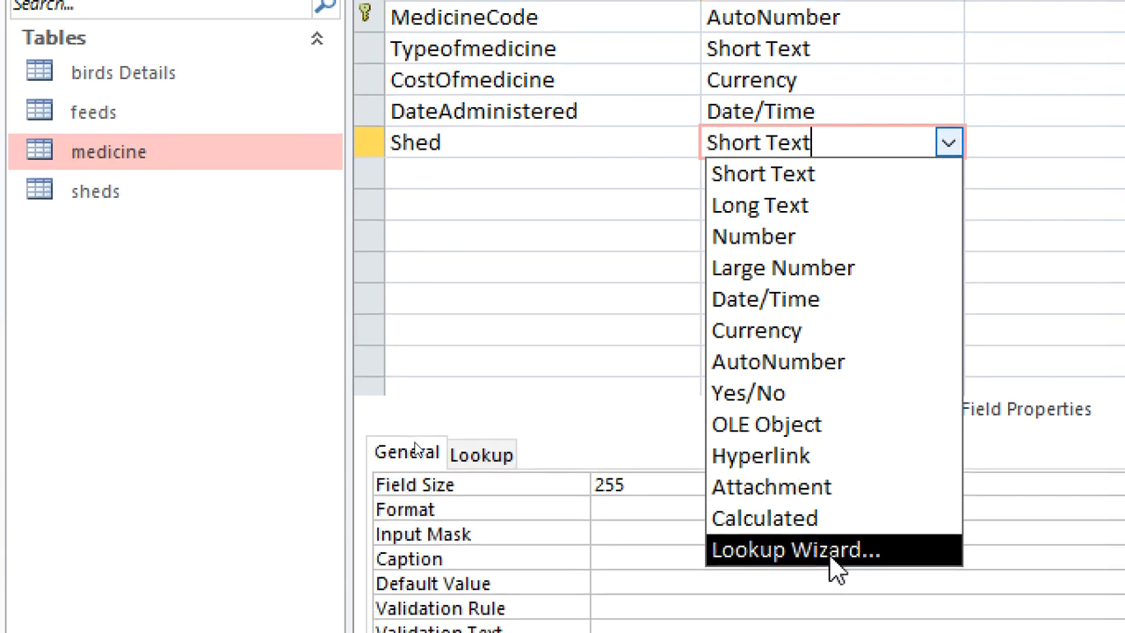
click(826, 612)
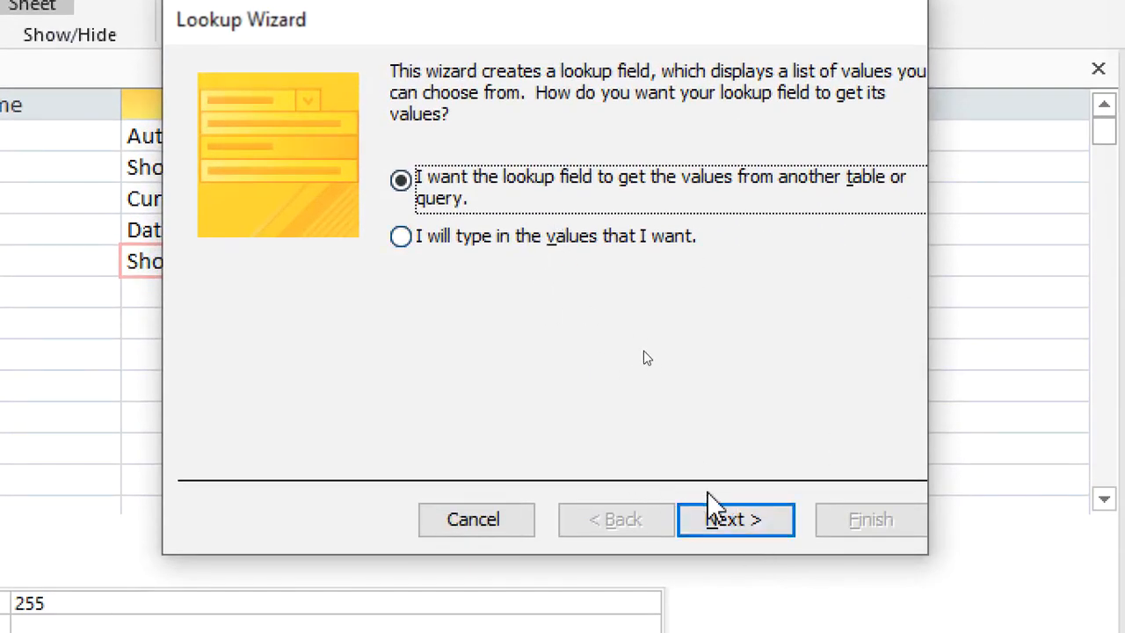
Base the medicine Shed lookup on values from the sheds table, using its ShedName field.
click(720, 508)
click(475, 209)
click(733, 517)
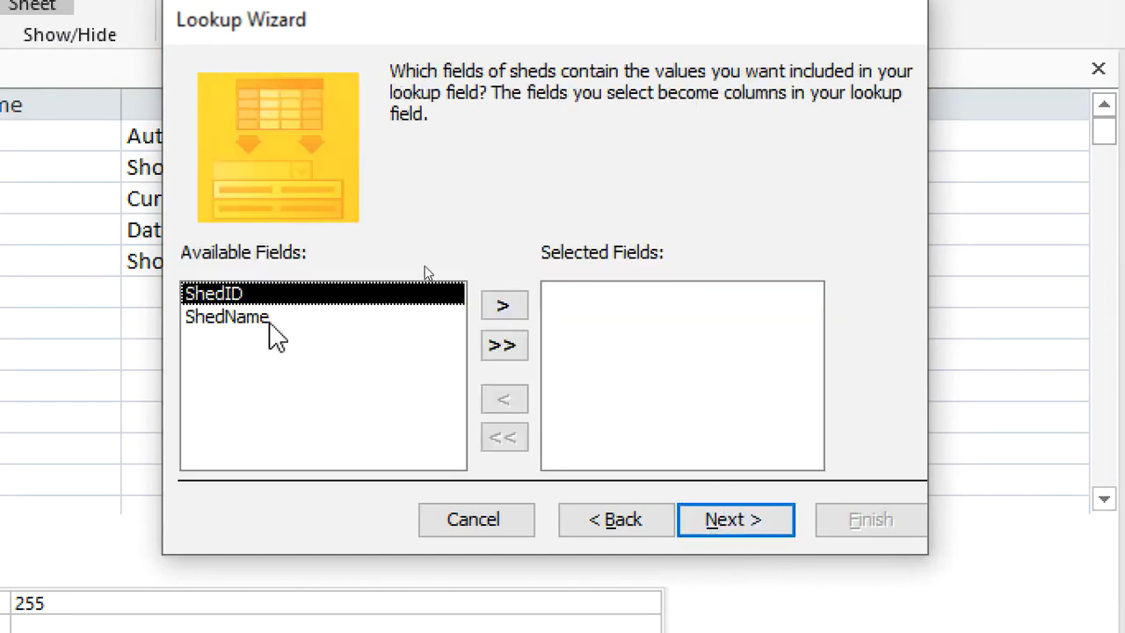
click(234, 321)
click(501, 305)
Finish the medicine Shed lookup with no sort order and the key column hidden, save the table and close it.
click(747, 522)
click(747, 520)
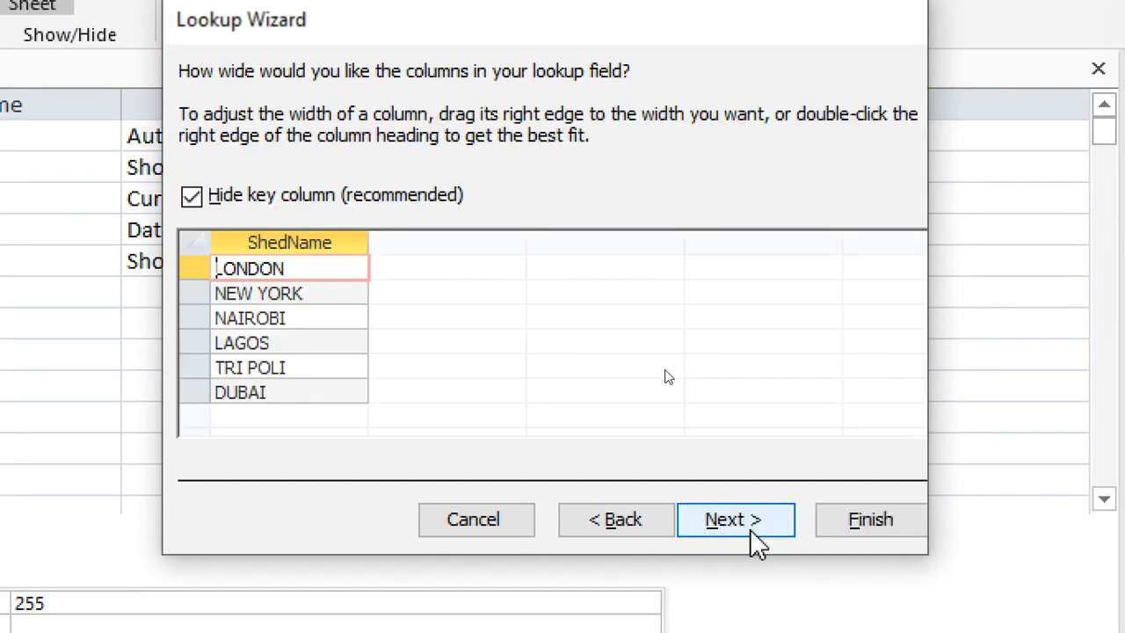
click(874, 524)
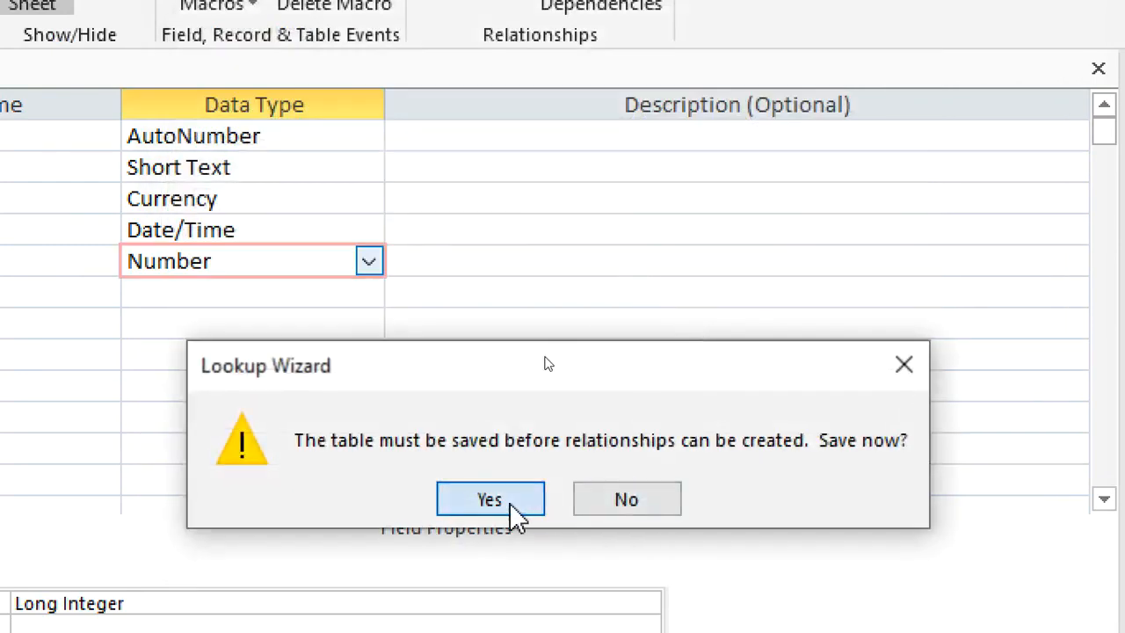
click(509, 505)
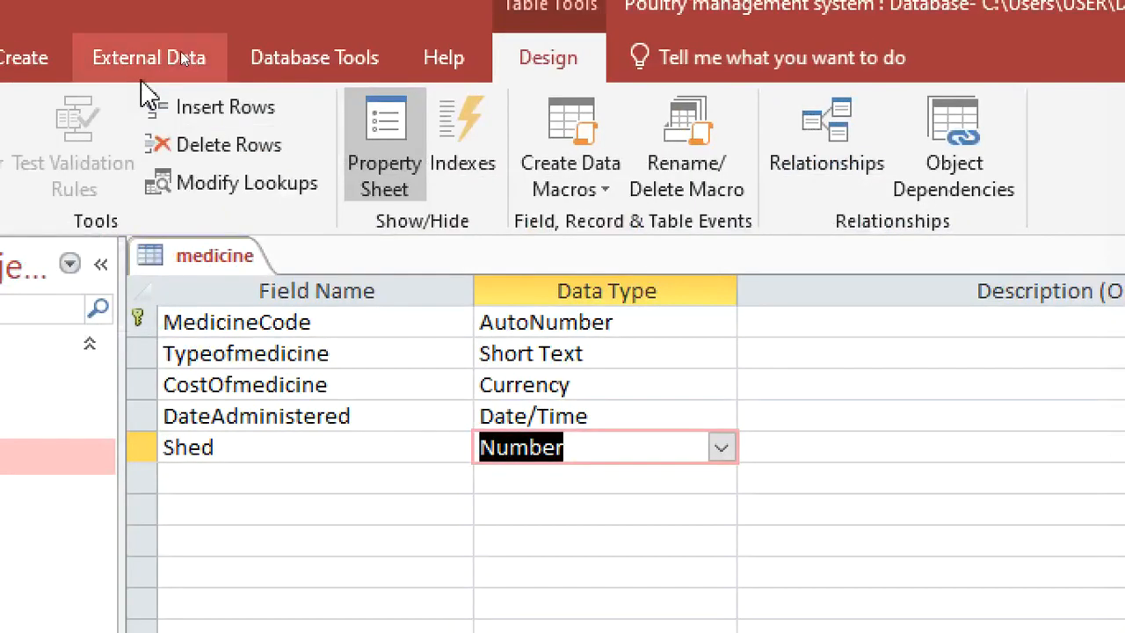
right_click(209, 253)
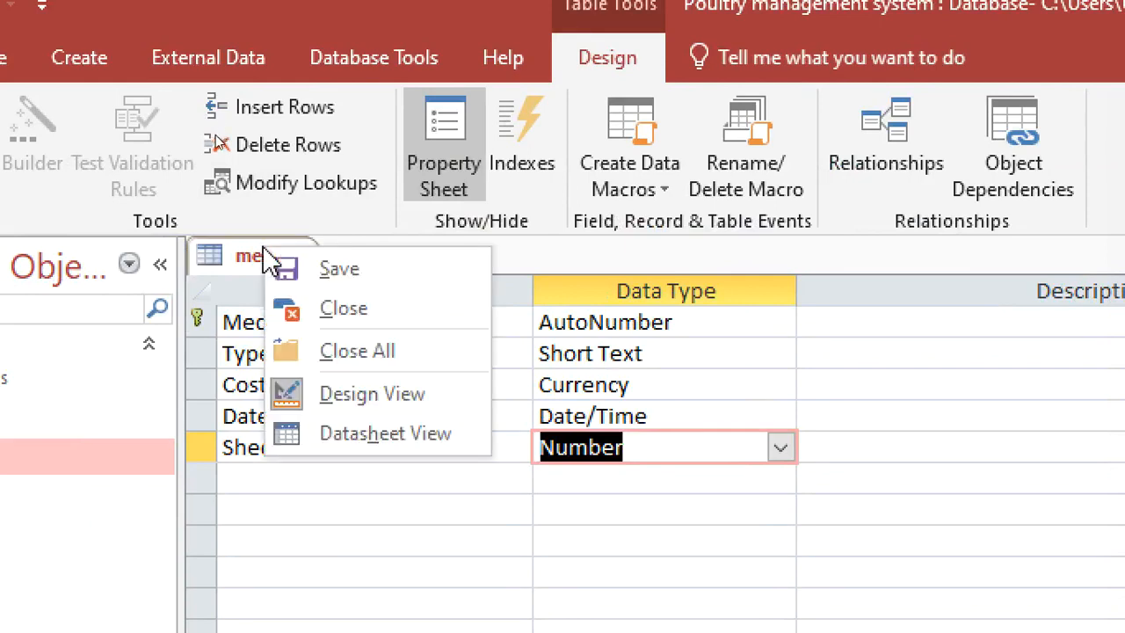
click(342, 273)
right_click(290, 264)
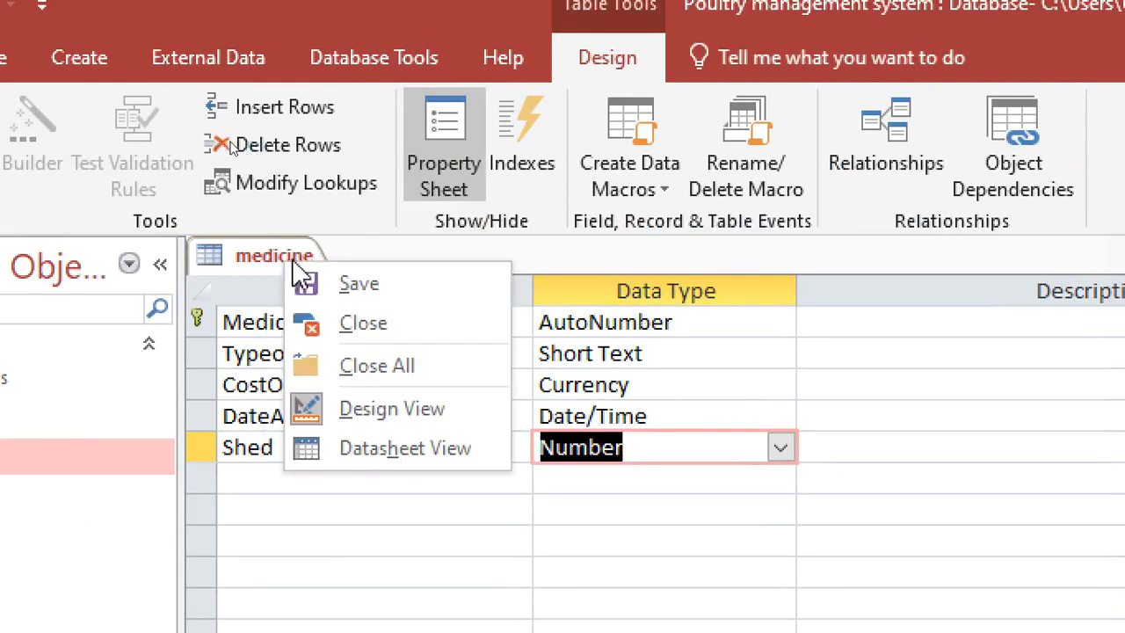
click(387, 364)
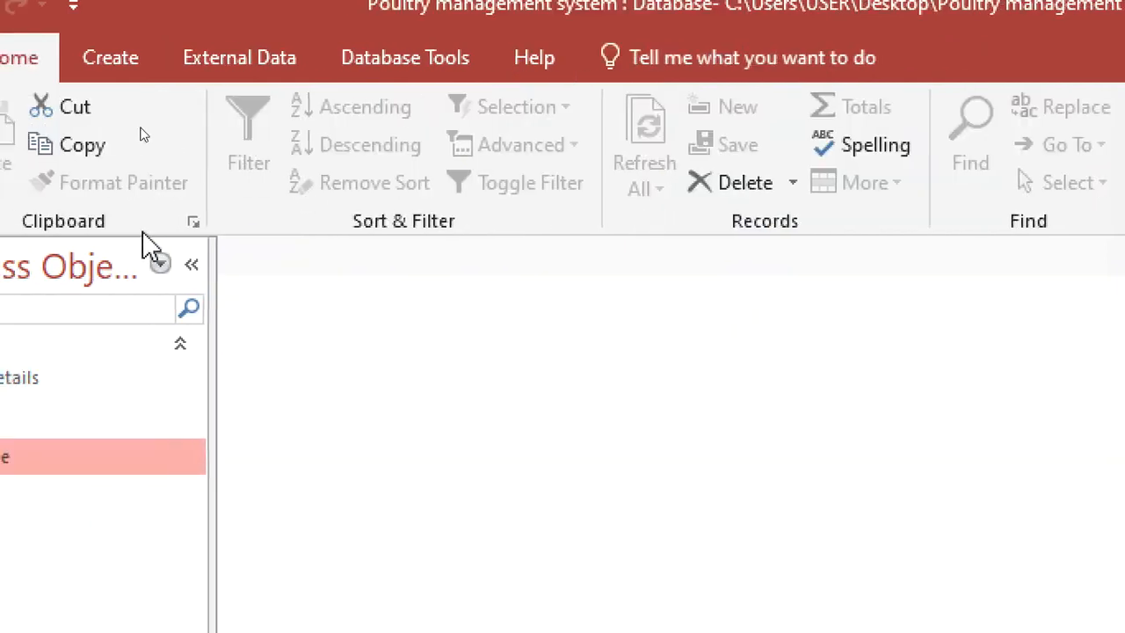
Open the Relationships window and remove the medicine, feeds and birds Details tables from the layout.
click(391, 60)
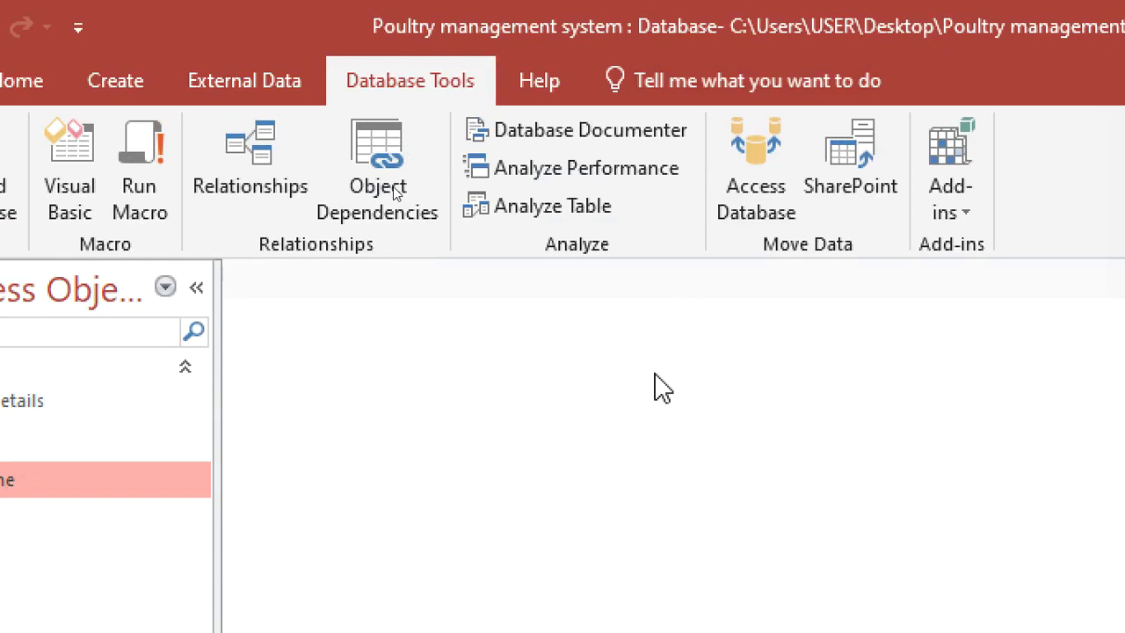
click(264, 155)
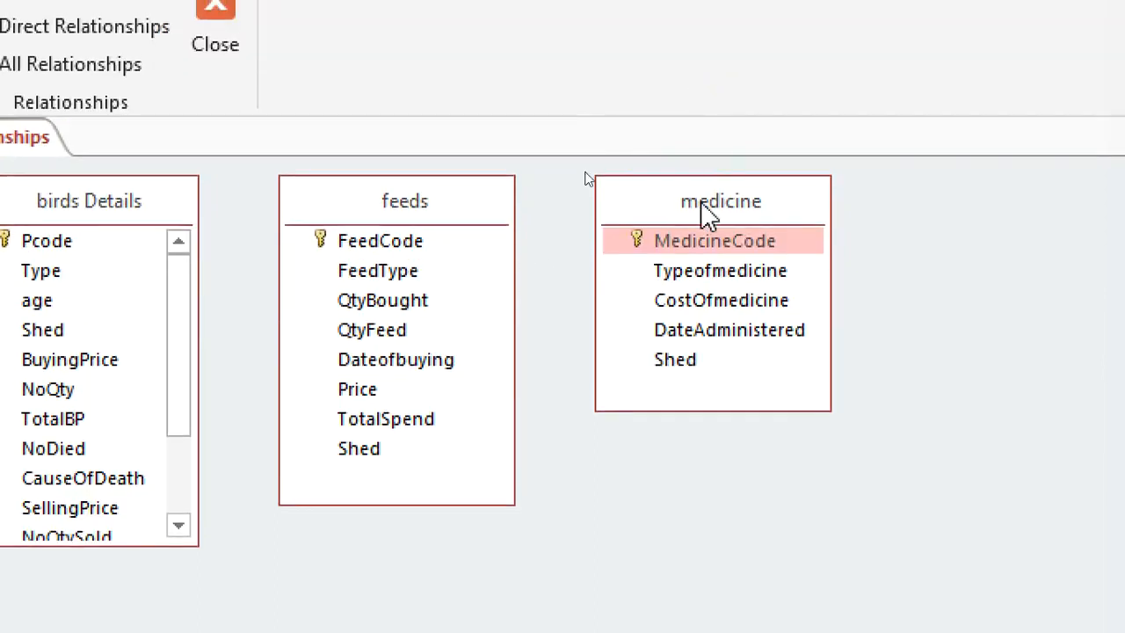
key(Delete)
click(413, 203)
key(Delete)
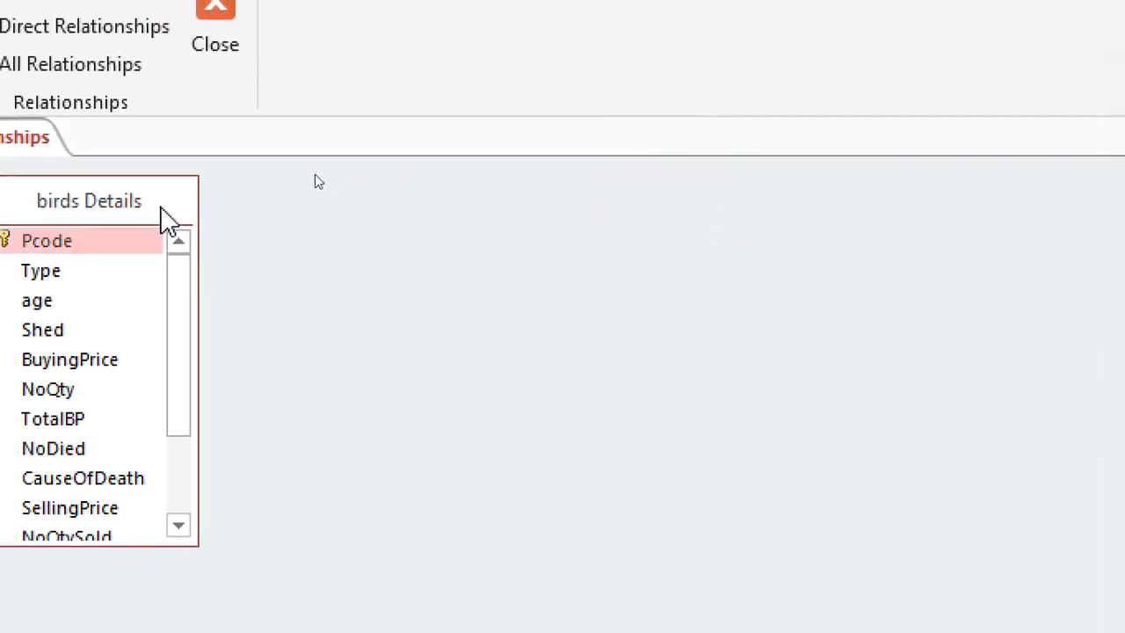
click(141, 199)
key(Delete)
Add the birds Details, feeds, medicine and sheds tables to the relationships layout.
right_click(311, 242)
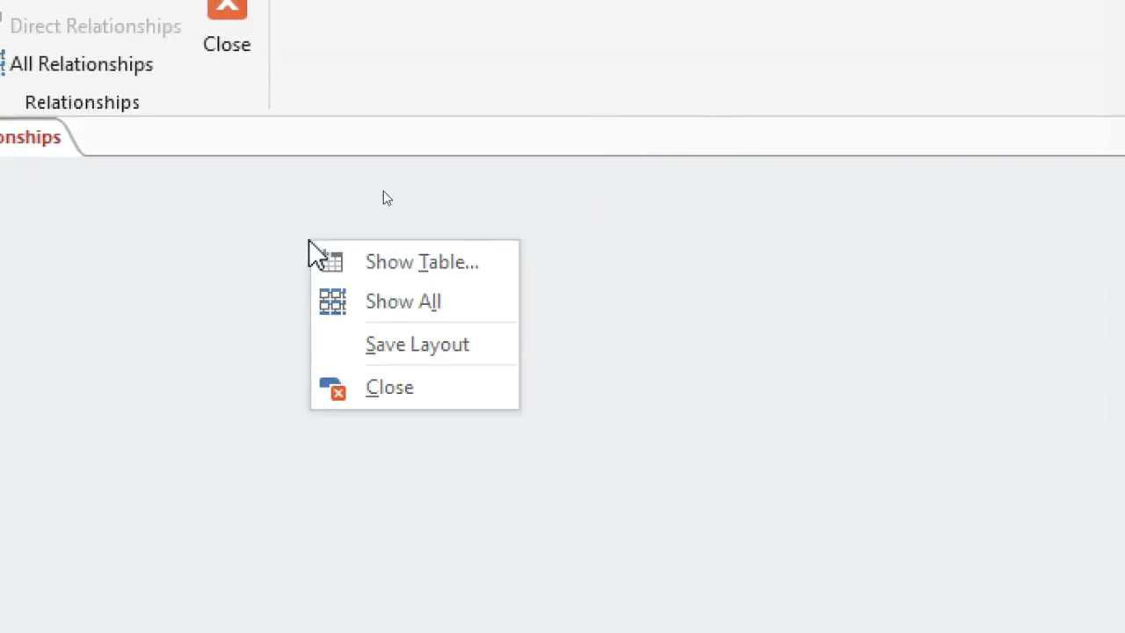
click(438, 268)
double_click(477, 95)
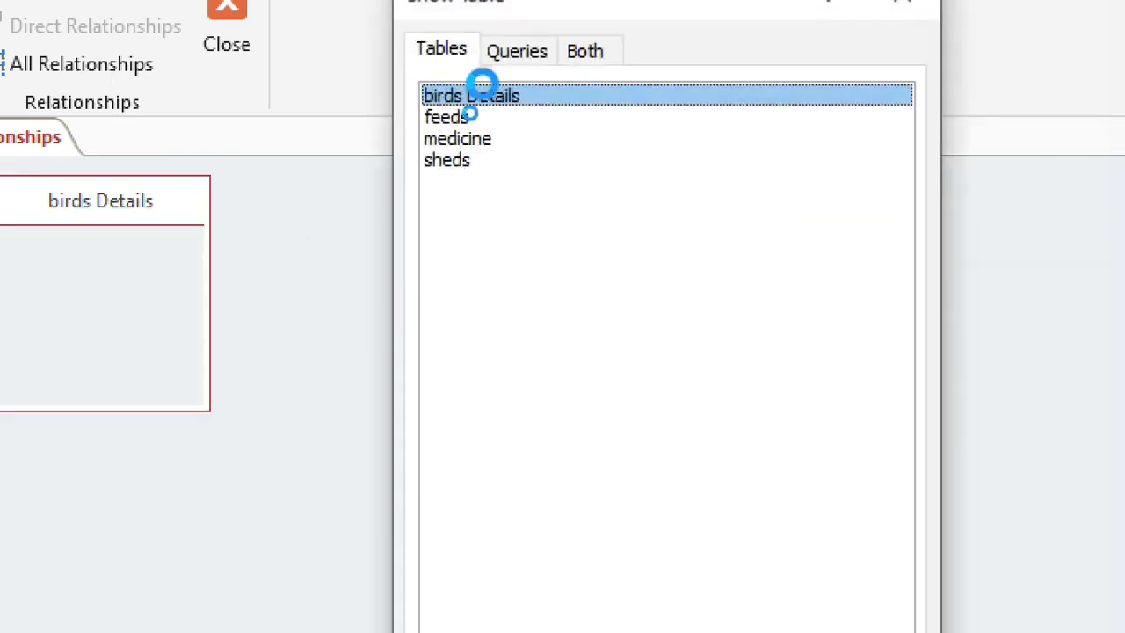
double_click(465, 118)
click(466, 143)
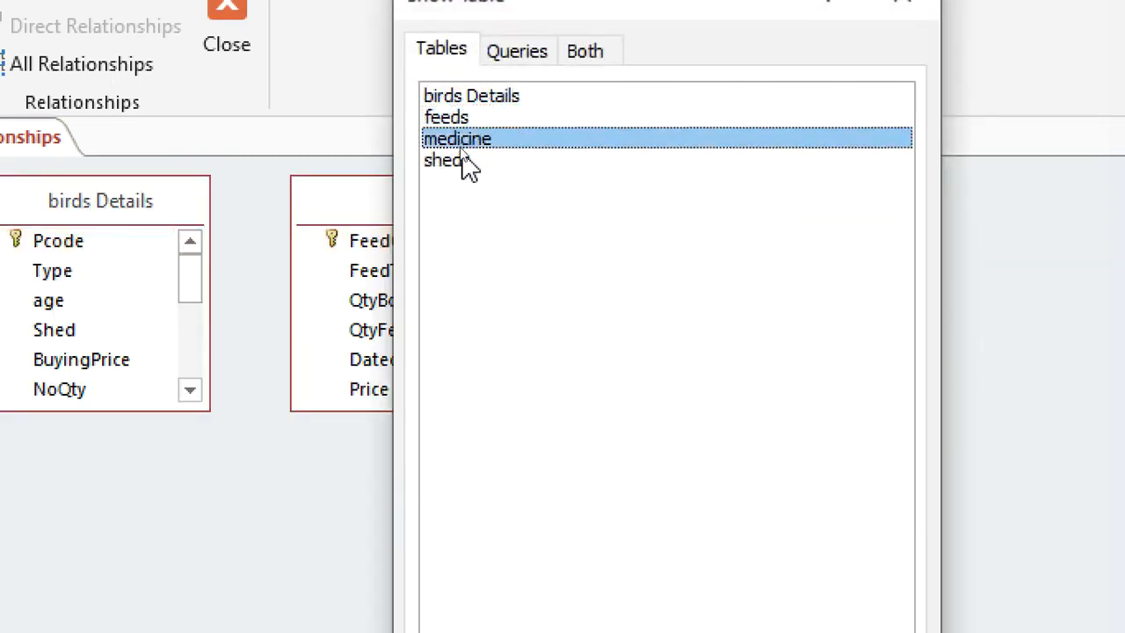
double_click(457, 161)
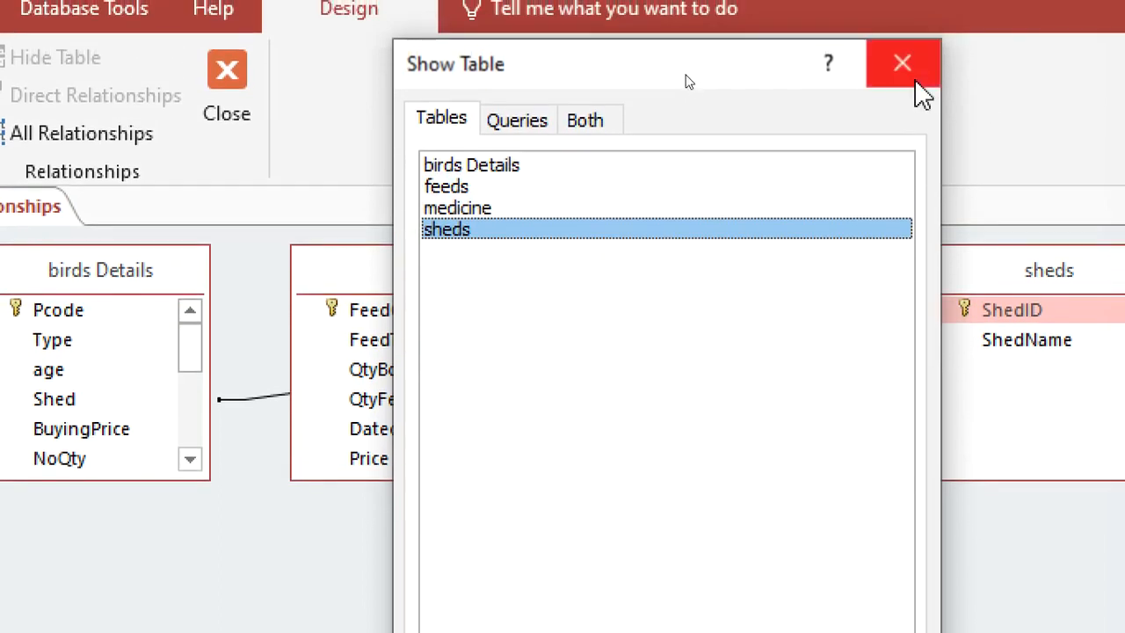
click(912, 3)
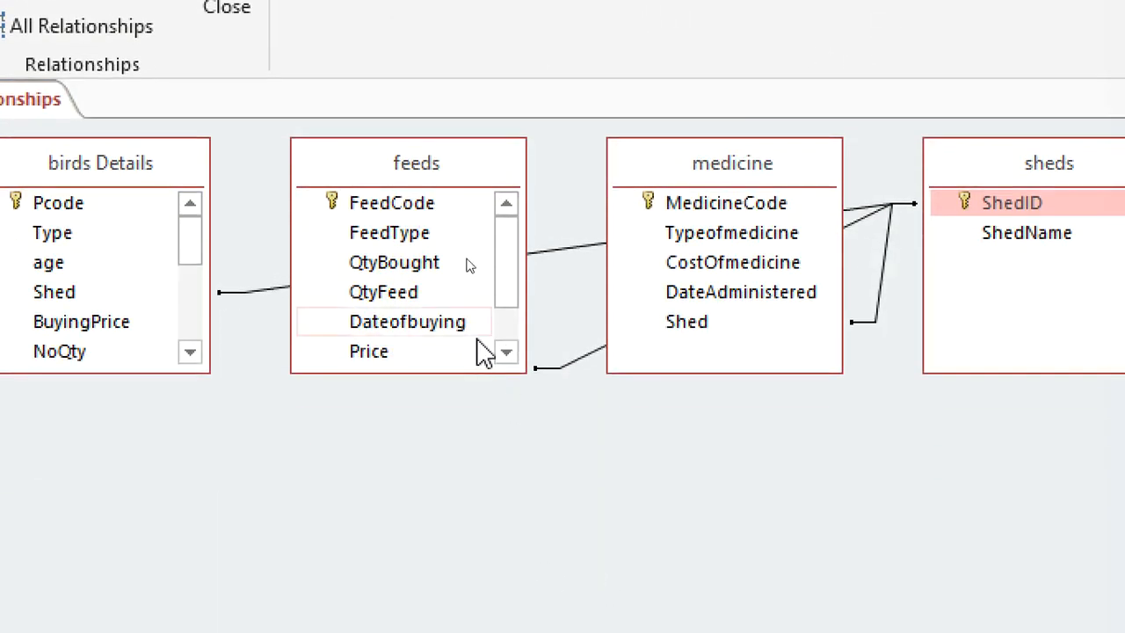
Move the feeds and medicine tables below birds Details and sheds so their relationship lines are separated.
drag(388, 186, 791, 480)
click(741, 214)
drag(719, 167, 389, 377)
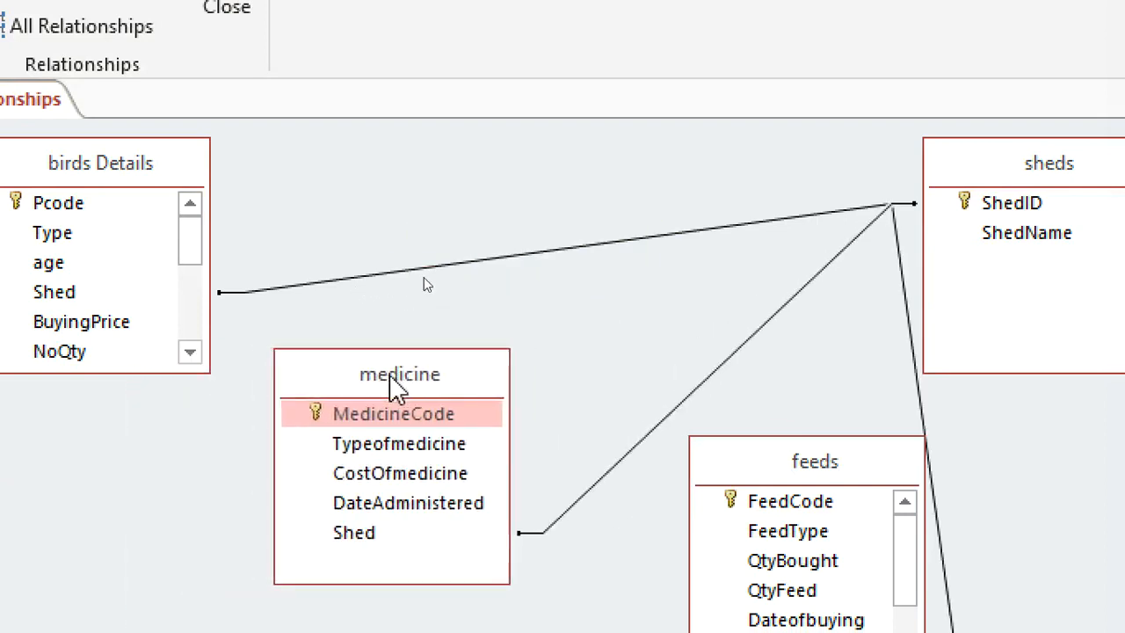
Enforce referential integrity on the relationships from sheds to birds Details, medicine and feeds.
double_click(632, 243)
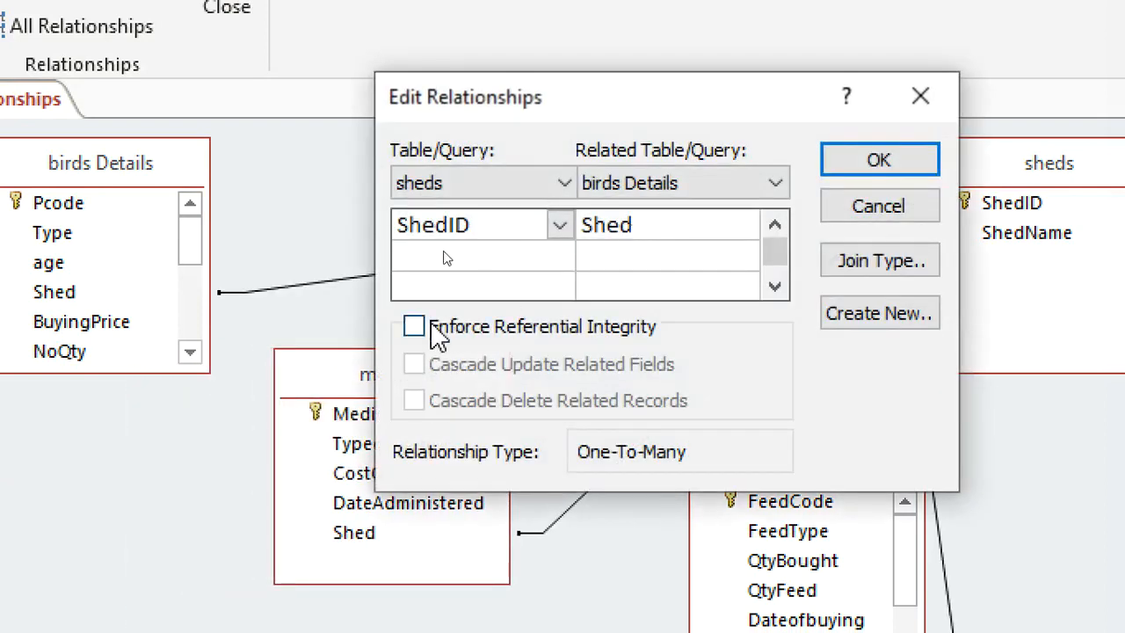
click(444, 325)
click(878, 160)
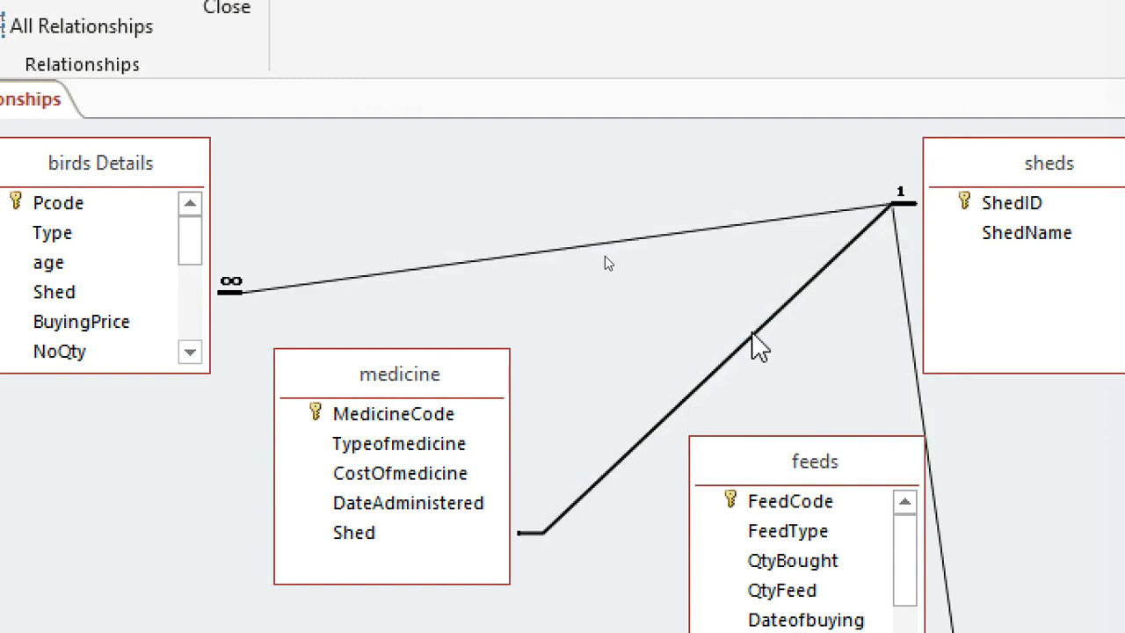
double_click(752, 336)
click(511, 327)
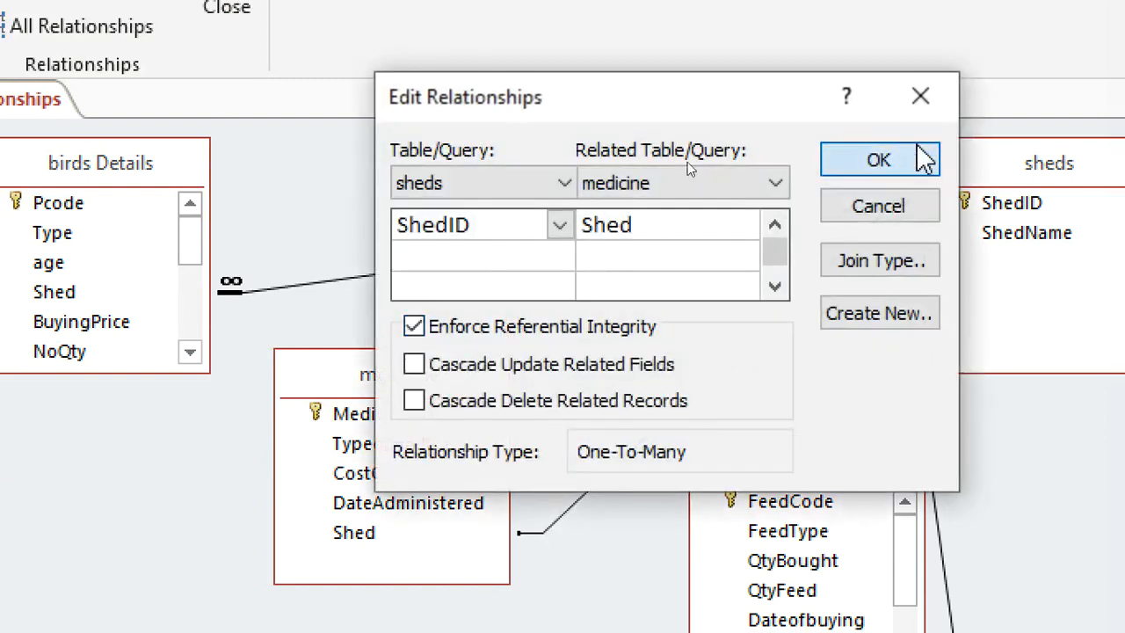
click(923, 160)
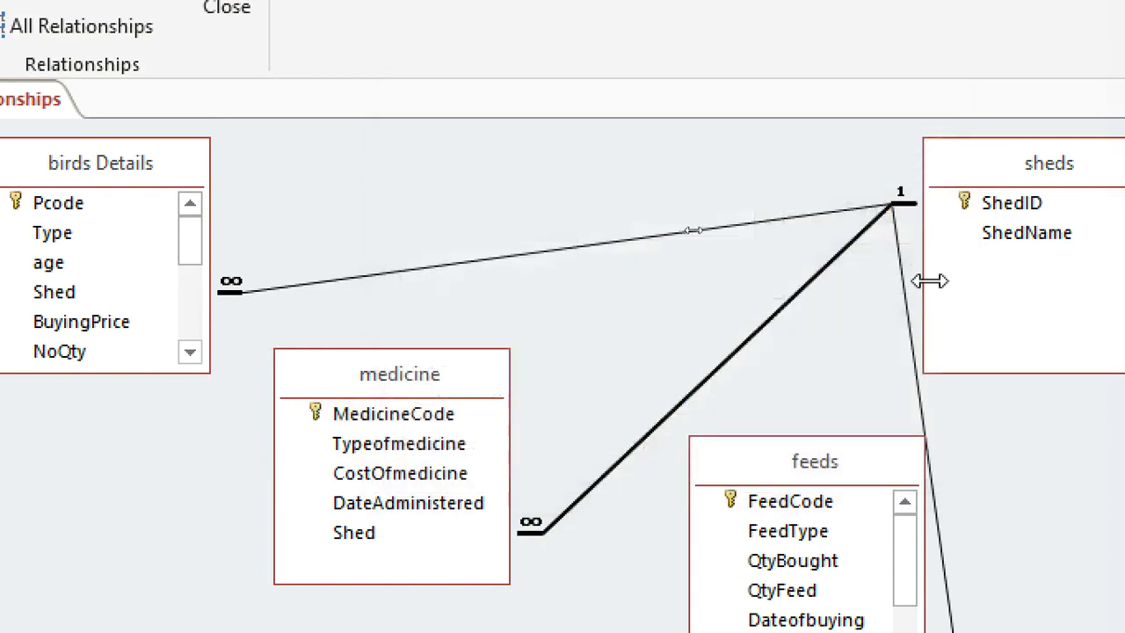
double_click(914, 347)
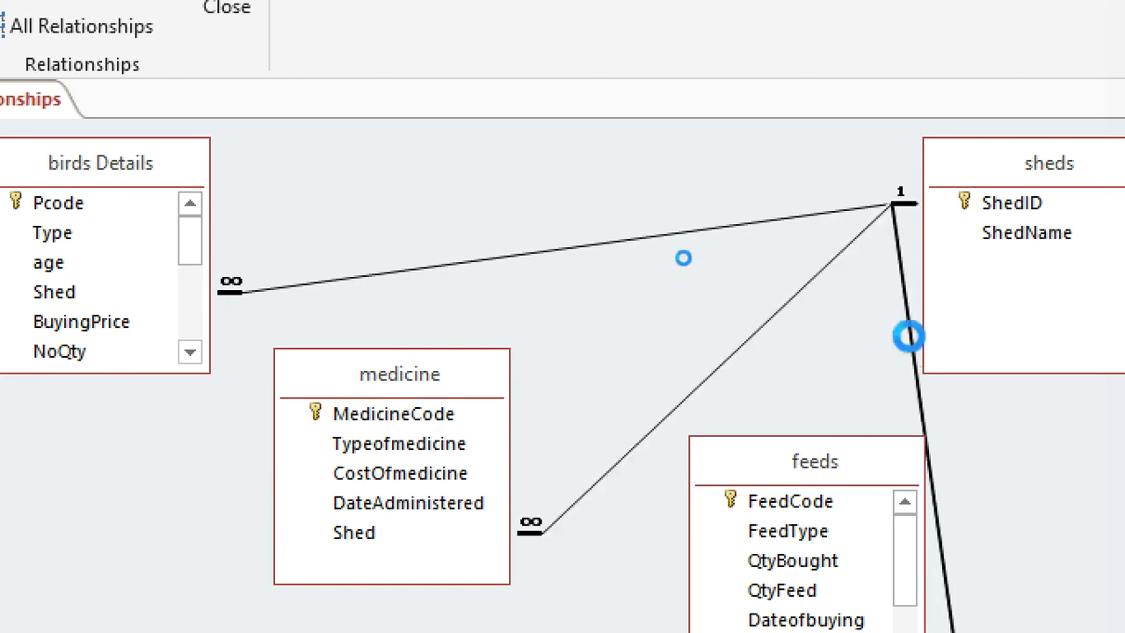
click(475, 328)
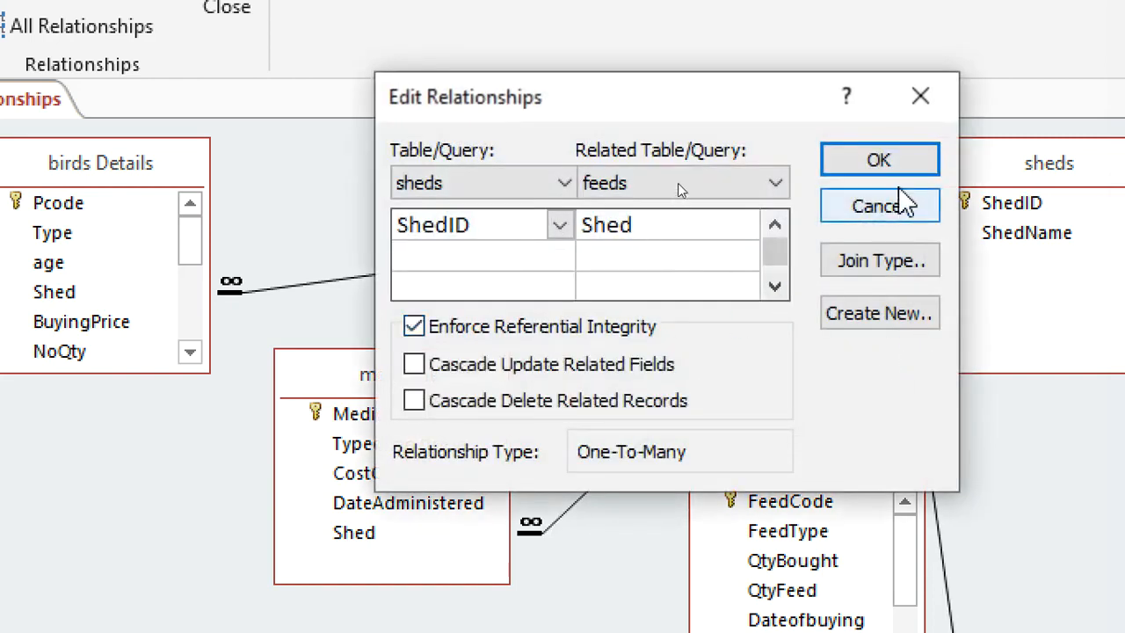
click(887, 163)
Rearrange the relationships layout with birds Details above medicine on one side of sheds and feeds on the other.
drag(679, 467, 619, 485)
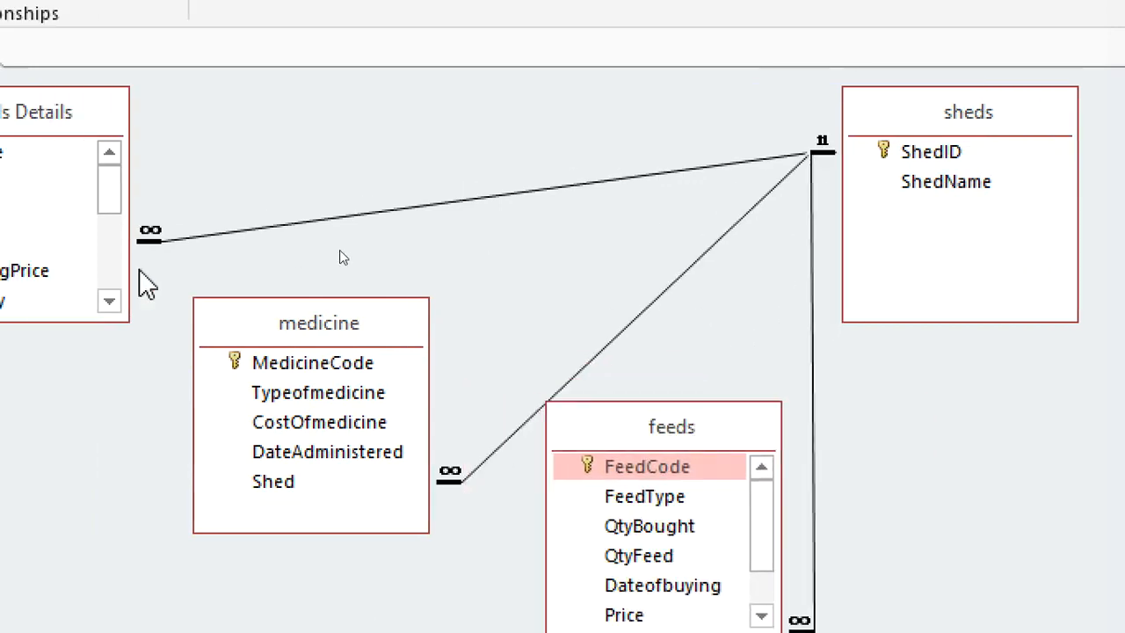
drag(132, 94, 487, 81)
drag(369, 351, 352, 378)
drag(1040, 131, 958, 125)
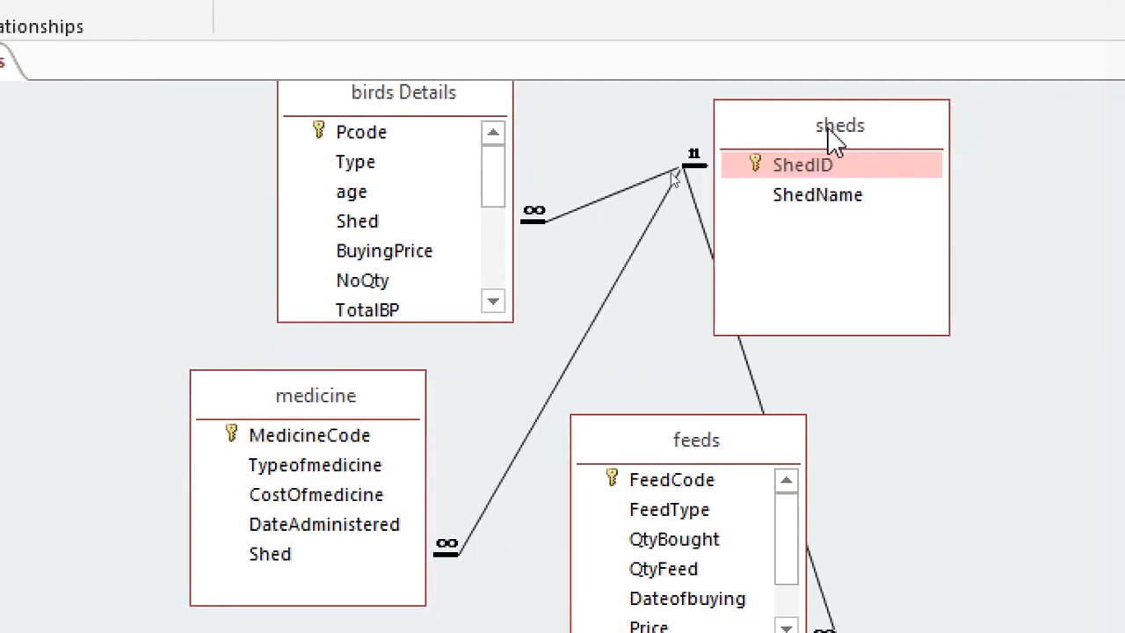
drag(717, 455, 645, 463)
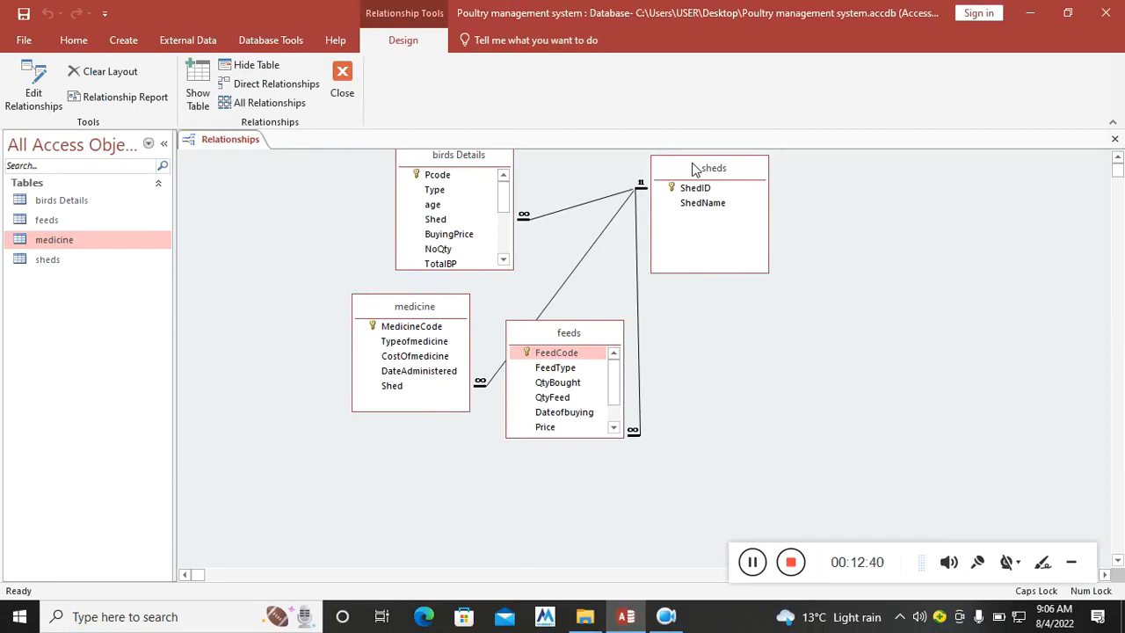
drag(506, 167, 412, 184)
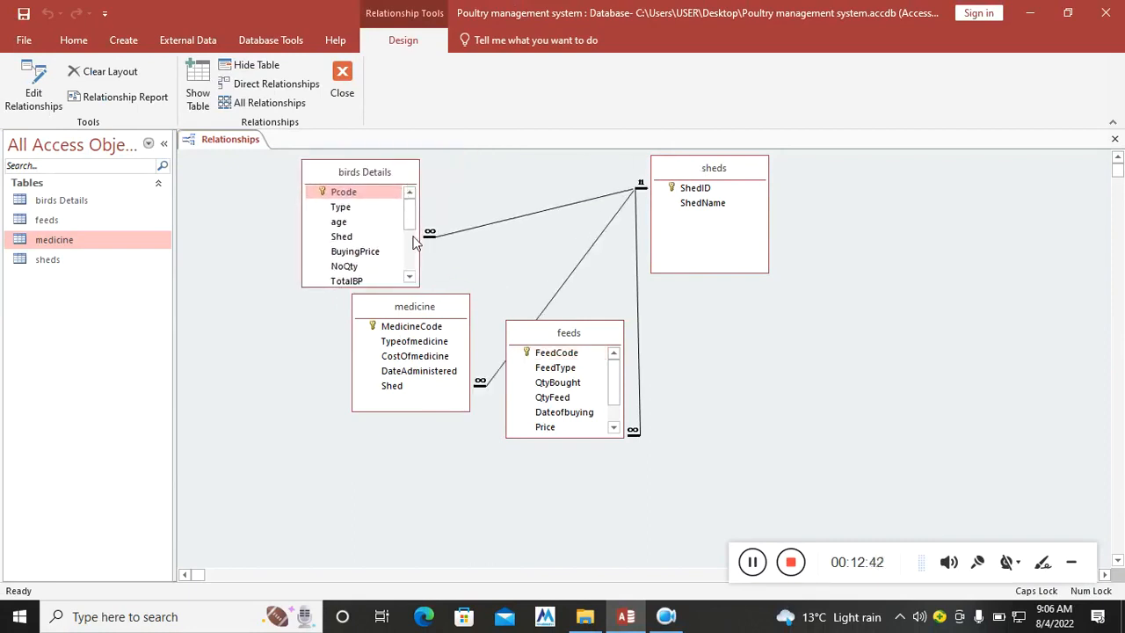
drag(423, 306, 365, 345)
drag(531, 352, 938, 349)
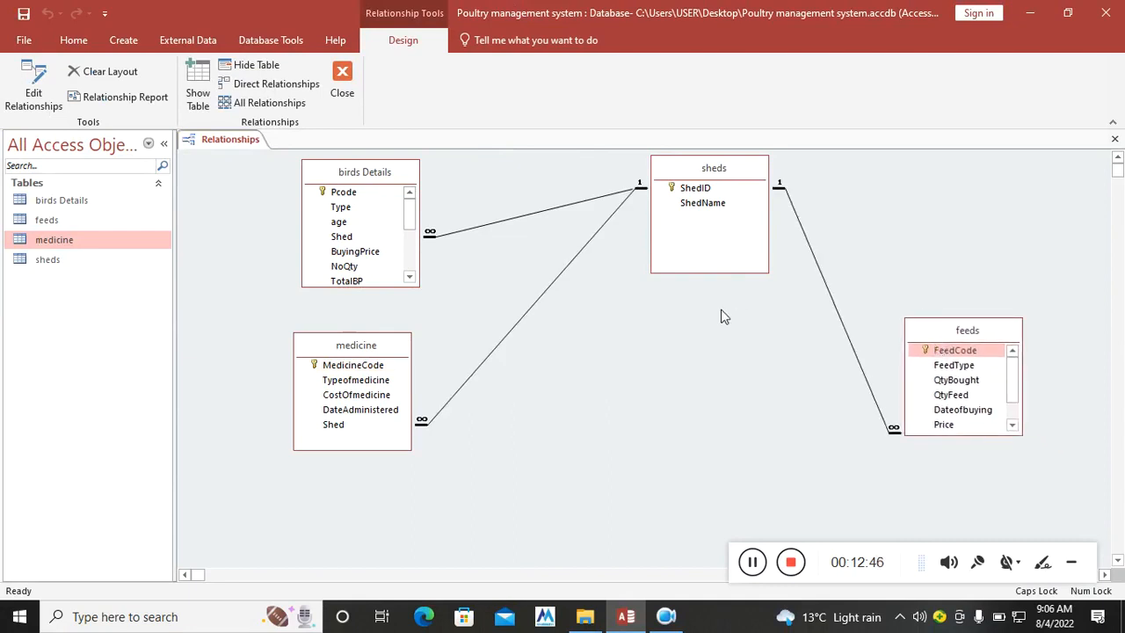
Dismiss the blank Edit Relationships dialog and close the relationships layout.
double_click(548, 290)
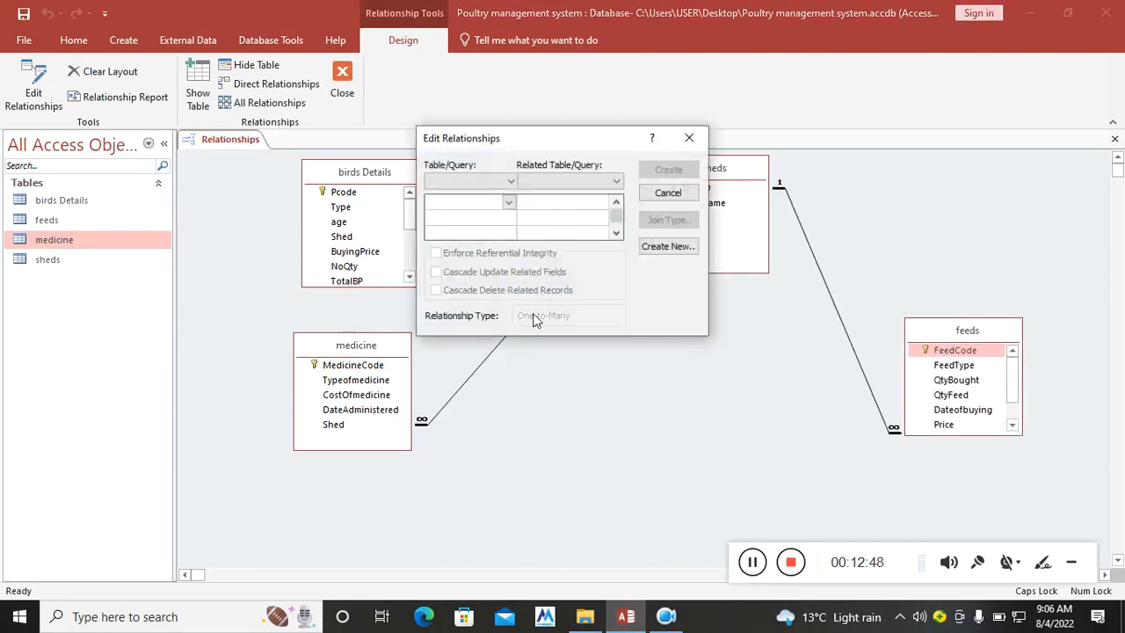
click(689, 139)
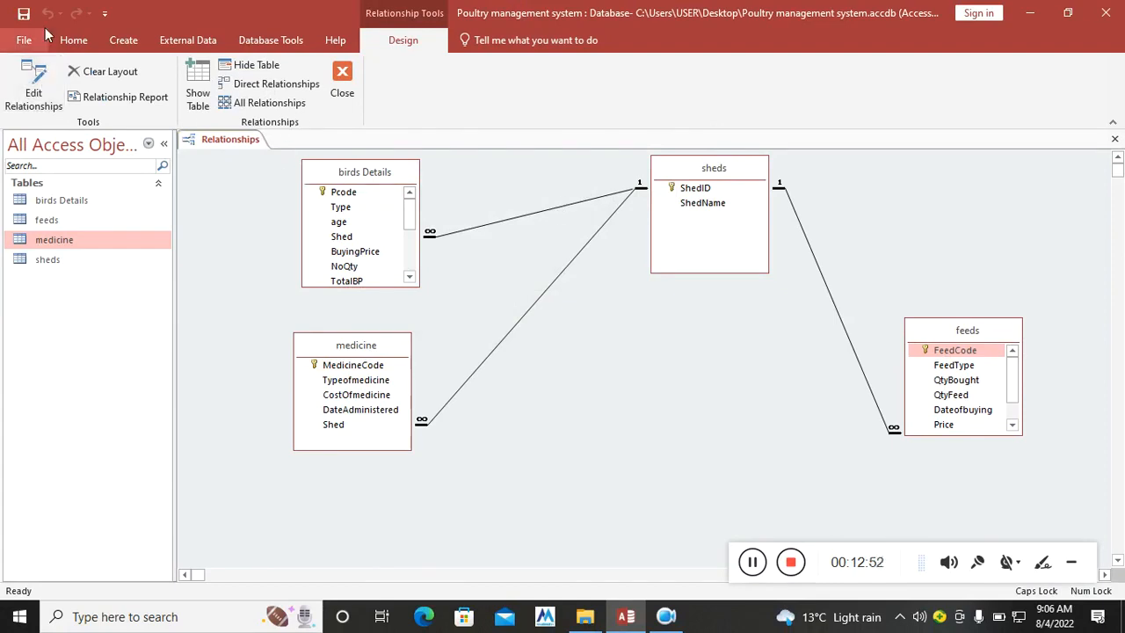
click(334, 88)
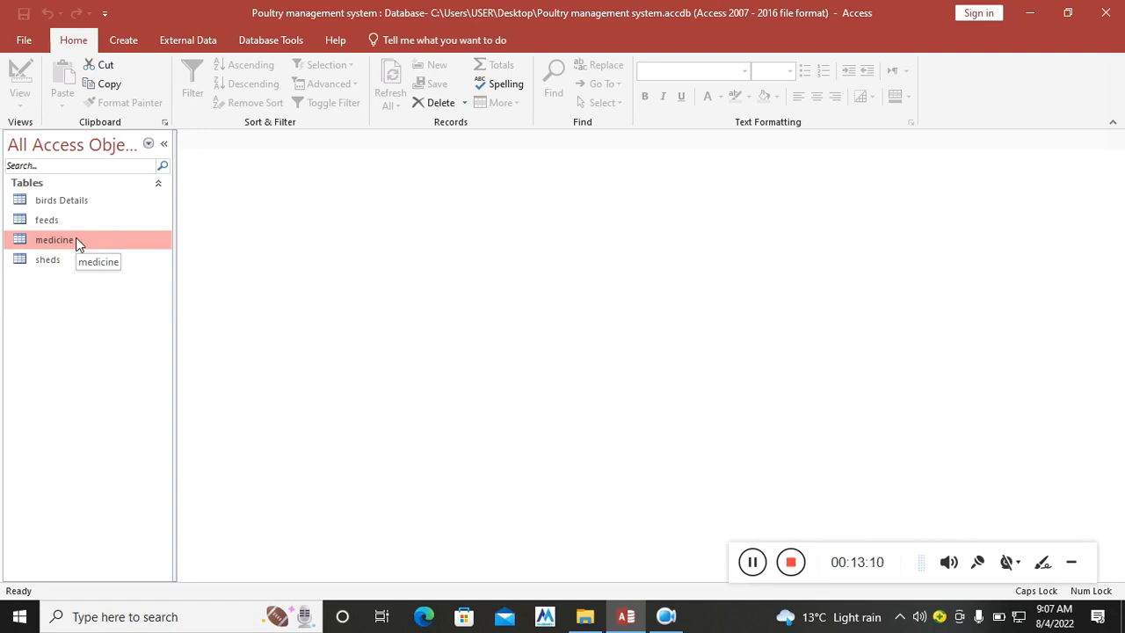
Open the birds Details, feeds and medicine tables in datasheet view and examine the choices offered by each Shed lookup.
double_click(77, 207)
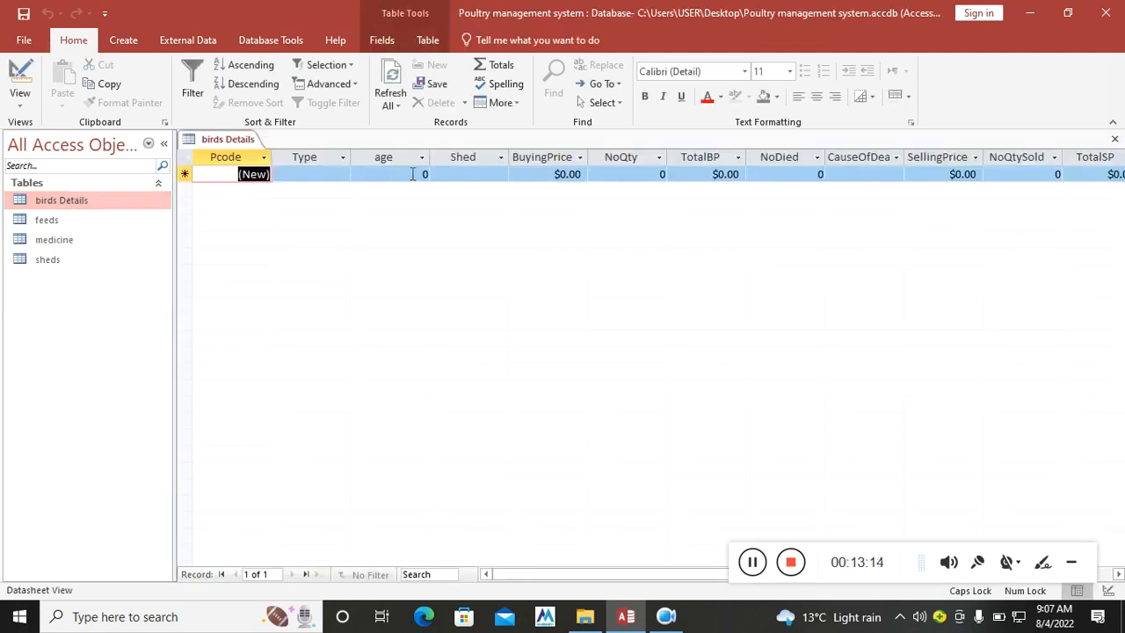
click(484, 173)
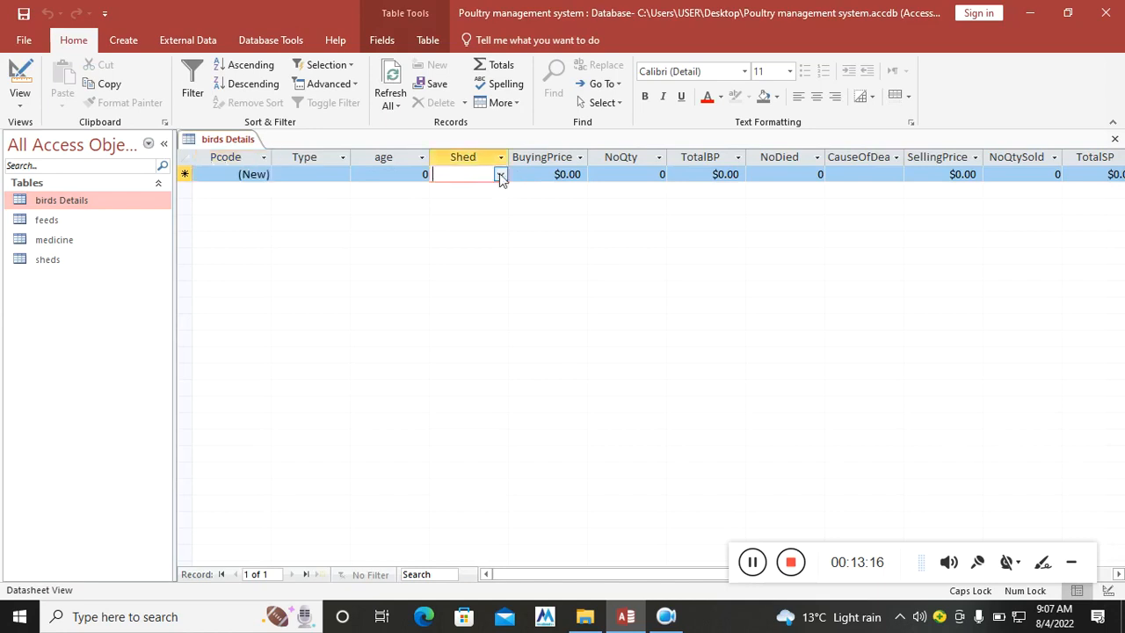
click(500, 174)
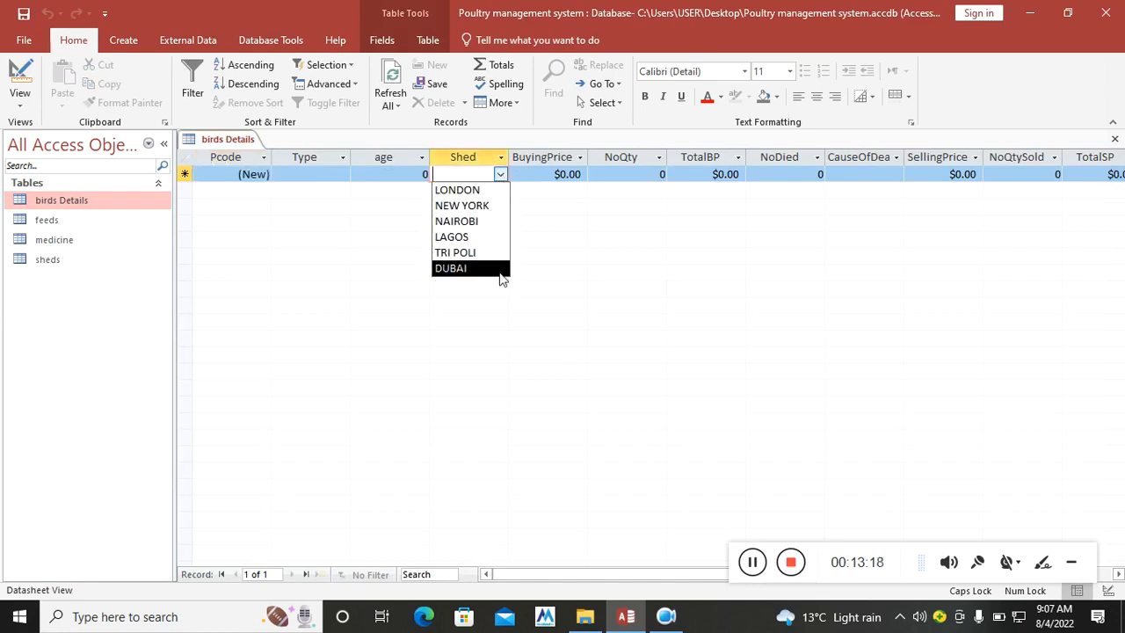
double_click(56, 220)
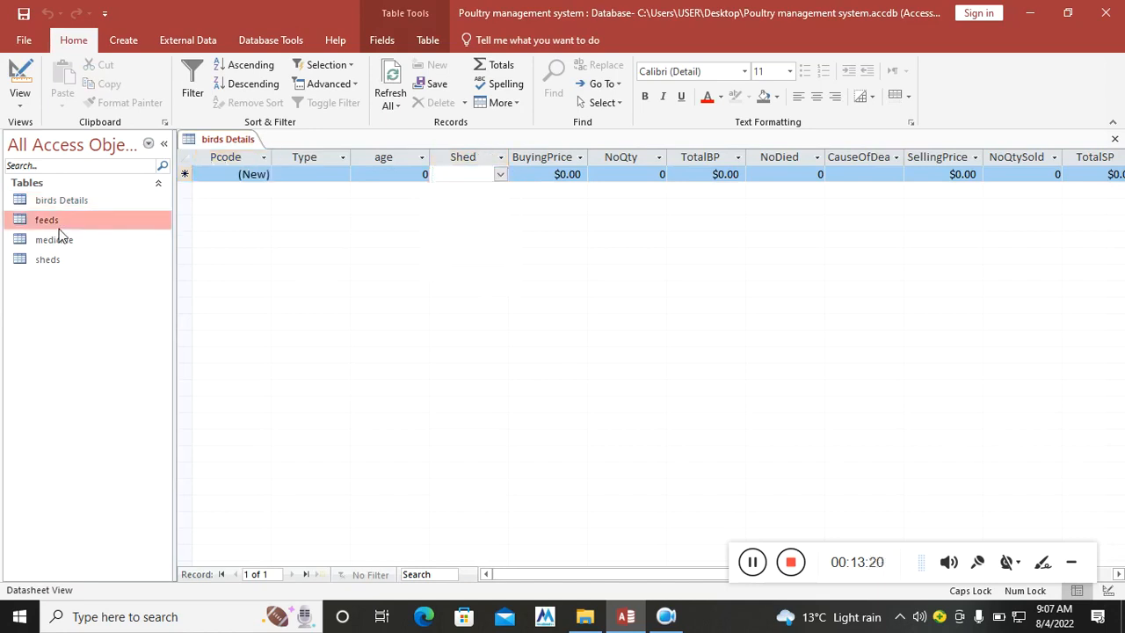
click(788, 177)
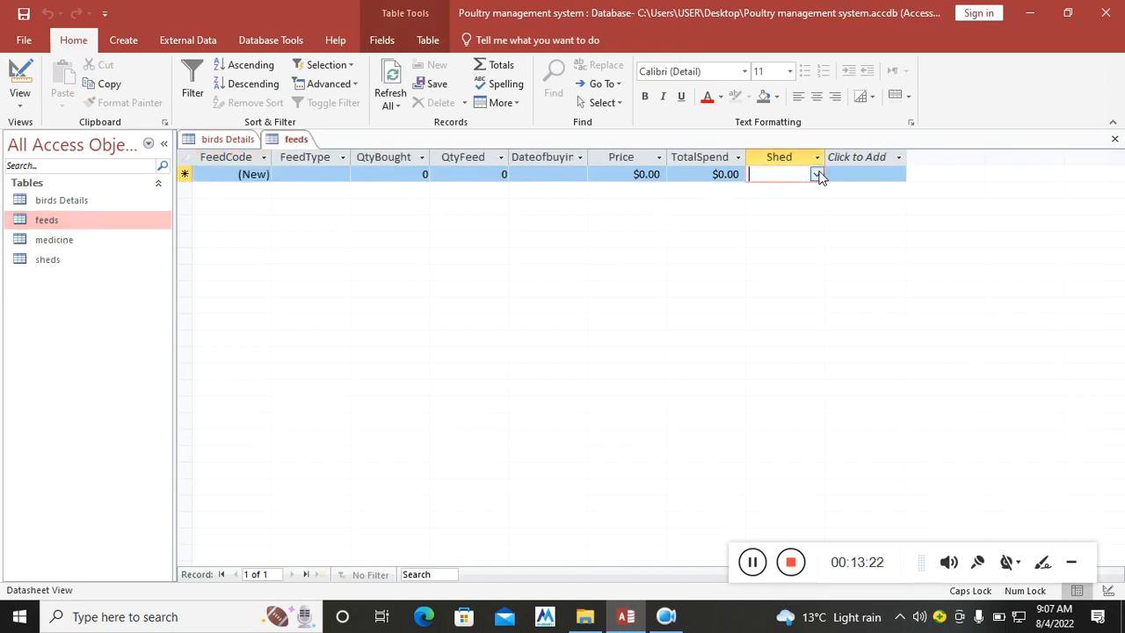
click(816, 174)
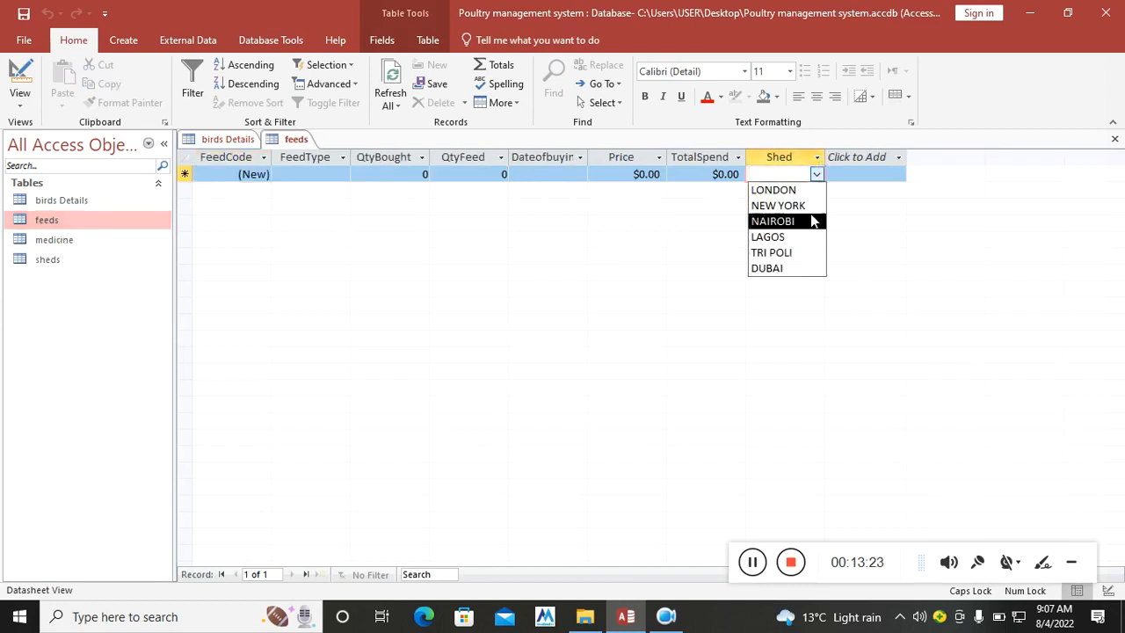
double_click(93, 241)
click(567, 178)
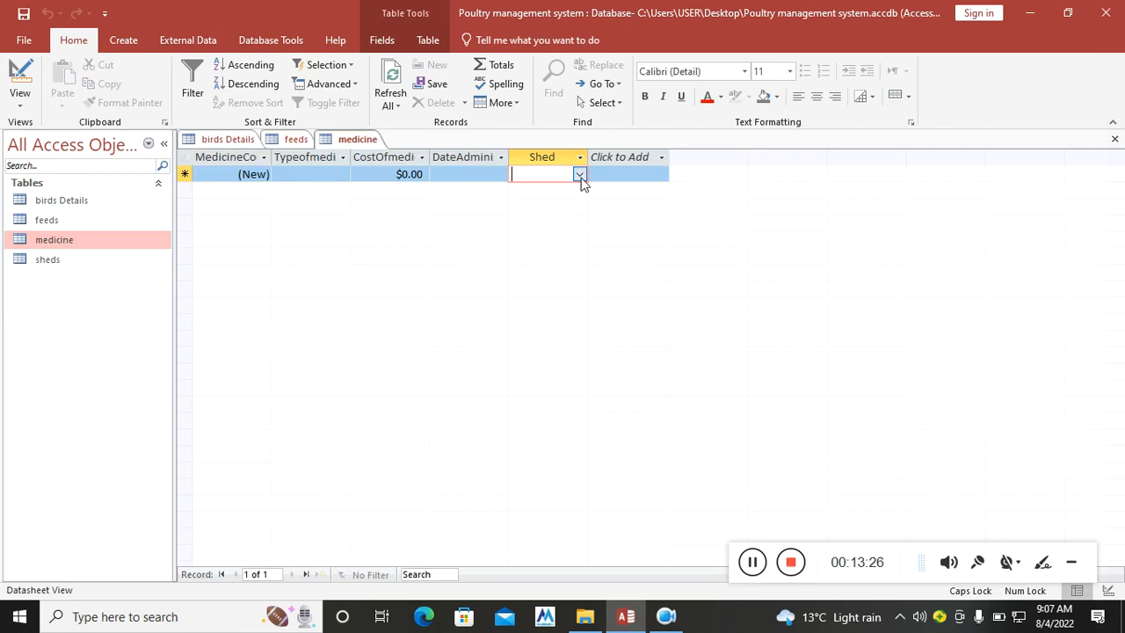
click(580, 175)
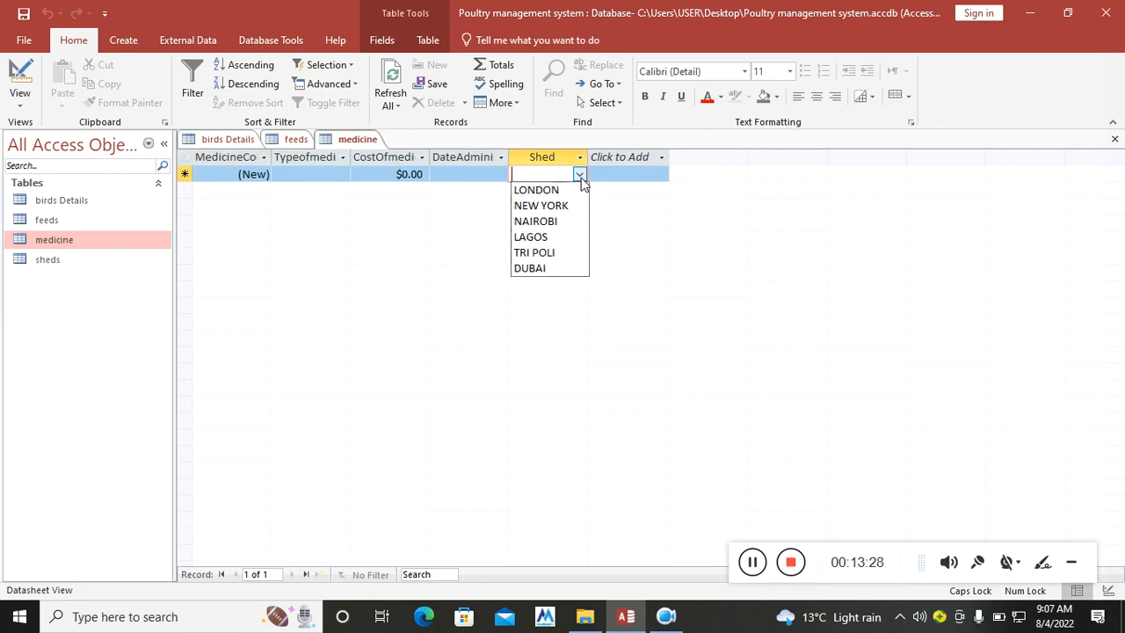